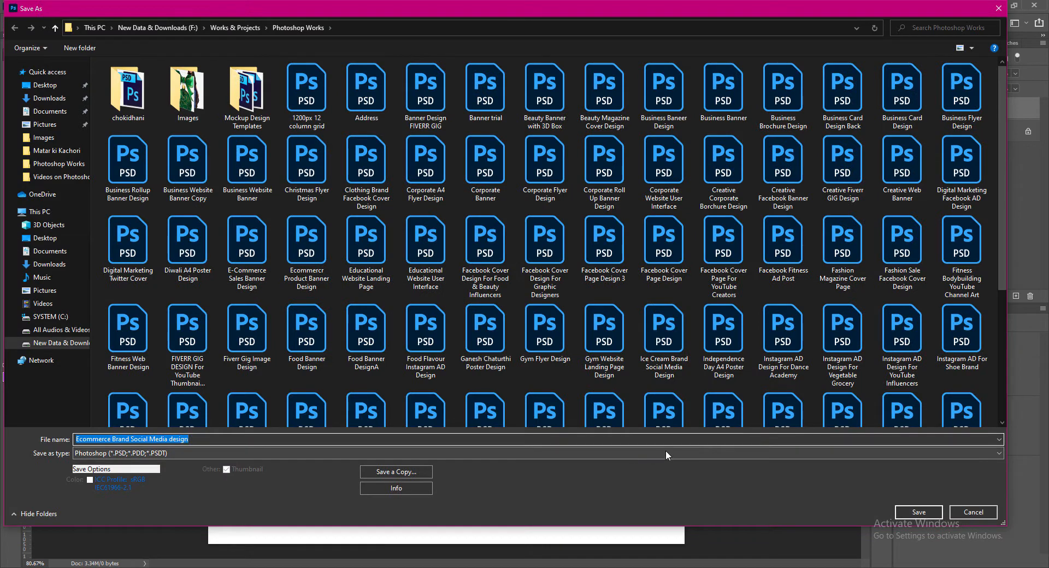
Save the document in Photoshop format under the name "Ecommerce Brand Social Media design"
{"action": "key", "text": "Return"}
{"action": "key", "text": "Return"}
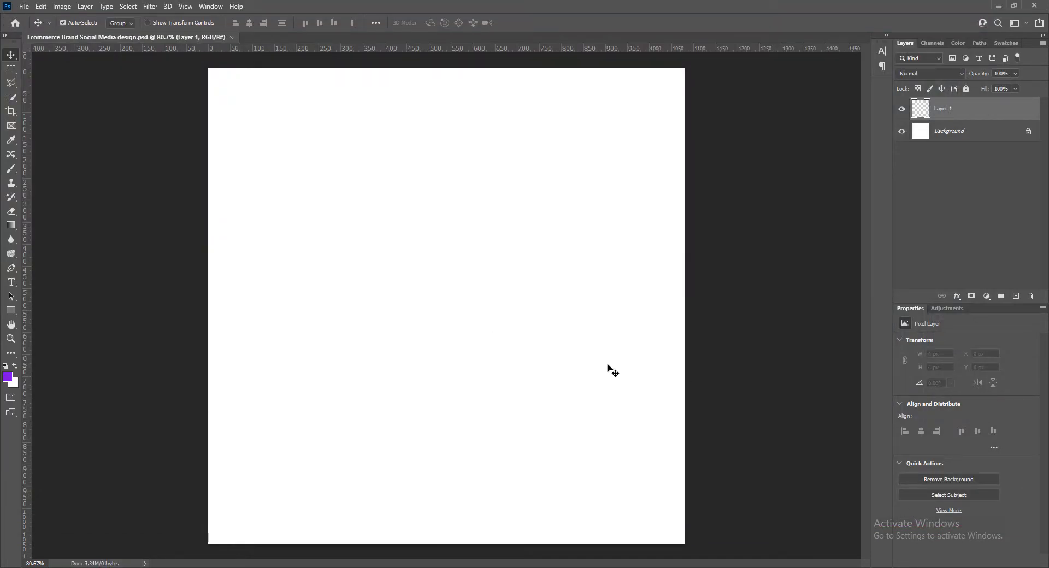
Draw a purple rectangle shape about 1202 × 1123 px that covers the whole canvas
{"action": "left_click", "coordinate": [11, 311]}
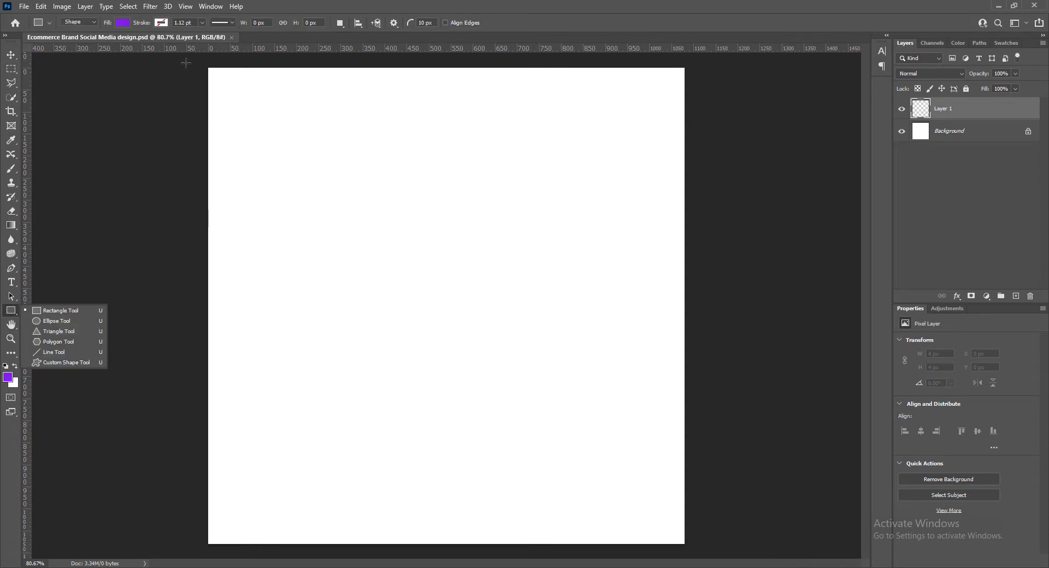
{"action": "left_click", "coordinate": [49, 307]}
{"action": "left_click_drag", "start_coordinate": [186, 60], "coordinate": [715, 555]}
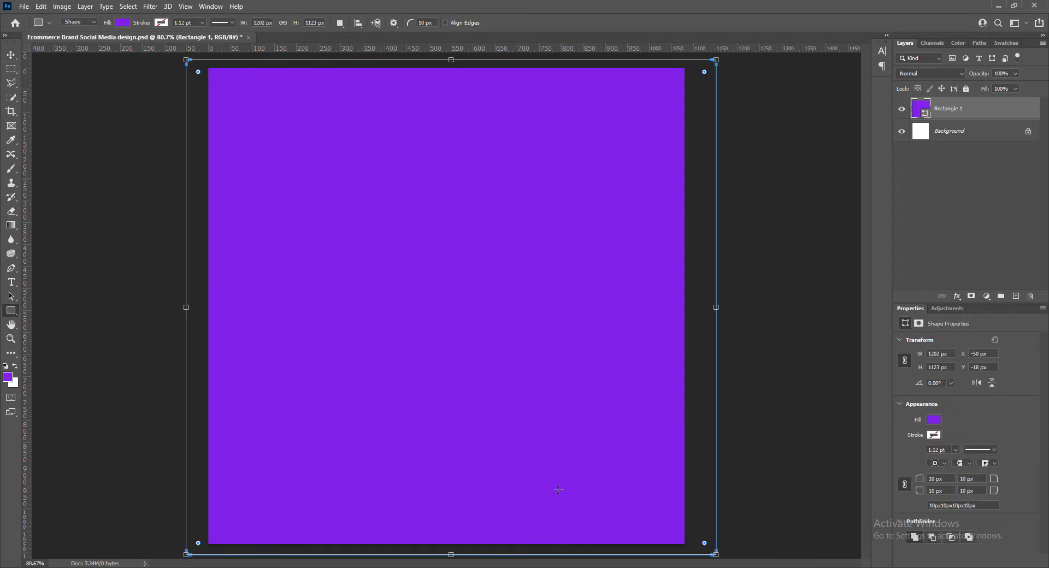
{"action": "left_click", "coordinate": [11, 54]}
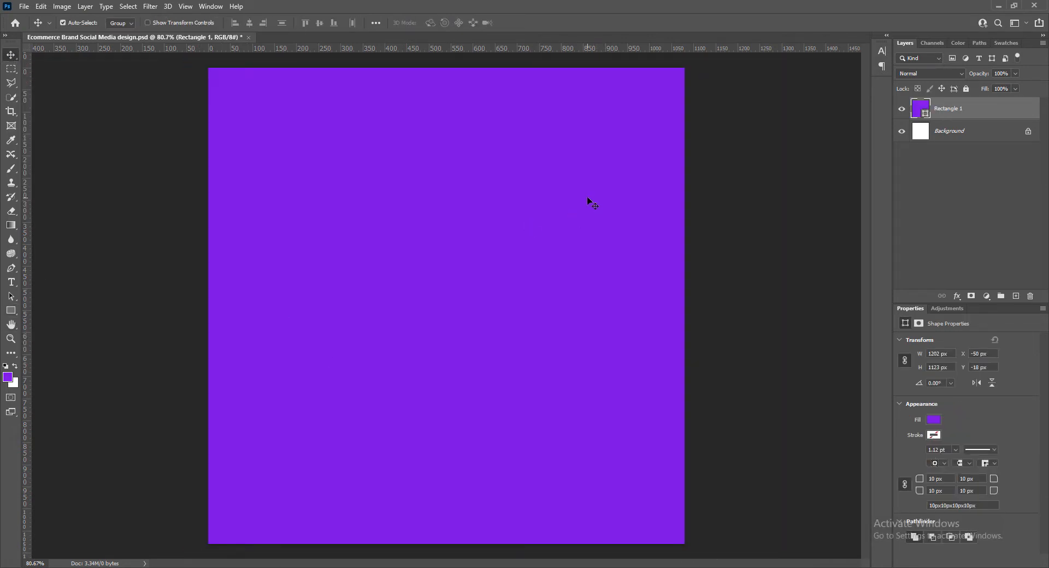
Add a Gradient Overlay effect to the purple rectangle's layer
{"action": "right_click", "coordinate": [919, 109]}
{"action": "left_click", "coordinate": [921, 110]}
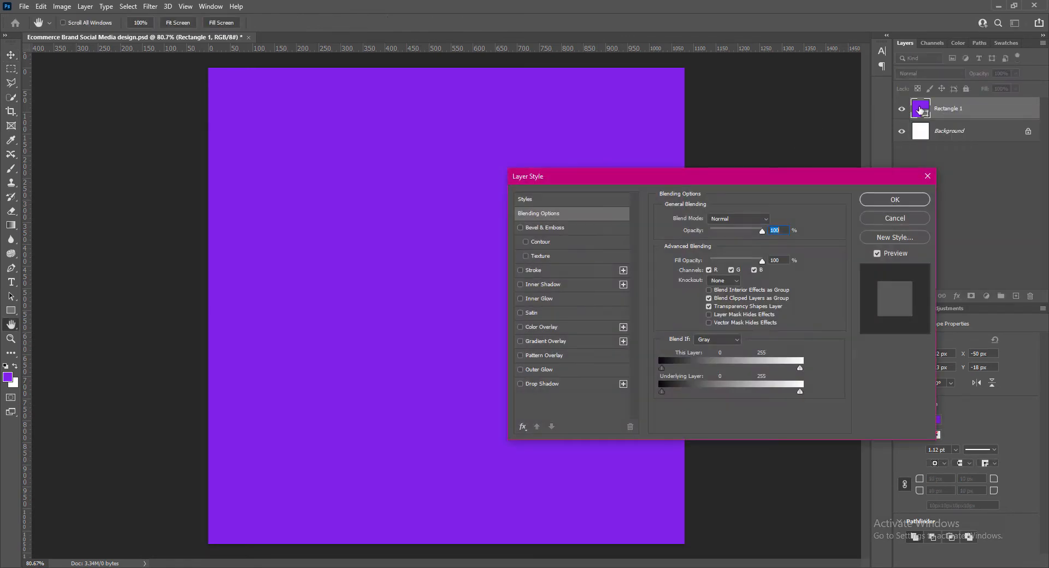
{"action": "left_click", "coordinate": [521, 341]}
{"action": "left_click", "coordinate": [548, 341]}
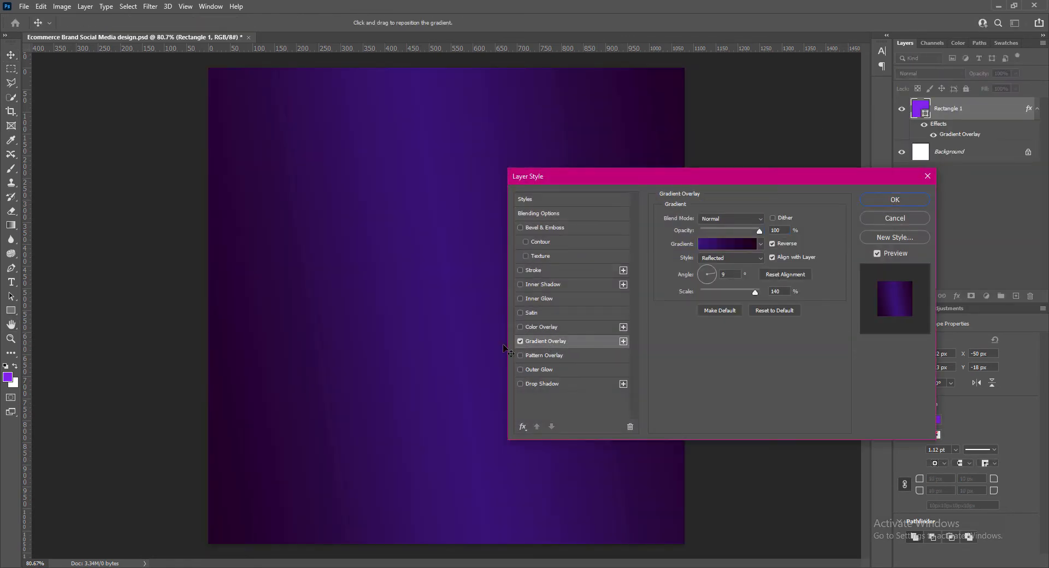
Recolour the overlay gradient's end stop to dark crimson #5b002b, keeping the start stop at #17000f
{"action": "left_click", "coordinate": [728, 243]}
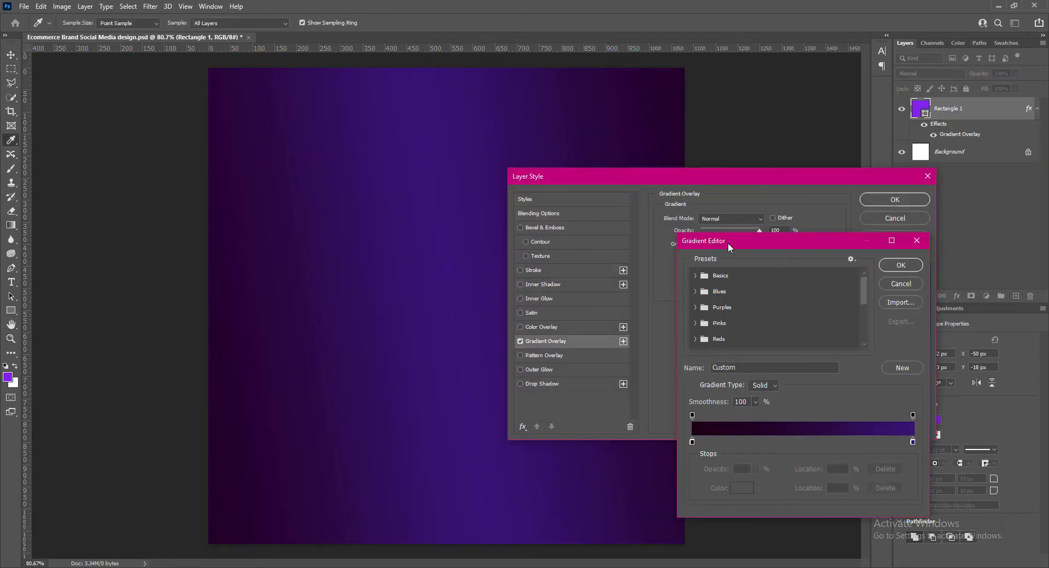
{"action": "double_click", "coordinate": [913, 442]}
{"action": "left_click", "coordinate": [380, 386]}
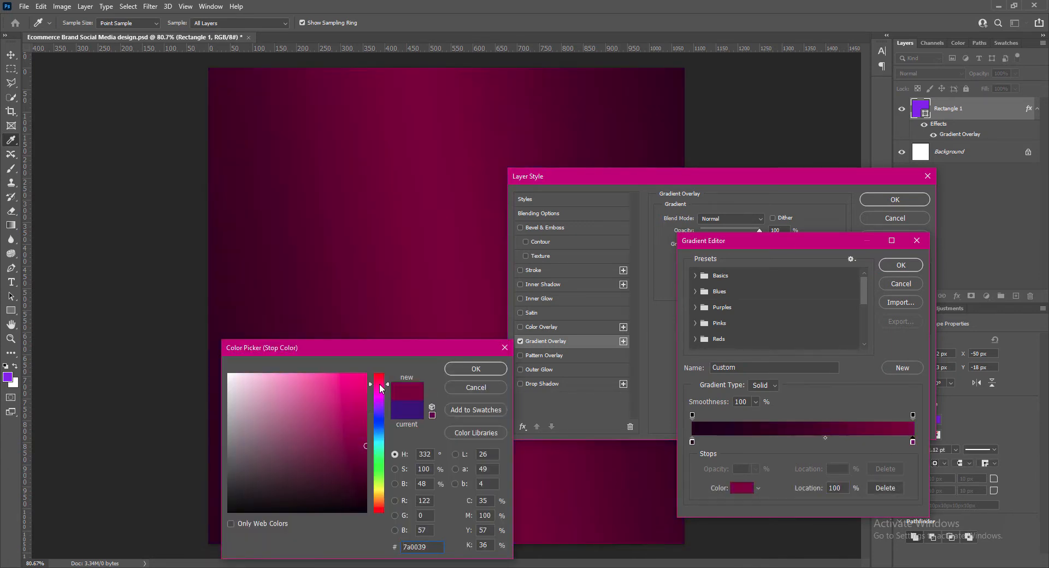
{"action": "left_click_drag", "start_coordinate": [381, 382], "coordinate": [381, 388]}
{"action": "left_click", "coordinate": [367, 463]}
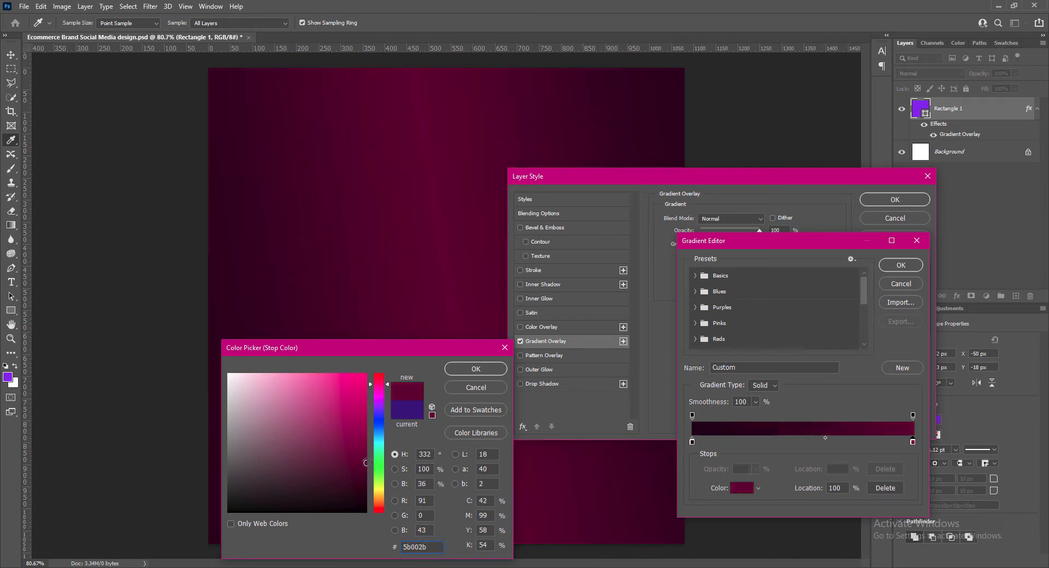
{"action": "left_click", "coordinate": [462, 368]}
{"action": "double_click", "coordinate": [692, 442]}
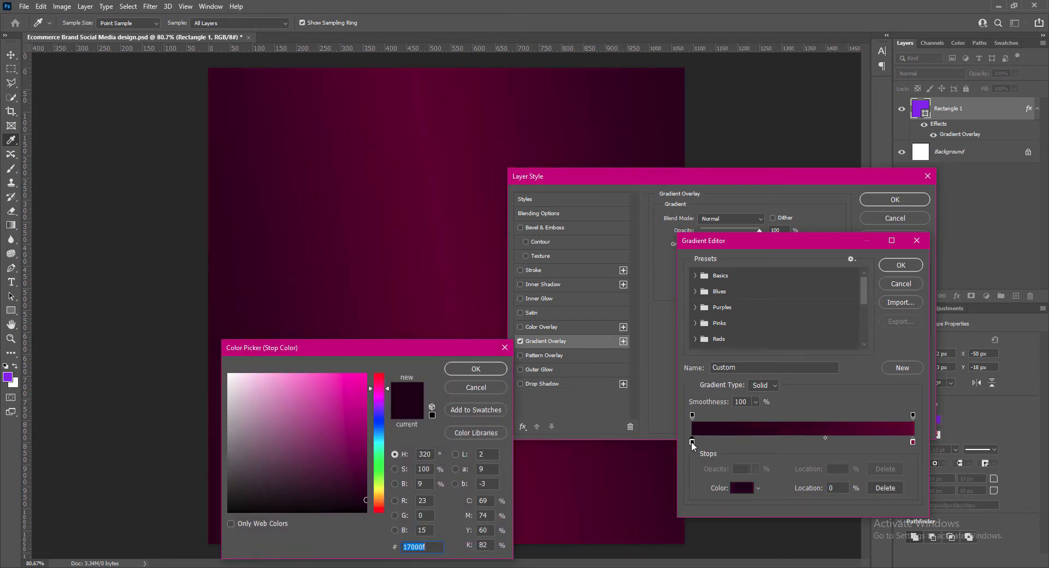
{"action": "key", "text": "Return"}
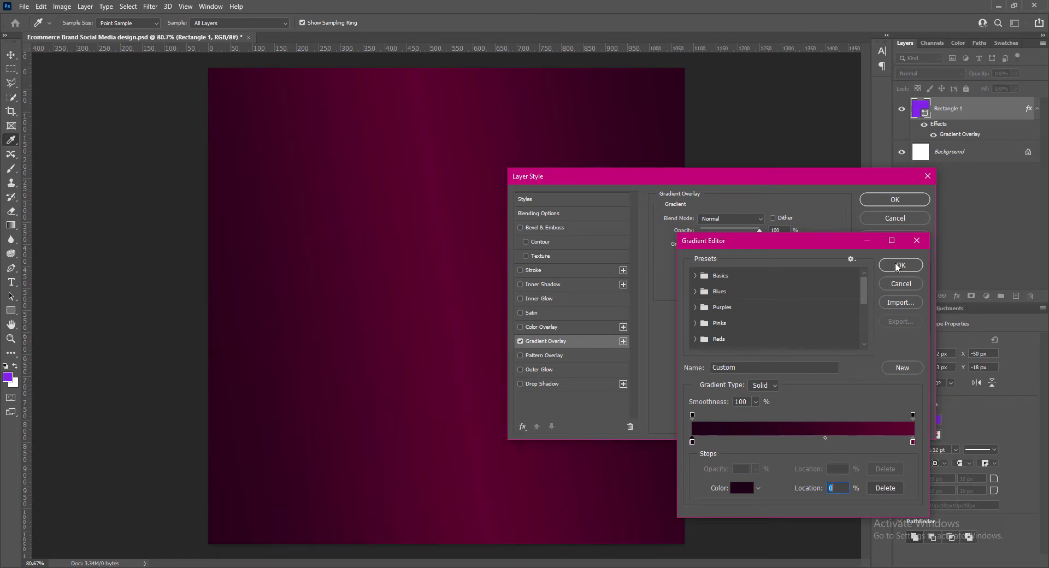
{"action": "left_click", "coordinate": [896, 267]}
Set the gradient overlay's style to Radial with Reverse enabled and adjust its angle
{"action": "left_click", "coordinate": [774, 245]}
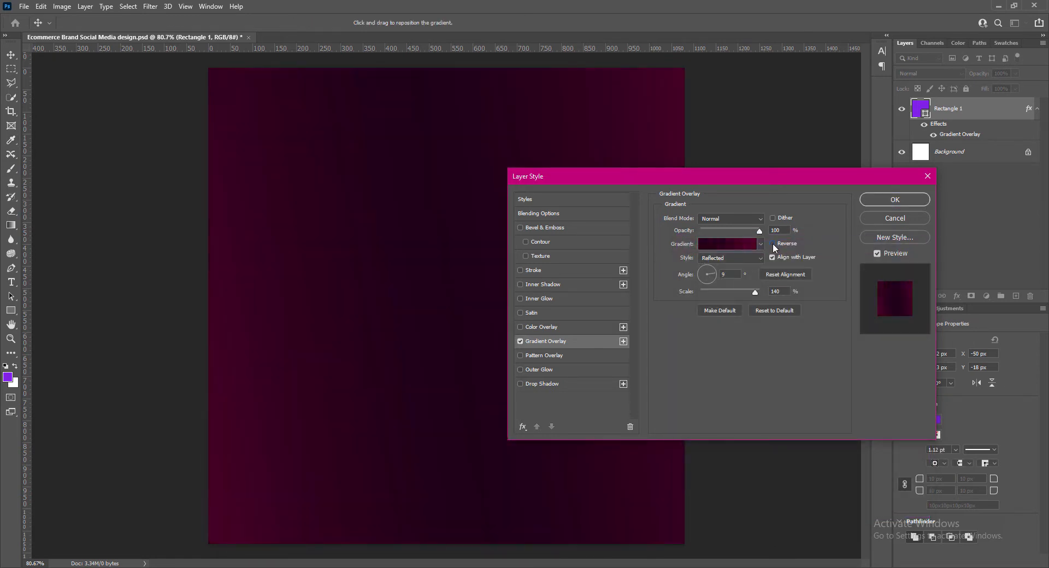
{"action": "left_click", "coordinate": [774, 245]}
{"action": "left_click", "coordinate": [731, 258]}
{"action": "left_click", "coordinate": [742, 276]}
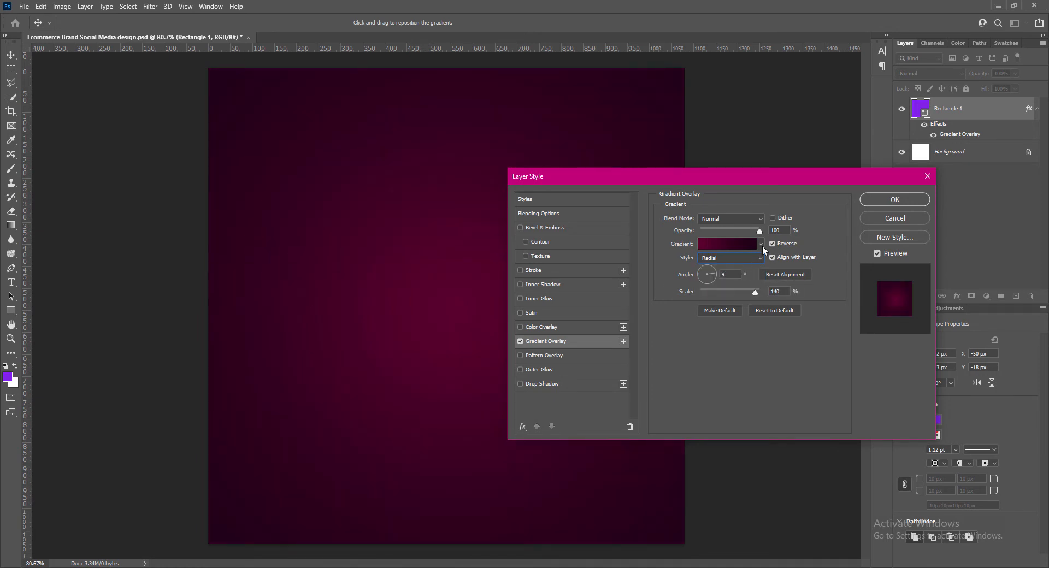
{"action": "type", "text": "21"}
{"action": "left_click", "coordinate": [706, 283]}
{"action": "left_click", "coordinate": [716, 269]}
Brighten the gradient's end stop to #700135, apply the layer style and save the document
{"action": "left_click", "coordinate": [733, 247]}
{"action": "double_click", "coordinate": [912, 441]}
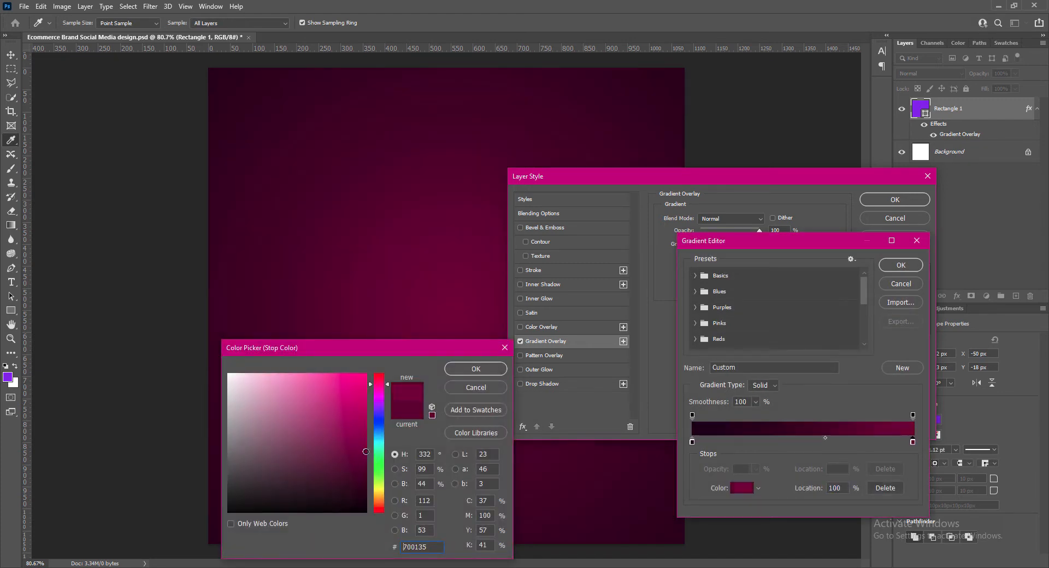
{"action": "left_click", "coordinate": [481, 370]}
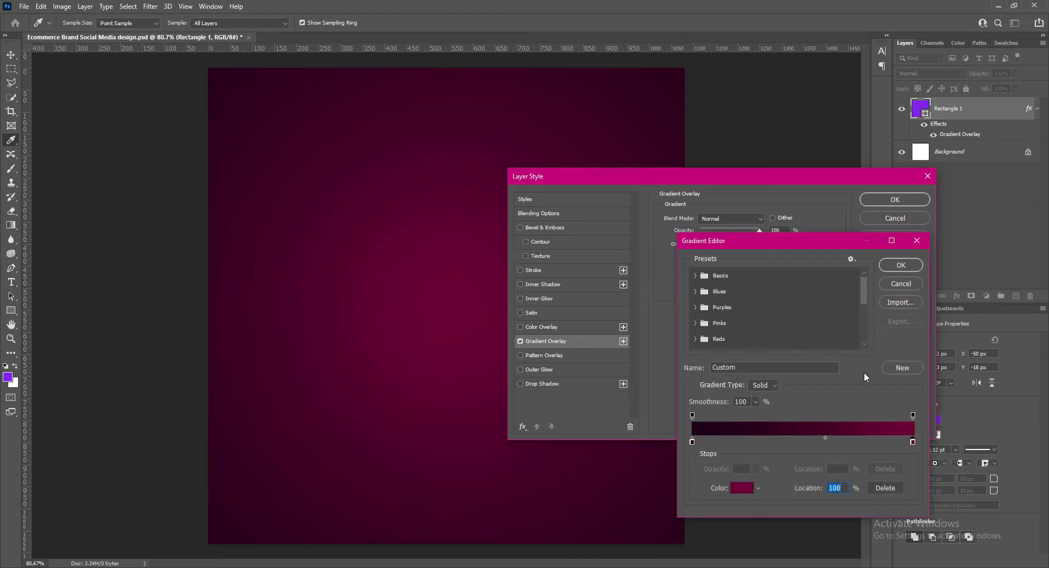
{"action": "left_click", "coordinate": [897, 267]}
{"action": "left_click", "coordinate": [901, 200]}
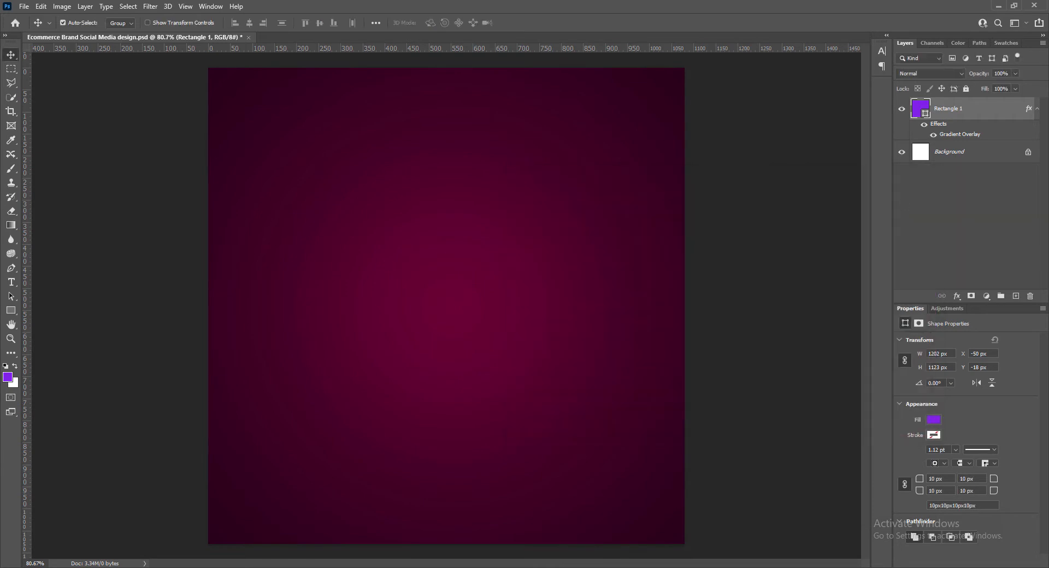
{"action": "key", "text": "ctrl+s"}
Paste the red headphones image onto the canvas and flip it horizontally
{"action": "key", "text": "ctrl+v"}
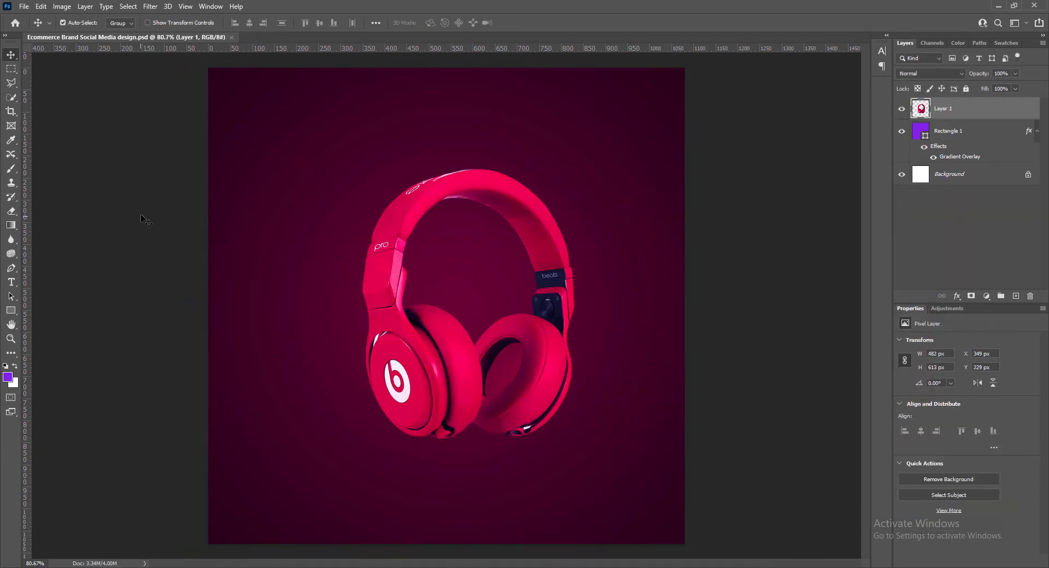
{"action": "key", "text": "ctrl+t"}
{"action": "right_click", "coordinate": [403, 219]}
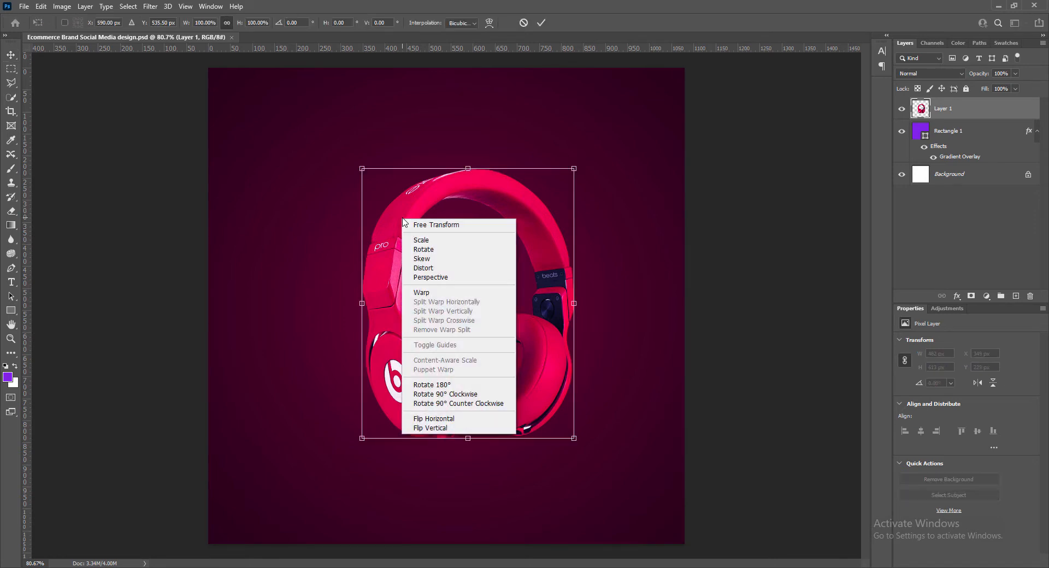
{"action": "left_click", "coordinate": [458, 419]}
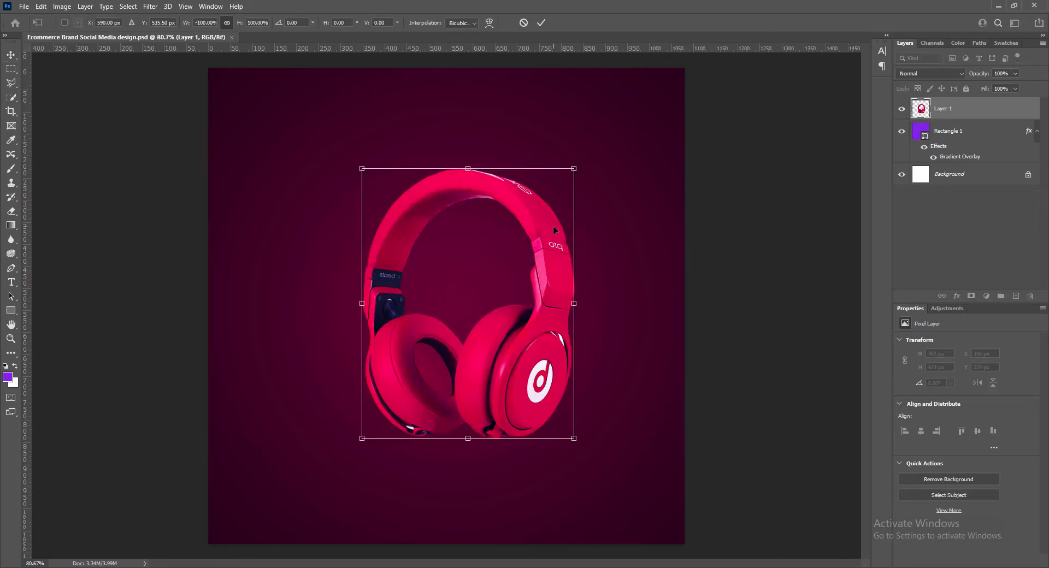
Enlarge the headphones to about 579 × 736 px, place them at about X 447, Y 146 px and save
{"action": "left_click_drag", "start_coordinate": [576, 440], "coordinate": [599, 471]}
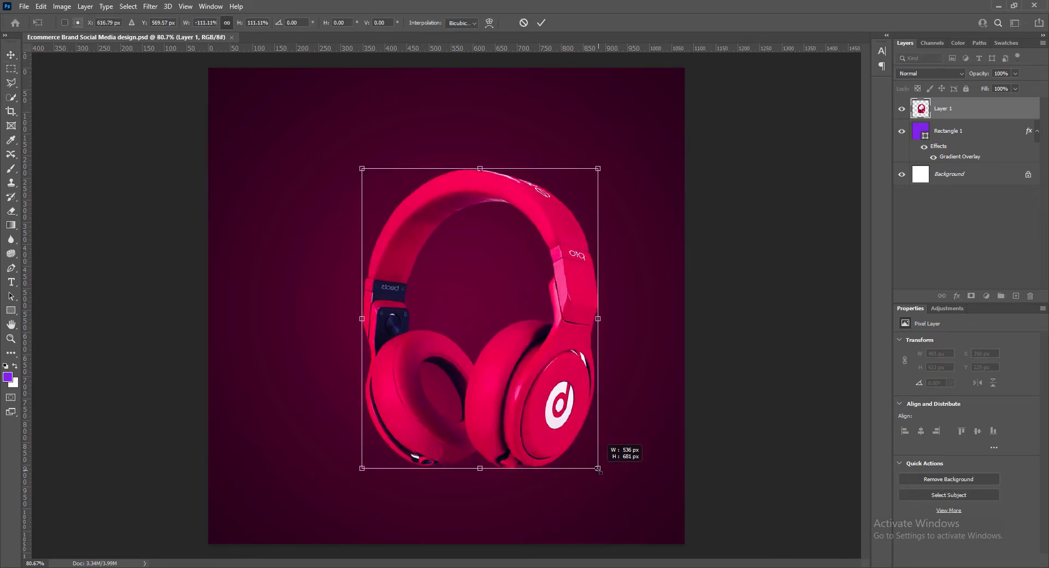
{"action": "left_click_drag", "start_coordinate": [599, 170], "coordinate": [602, 165]}
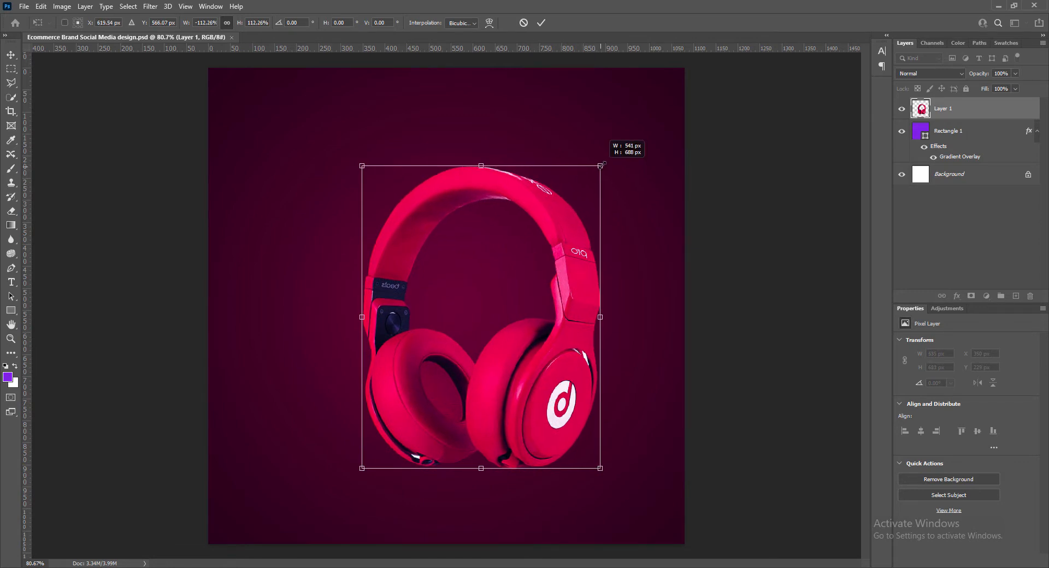
{"action": "key", "text": "Return"}
{"action": "left_click_drag", "start_coordinate": [498, 385], "coordinate": [542, 380]}
{"action": "key", "text": "ctrl+t"}
{"action": "left_click_drag", "start_coordinate": [394, 460], "coordinate": [377, 479]}
{"action": "left_click", "coordinate": [541, 23]}
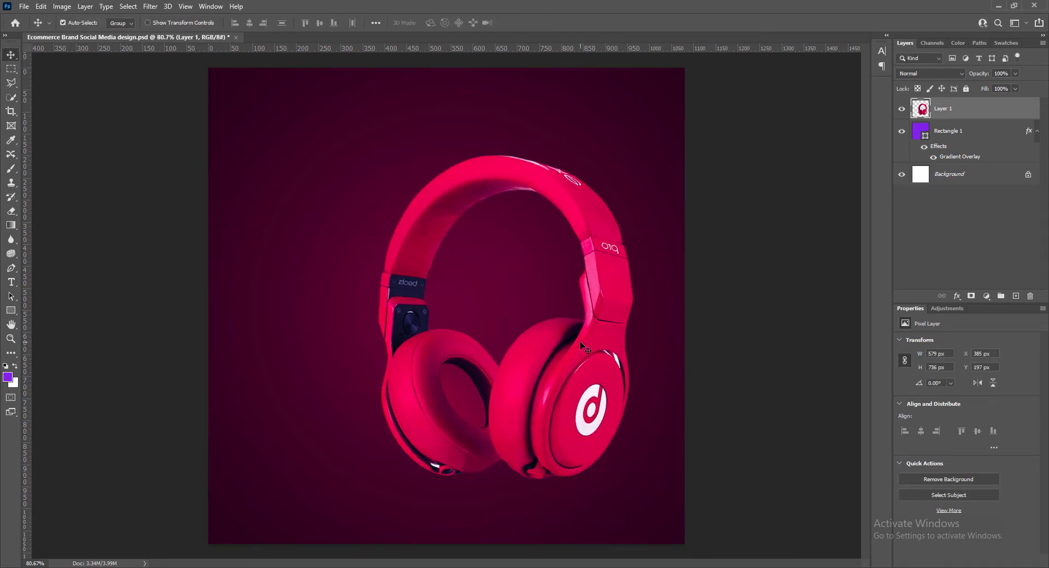
{"action": "left_click_drag", "start_coordinate": [581, 361], "coordinate": [605, 339]}
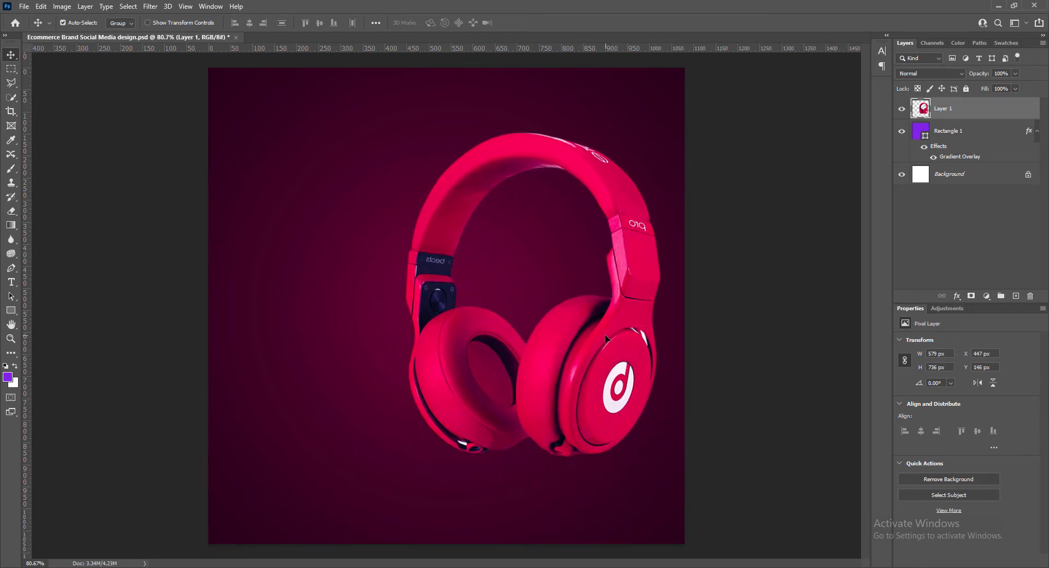
{"action": "key", "text": "ctrl+s"}
Add an empty layer directly beneath the headphones and set the Brush tool's foreground colour to #bc035b
{"action": "left_click", "coordinate": [951, 132]}
{"action": "left_click", "coordinate": [1016, 295]}
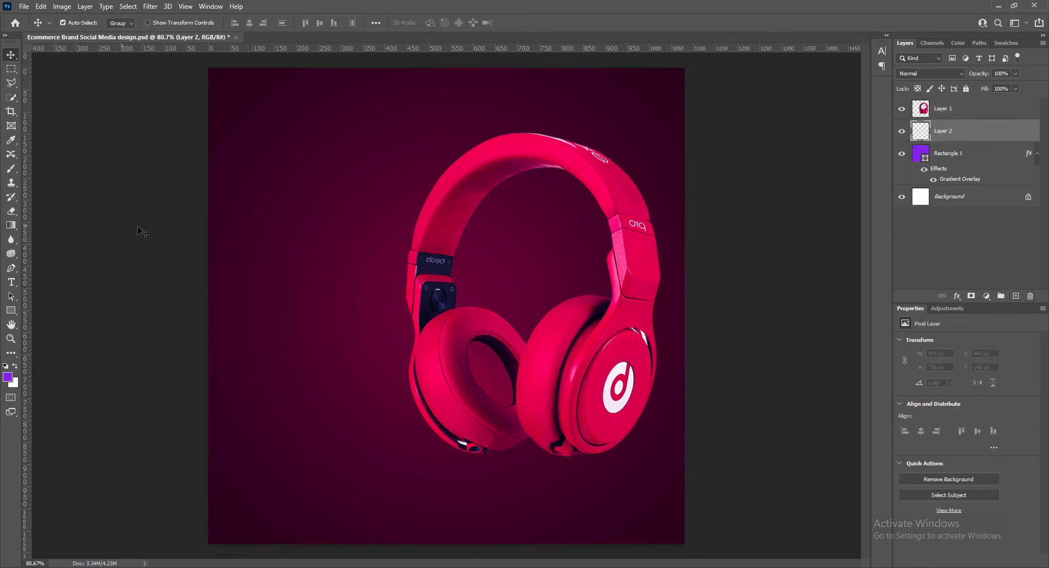
{"action": "left_click", "coordinate": [11, 168]}
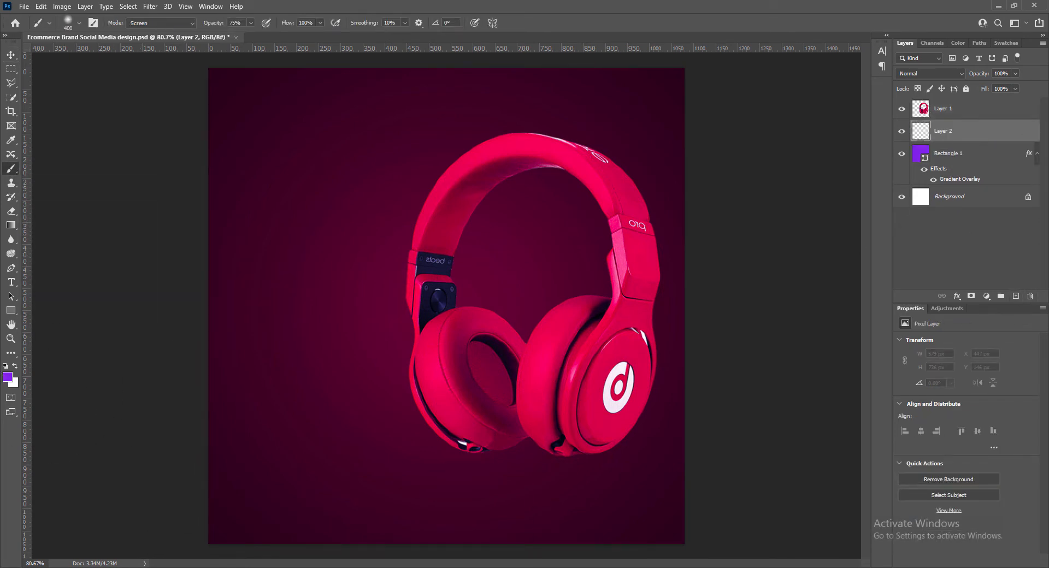
{"action": "left_click", "coordinate": [8, 377]}
{"action": "left_click", "coordinate": [471, 290]}
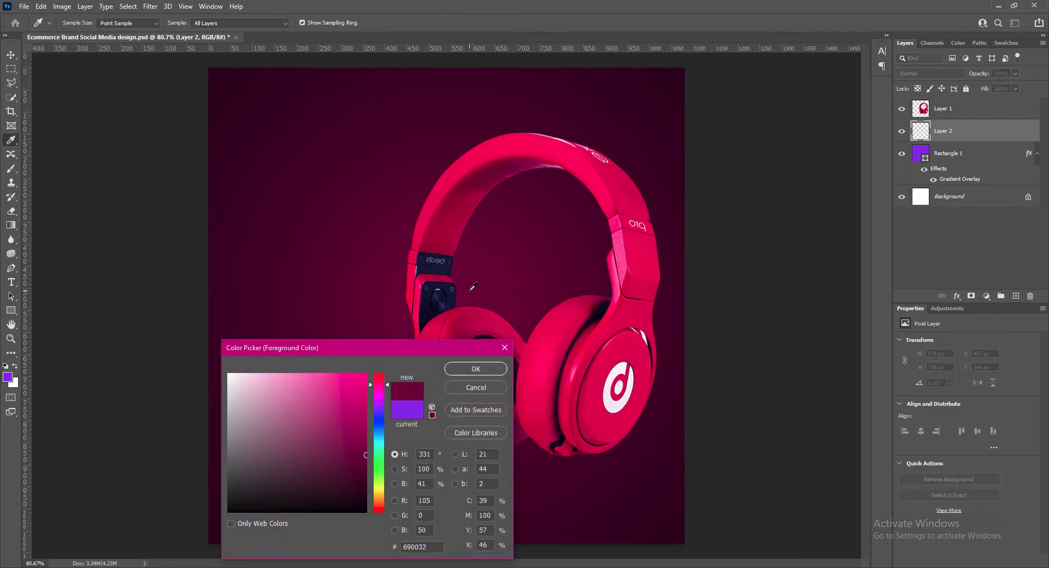
{"action": "left_click", "coordinate": [365, 410]}
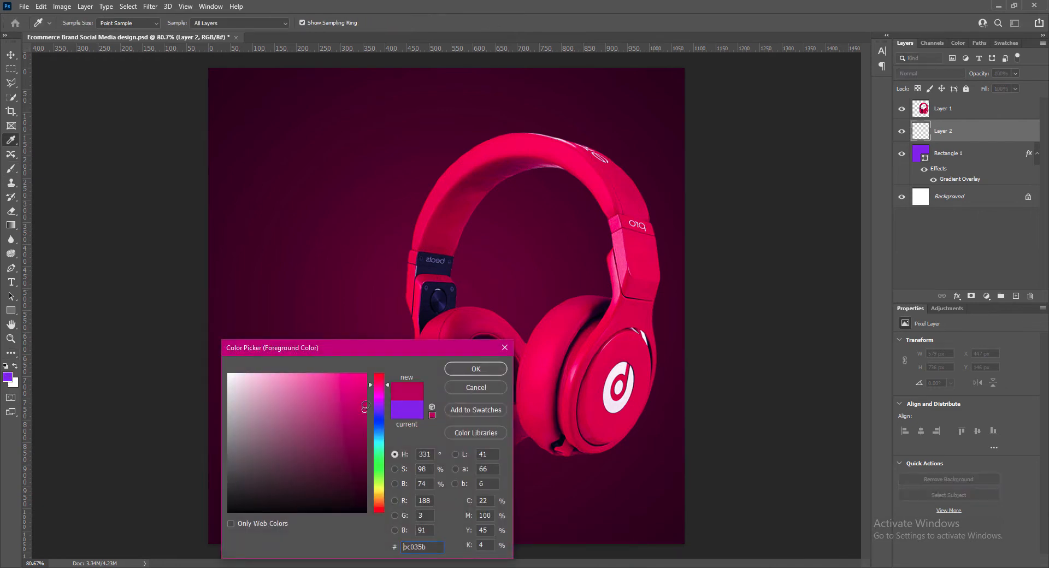
{"action": "left_click", "coordinate": [476, 369]}
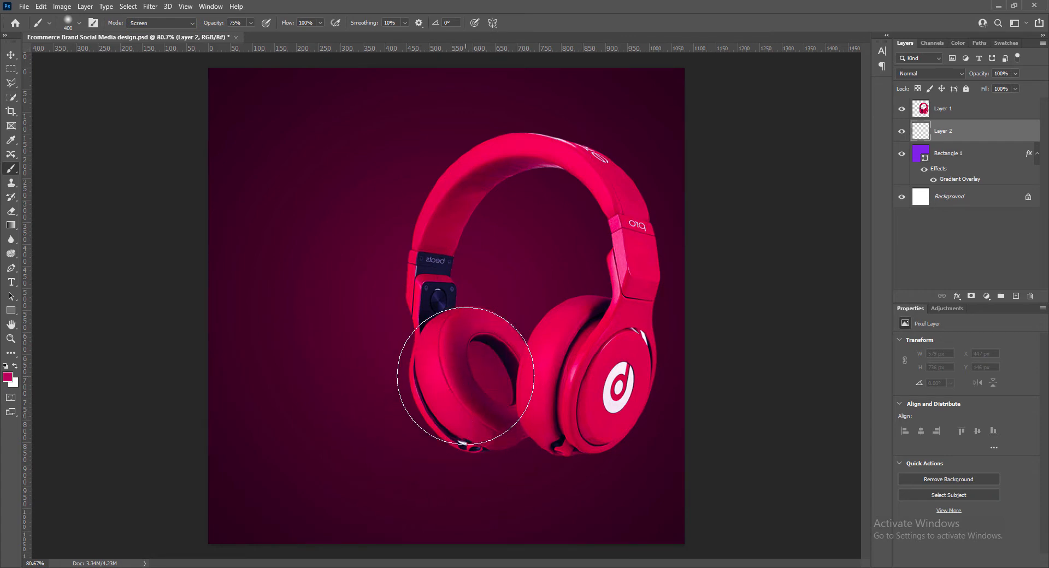
Paint soft pink glows behind both ear cups with a large brush on the new layer
{"action": "left_click_drag", "start_coordinate": [466, 376], "coordinate": [460, 389]}
{"action": "key", "text": "bracketright"}
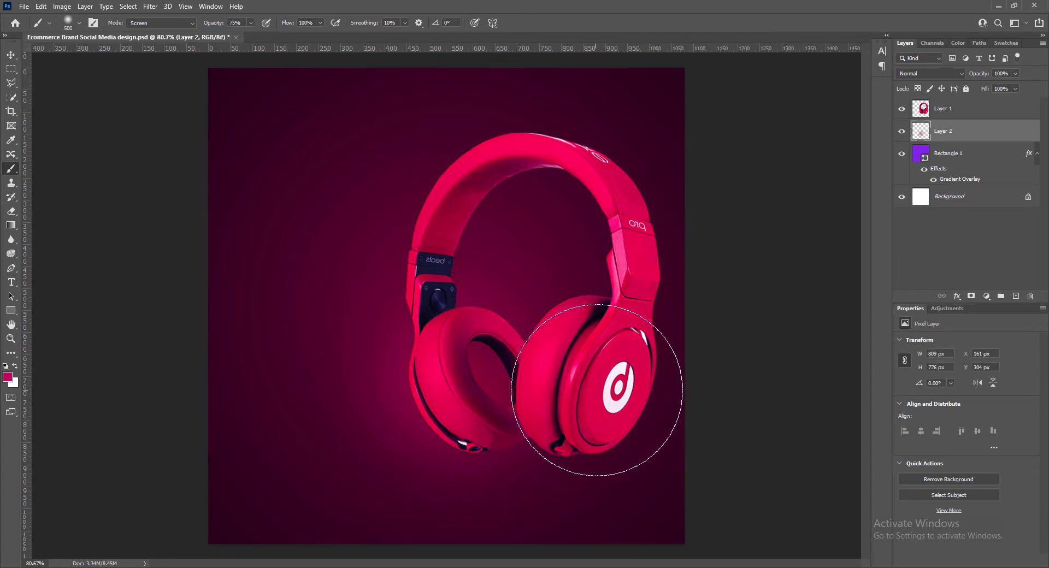
{"action": "left_click", "coordinate": [594, 365]}
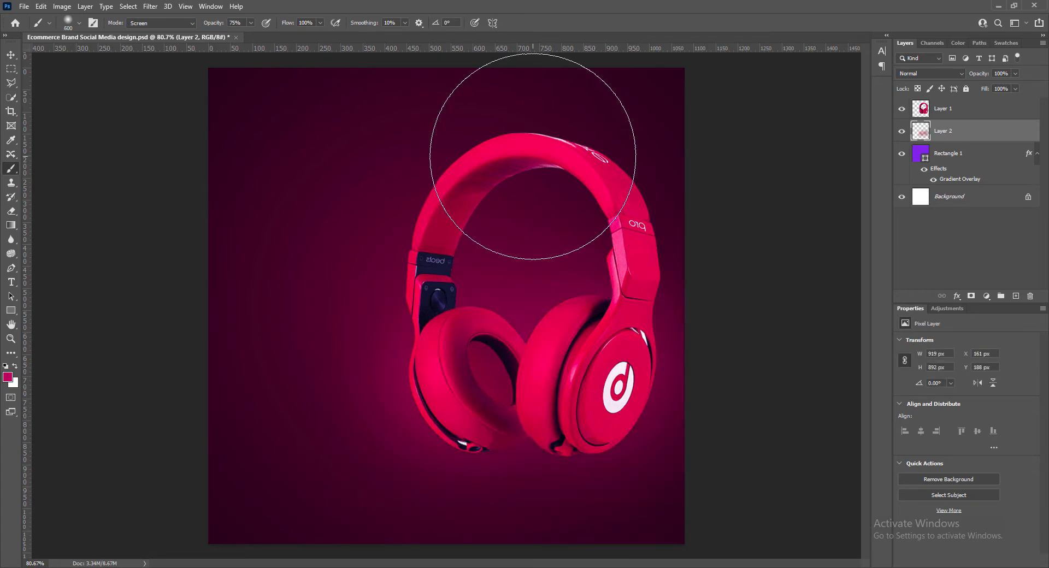
{"action": "key", "text": "bracketleft"}
{"action": "left_click", "coordinate": [533, 151]}
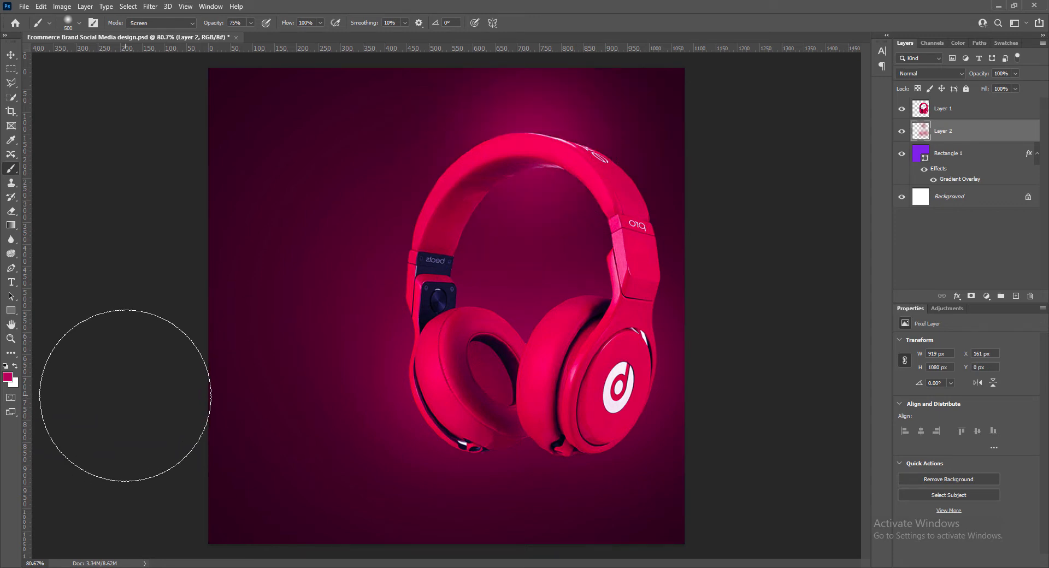
{"action": "key", "text": "ctrl+z"}
Paint a soft glow behind the top of the headband with a 400 px brush and save the document
{"action": "key", "text": "bracketleft"}
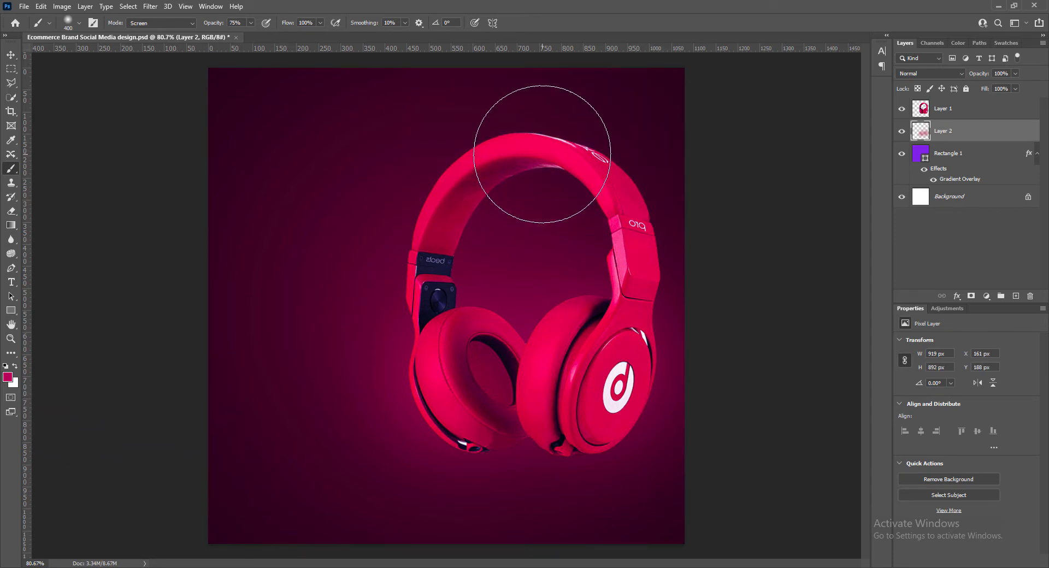
{"action": "left_click", "coordinate": [541, 153]}
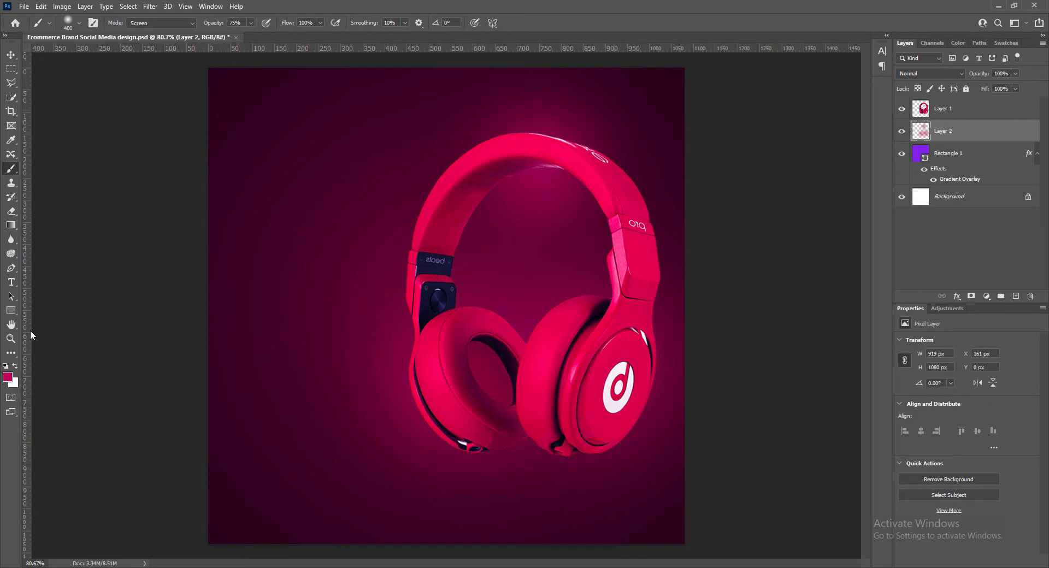
{"action": "key", "text": "v"}
{"action": "key", "text": "ctrl+s"}
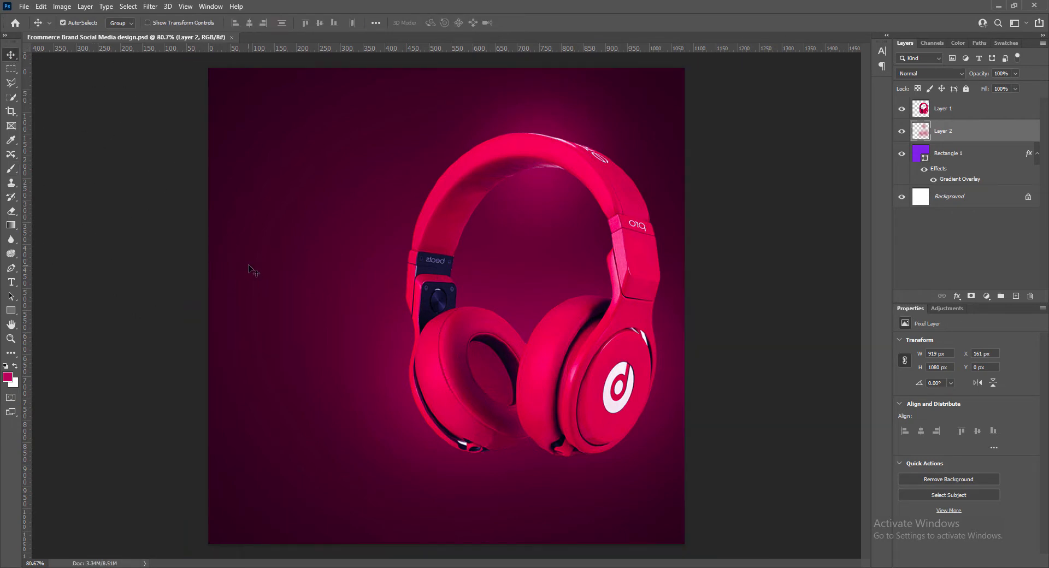
Duplicate the headphones layer and flip the copy vertically
{"action": "left_click", "coordinate": [495, 163]}
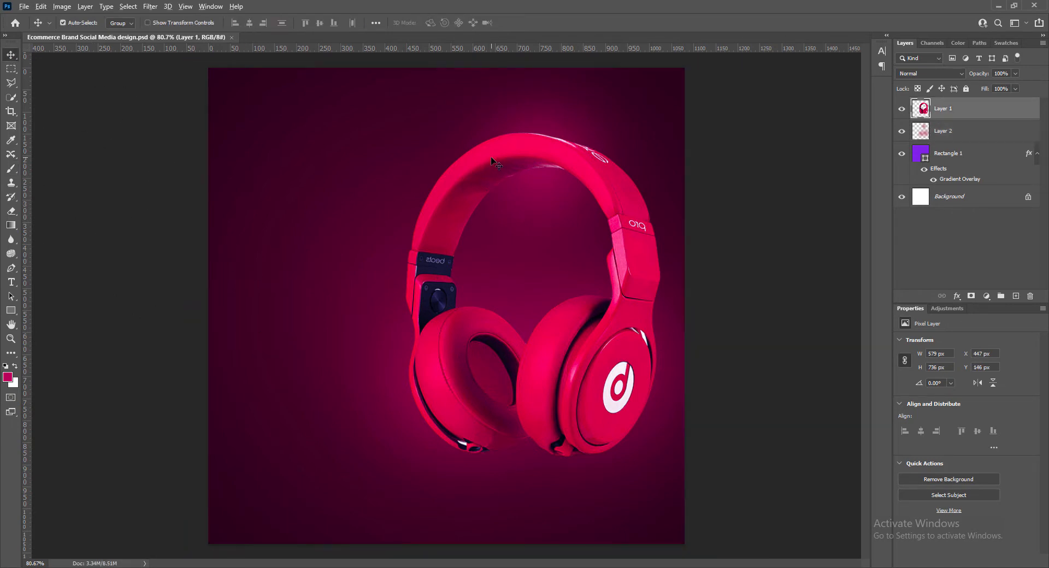
{"action": "left_click_drag", "start_coordinate": [495, 163], "coordinate": [520, 276]}
{"action": "key", "text": "ctrl+t"}
{"action": "right_click", "coordinate": [508, 280]}
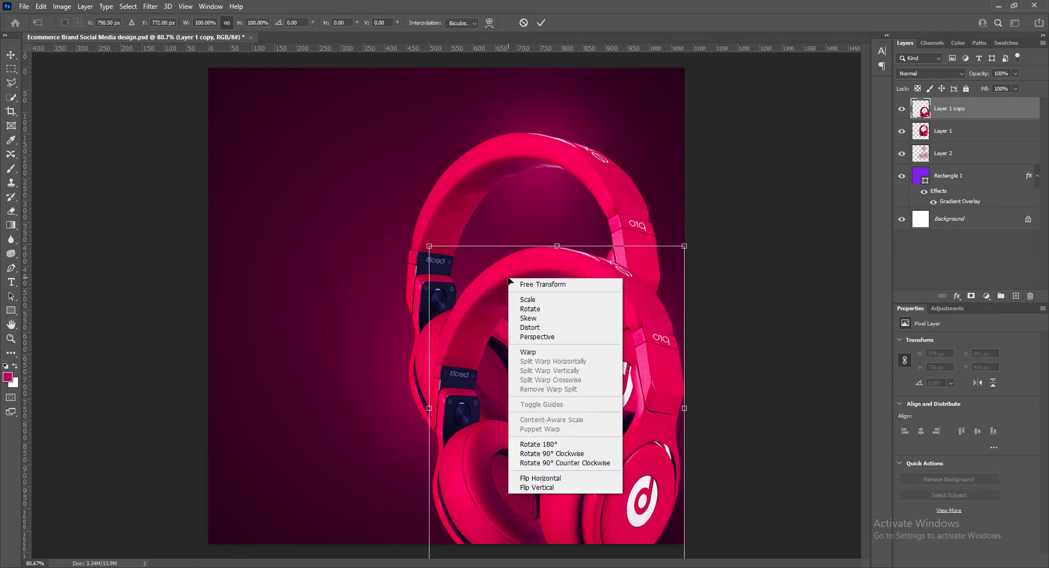
{"action": "left_click", "coordinate": [547, 454]}
{"action": "right_click", "coordinate": [496, 344]}
{"action": "left_click", "coordinate": [544, 550]}
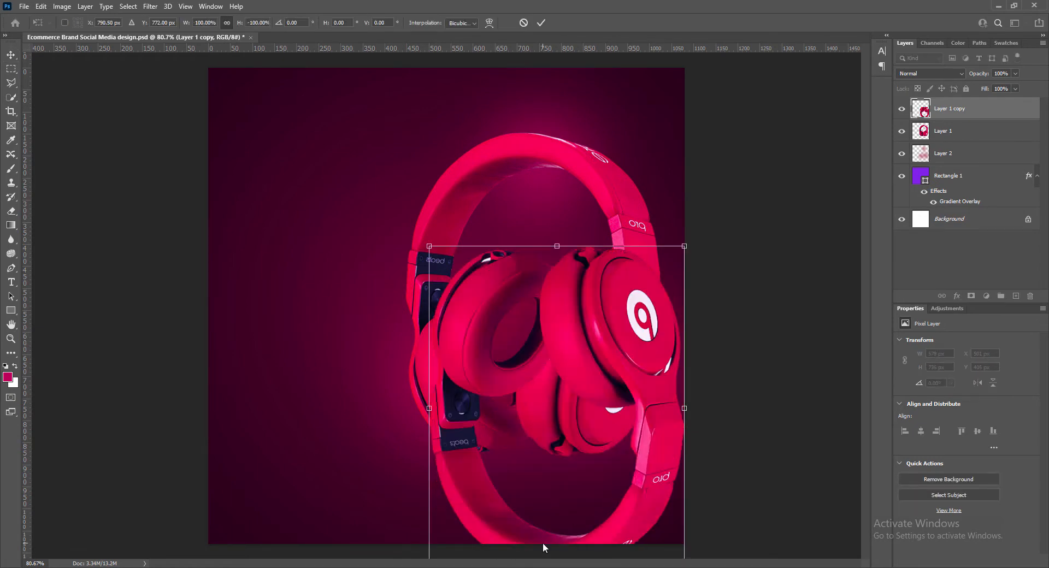
{"action": "left_click", "coordinate": [541, 22]}
Turn the flipped copy into a floor reflection behind the headphones at X 447, Y 785 px with 12% opacity, and save
{"action": "left_click_drag", "start_coordinate": [945, 109], "coordinate": [945, 143]}
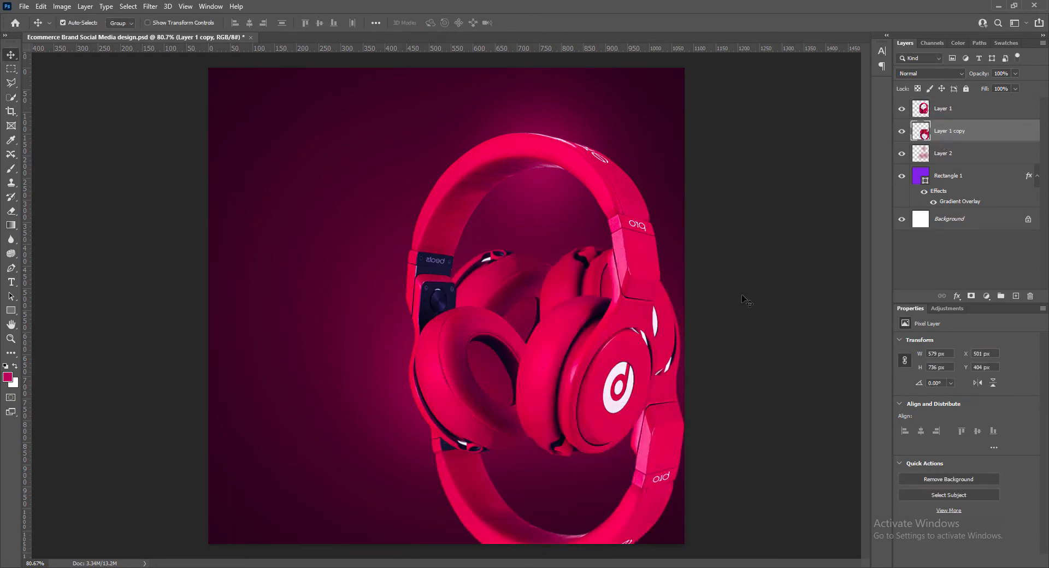
{"action": "left_click_drag", "start_coordinate": [681, 468], "coordinate": [606, 483]}
{"action": "left_click_drag", "start_coordinate": [1018, 90], "coordinate": [976, 89]}
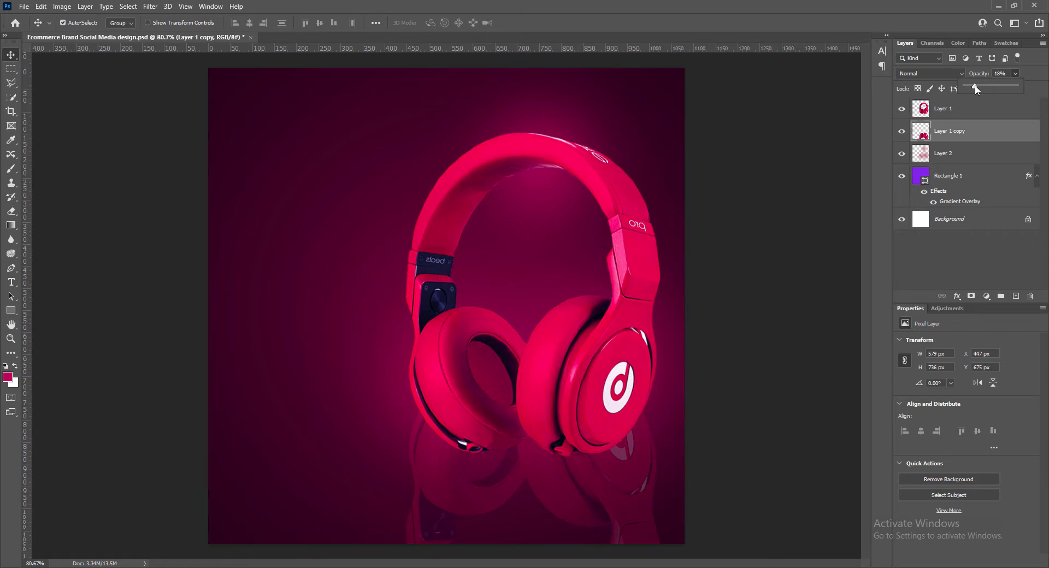
{"action": "left_click_drag", "start_coordinate": [578, 477], "coordinate": [582, 523]}
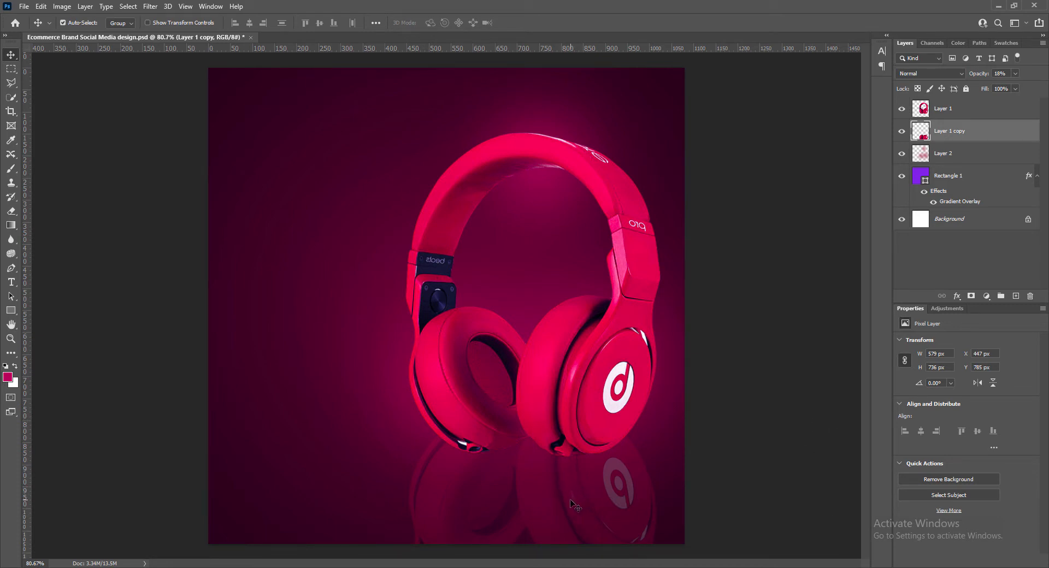
{"action": "left_click_drag", "start_coordinate": [1006, 85], "coordinate": [997, 88]}
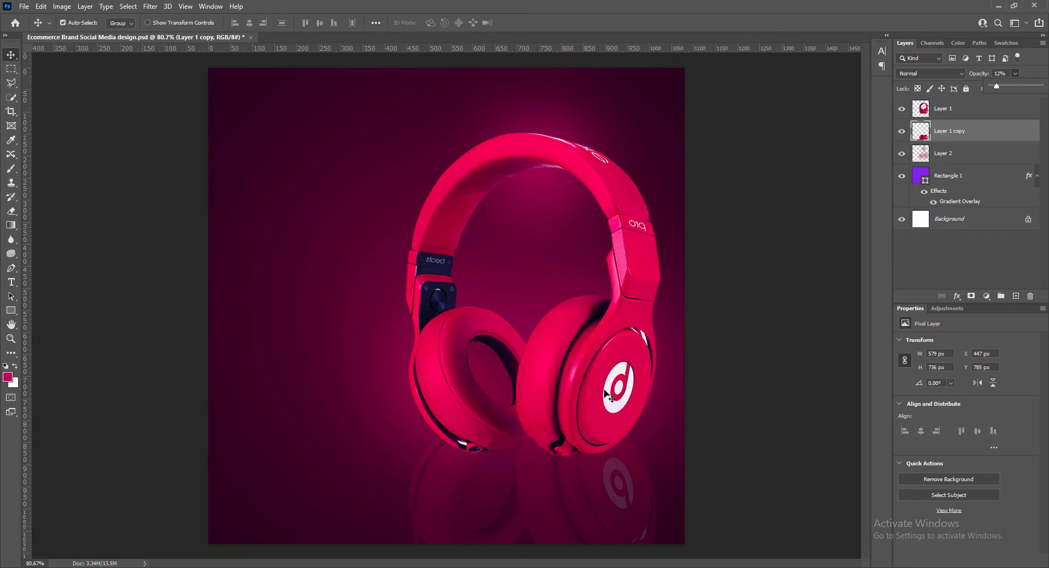
{"action": "key", "text": "ctrl+s"}
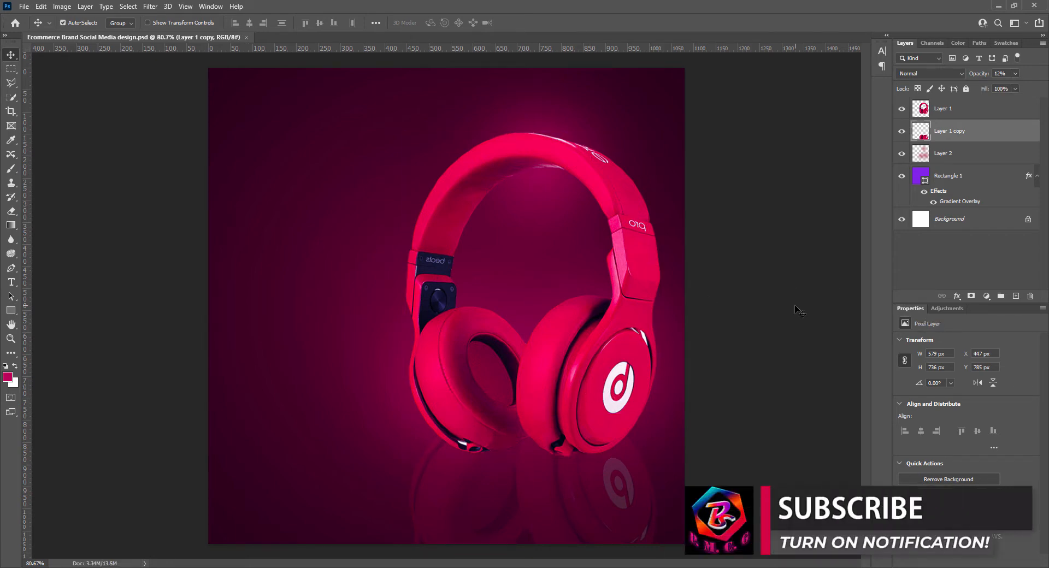
Nudge the original headphones up to Y 140 px, leaving a small gap above their reflection
{"action": "left_click", "coordinate": [607, 363]}
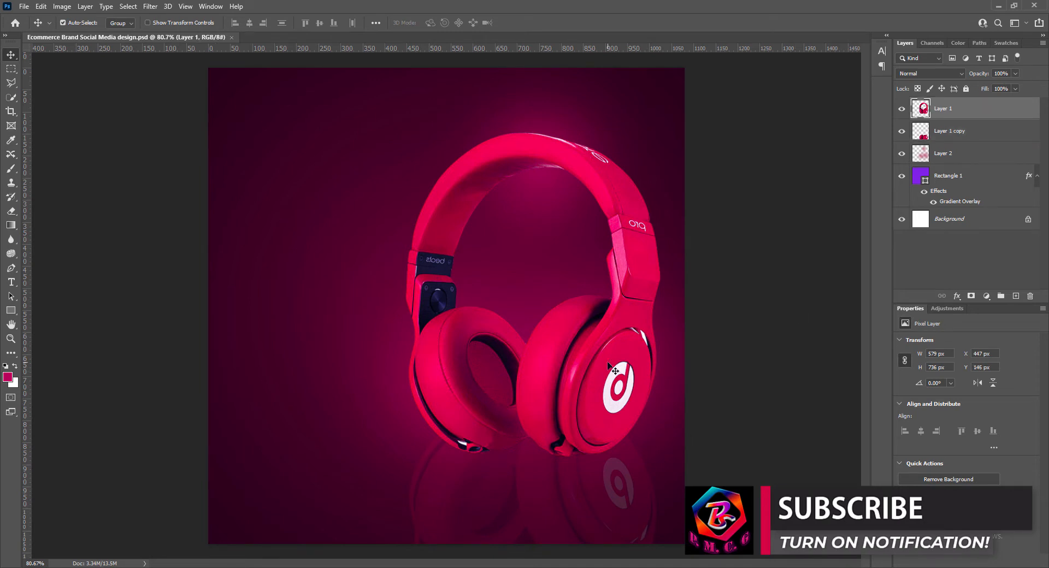
{"action": "key", "text": "Up"}
{"action": "key", "text": "Up"}
{"action": "key", "text": "Up"}
{"action": "key", "text": "Up"}
{"action": "key", "text": "Up"}
{"action": "key", "text": "Up"}
{"action": "key", "text": "Up"}
{"action": "key", "text": "Up"}
{"action": "key", "text": "Up"}
{"action": "key", "text": "Up"}
{"action": "key", "text": "Up"}
{"action": "key", "text": "Up"}
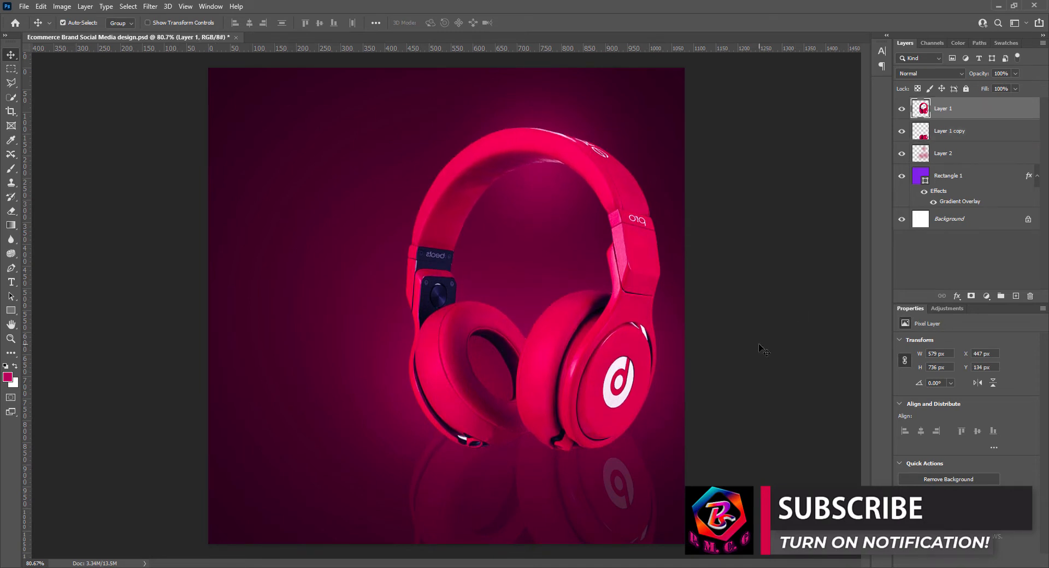
{"action": "key", "text": "Down"}
{"action": "key", "text": "Down"}
{"action": "key", "text": "Down"}
{"action": "key", "text": "Down"}
{"action": "key", "text": "Down"}
{"action": "key", "text": "Down"}
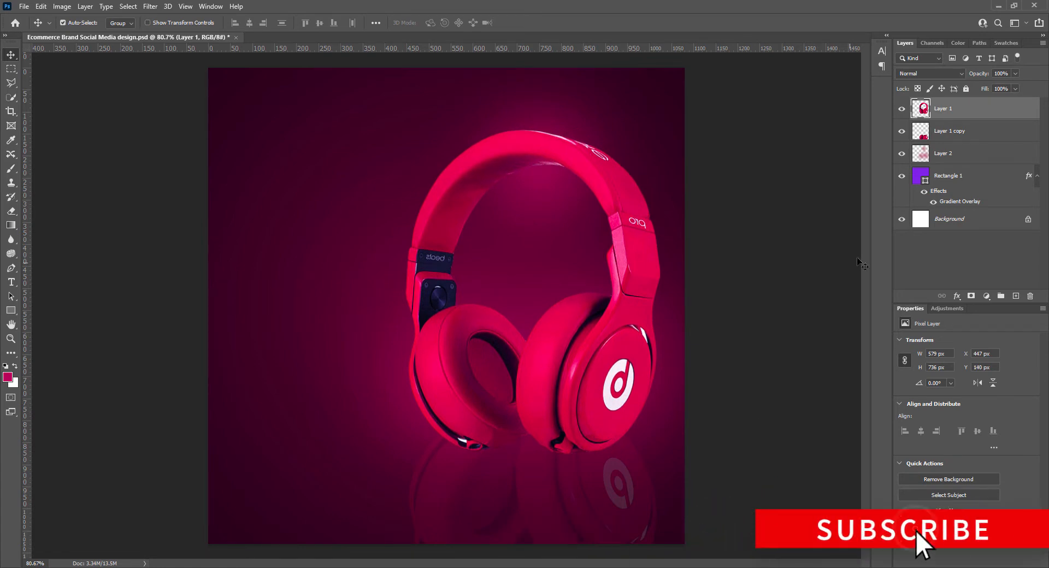
Add an empty layer directly beneath the headphones and set the Brush tool's foreground colour to near-black #060606
{"action": "key", "text": "alt+bracketleft"}
{"action": "key", "text": "ctrl+shift+alt+n"}
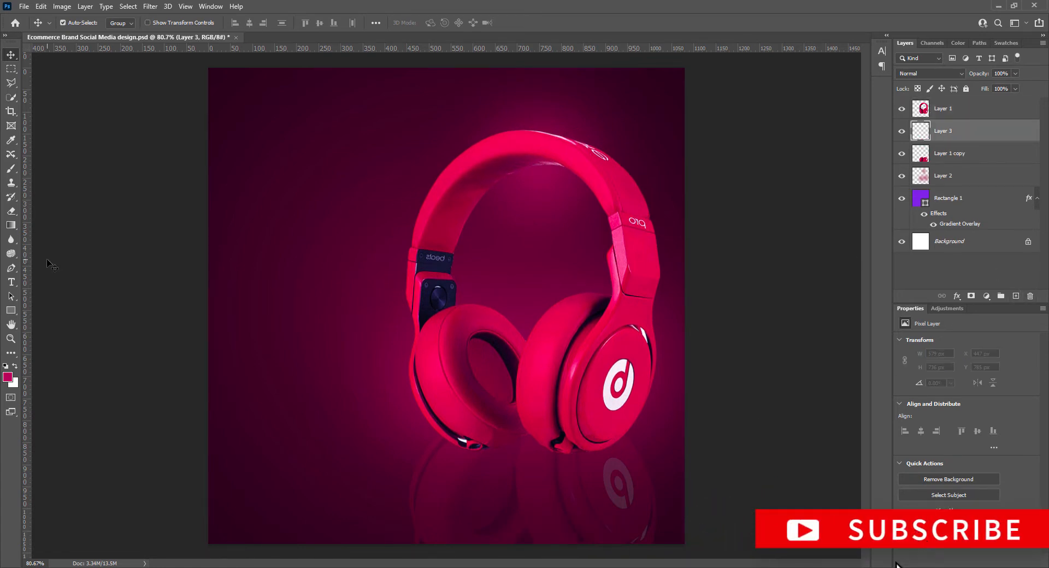
{"action": "left_click", "coordinate": [11, 168]}
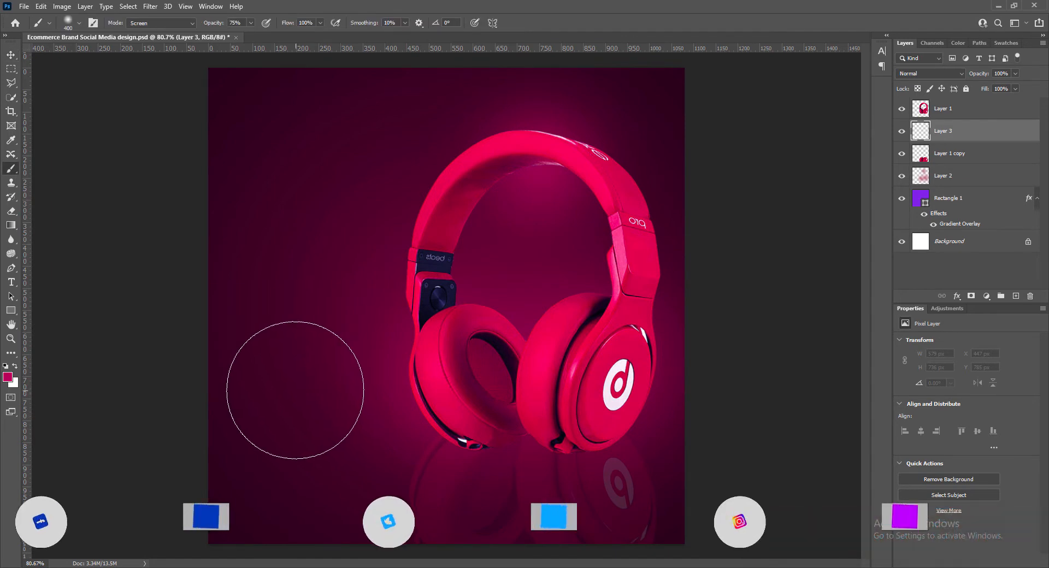
{"action": "left_click", "coordinate": [8, 377]}
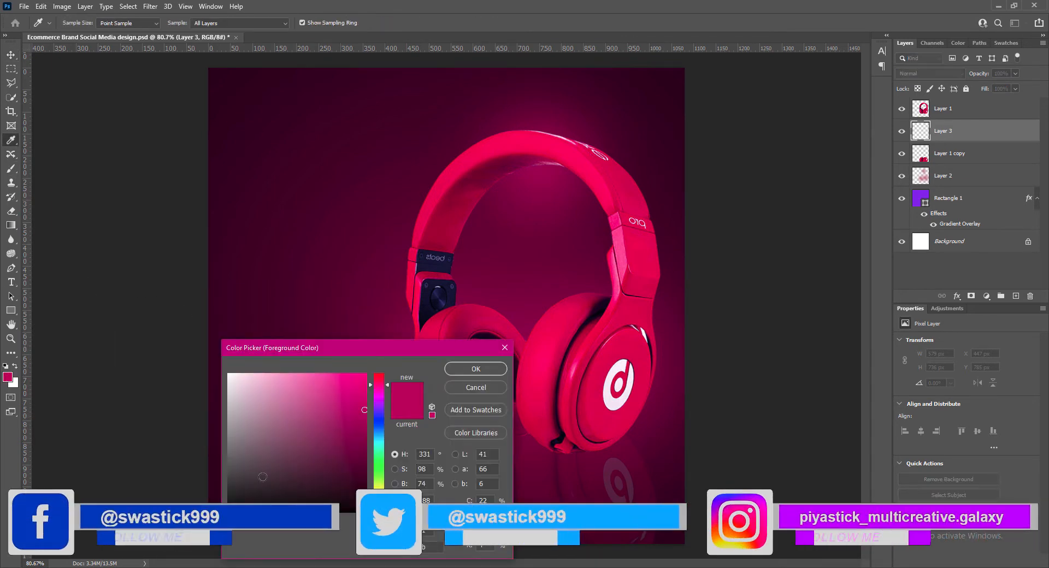
{"action": "left_click", "coordinate": [228, 502]}
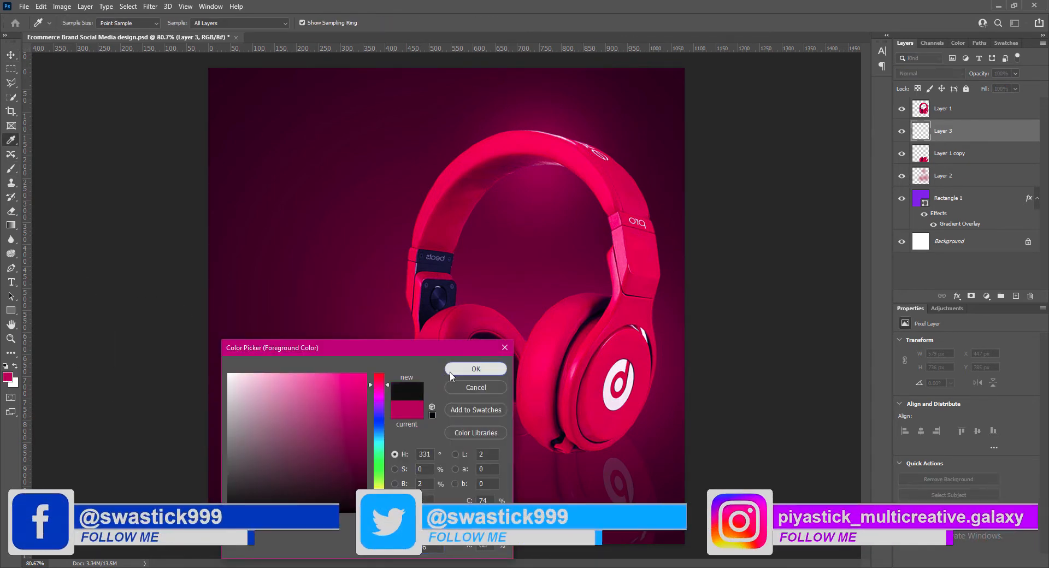
{"action": "left_click", "coordinate": [476, 369]}
Try to paint a dark 400 px brush dab below the ear cups and flatten it into a floor shadow
{"action": "left_click", "coordinate": [521, 456]}
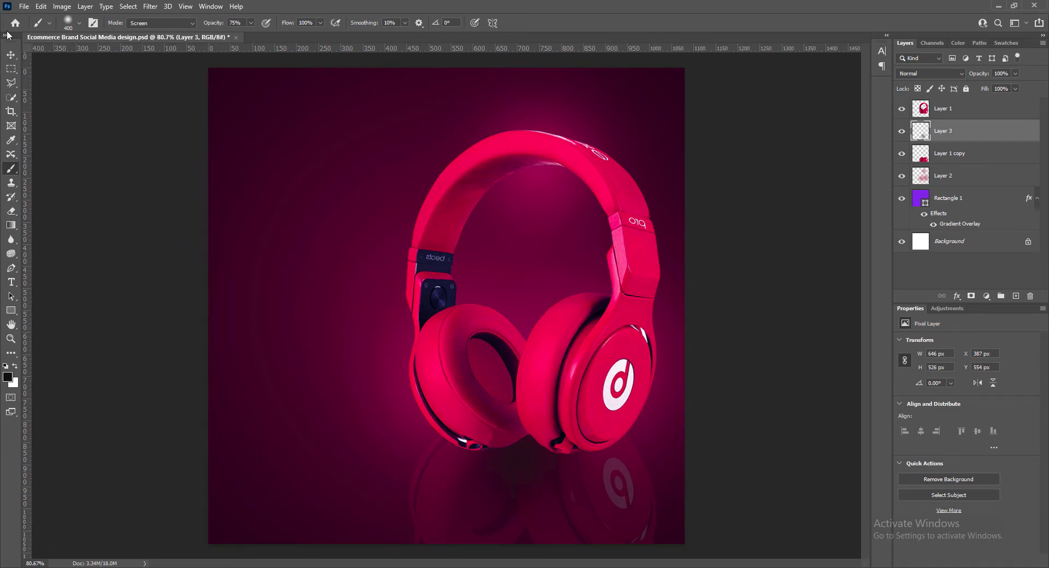
{"action": "left_click", "coordinate": [11, 55]}
{"action": "key", "text": "ctrl+t"}
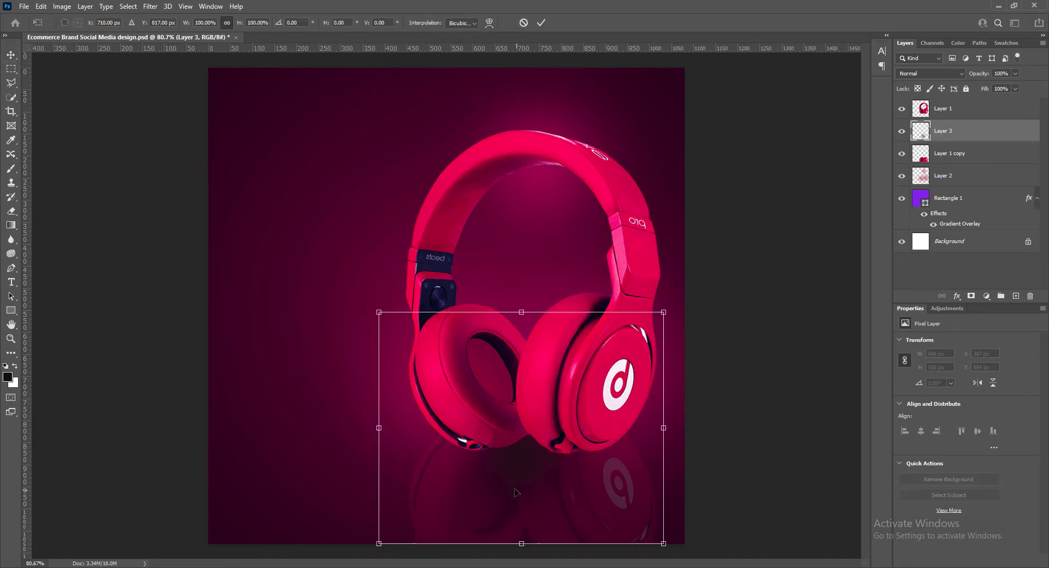
{"action": "left_click_drag", "start_coordinate": [522, 313], "coordinate": [521, 457]}
{"action": "left_click_drag", "start_coordinate": [521, 524], "coordinate": [518, 479]}
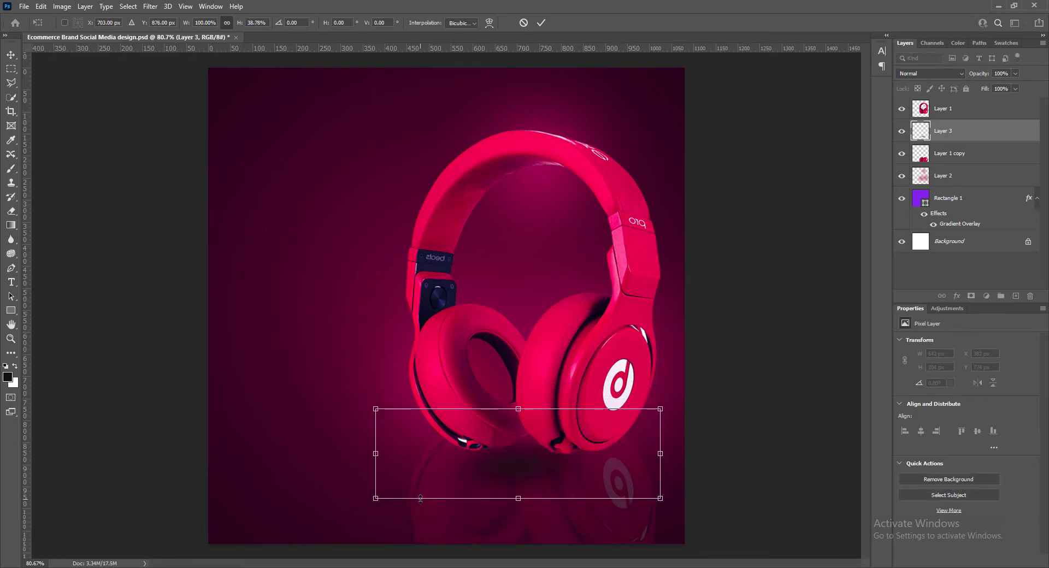
{"action": "left_click", "coordinate": [524, 22]}
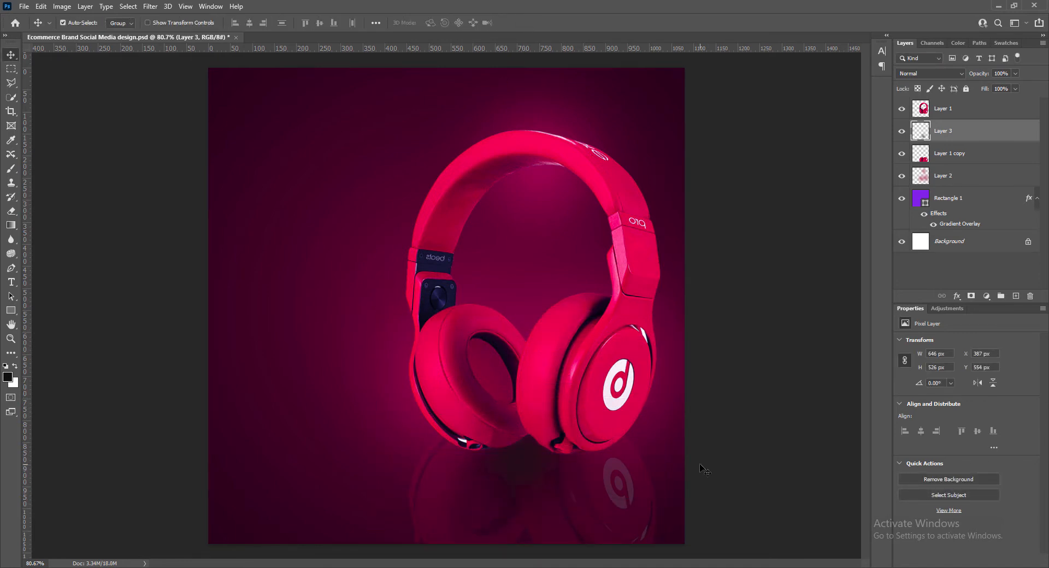
{"action": "key", "text": "ctrl+z"}
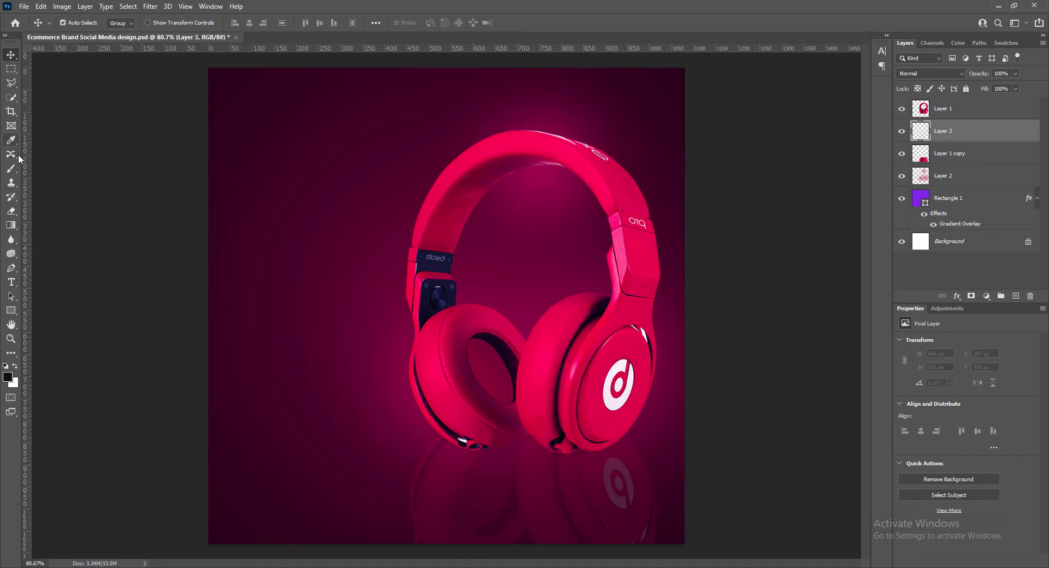
Paint a single soft dark dab with a 600 px brush between the lower ends of the ear cups
{"action": "left_click", "coordinate": [11, 169]}
{"action": "key", "text": "]"}
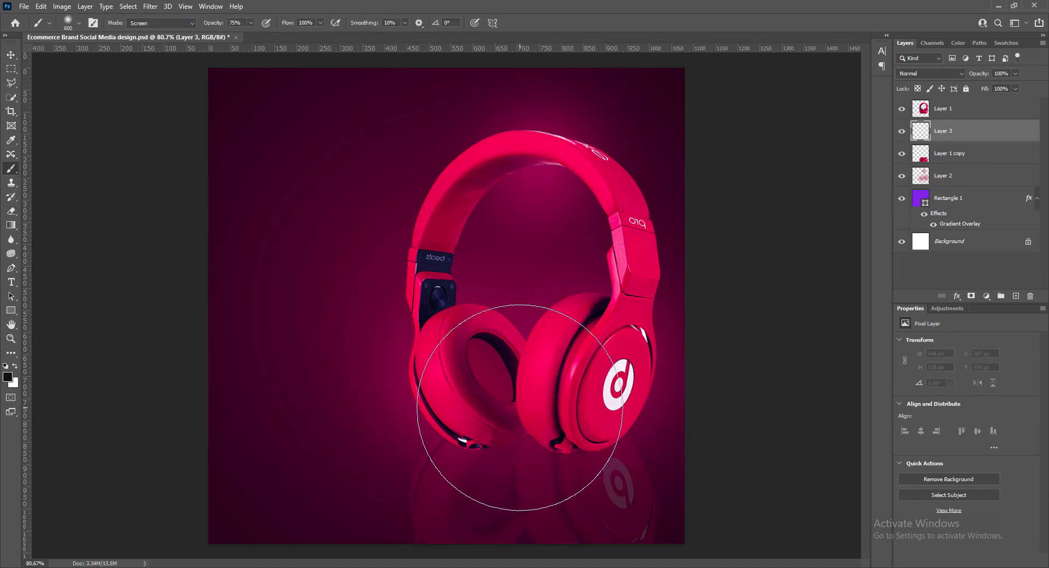
{"action": "left_click", "coordinate": [527, 410]}
{"action": "key", "text": "v"}
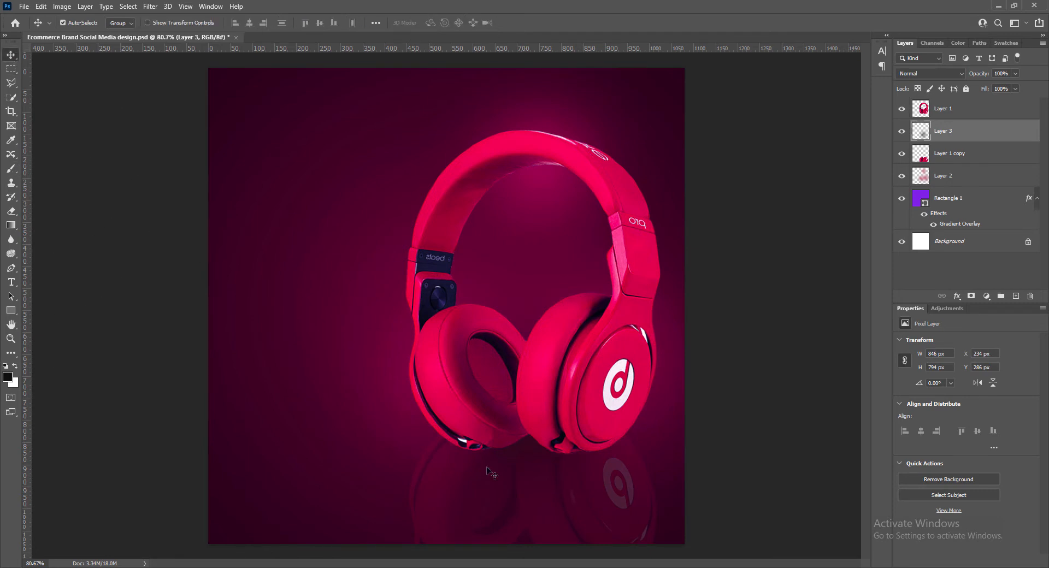
{"action": "key", "text": "ctrl+t"}
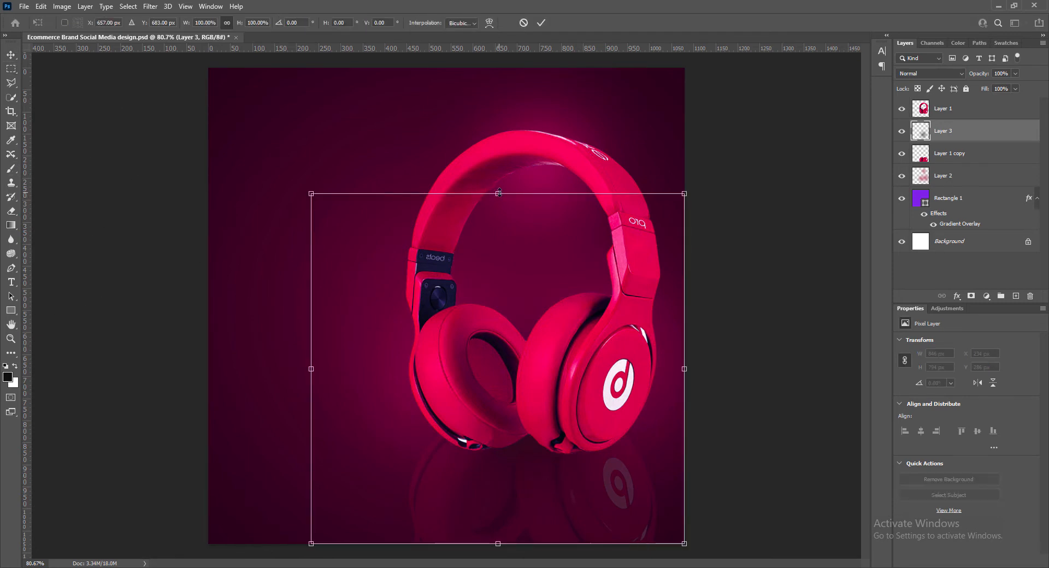
{"action": "left_click_drag", "start_coordinate": [498, 192], "coordinate": [547, 440]}
{"action": "left_click_drag", "start_coordinate": [498, 544], "coordinate": [538, 469]}
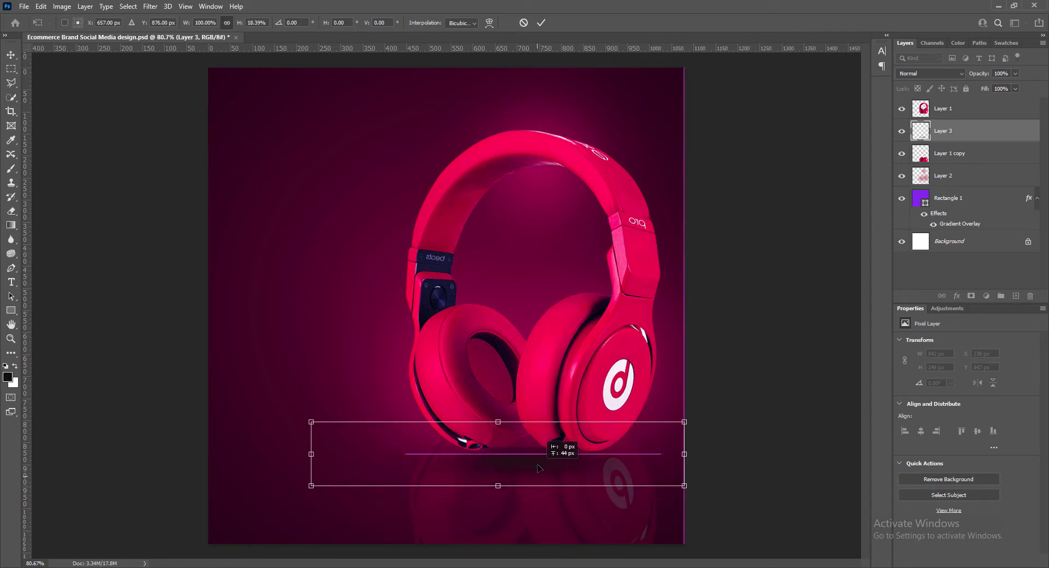
{"action": "left_click", "coordinate": [523, 23]}
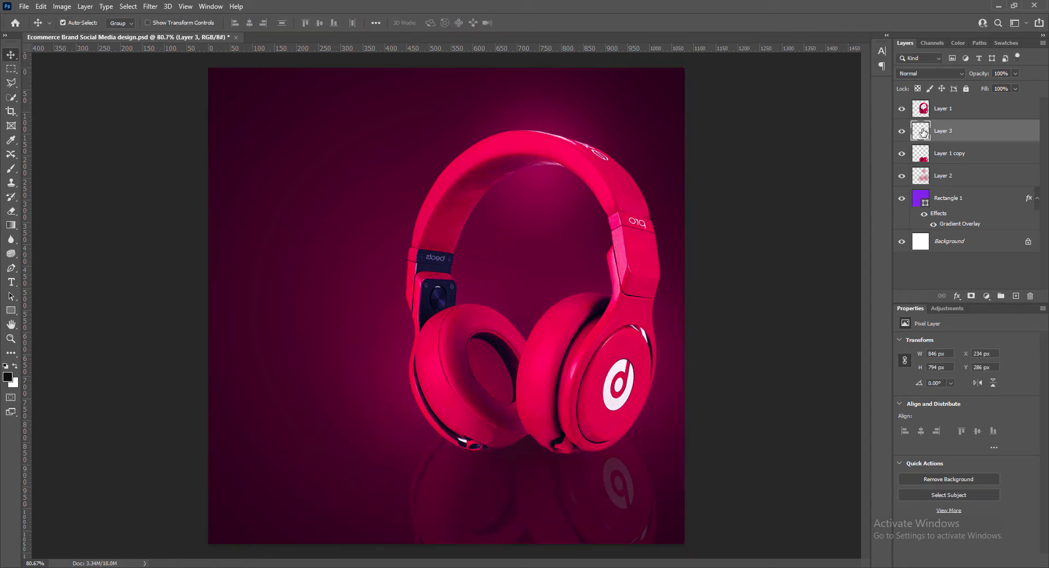
Darken the painted dab by filling a selection loaded from its layer with black, and clear the selection
{"action": "left_click", "coordinate": [923, 133], "text": "ctrl"}
{"action": "left_click", "coordinate": [7, 378]}
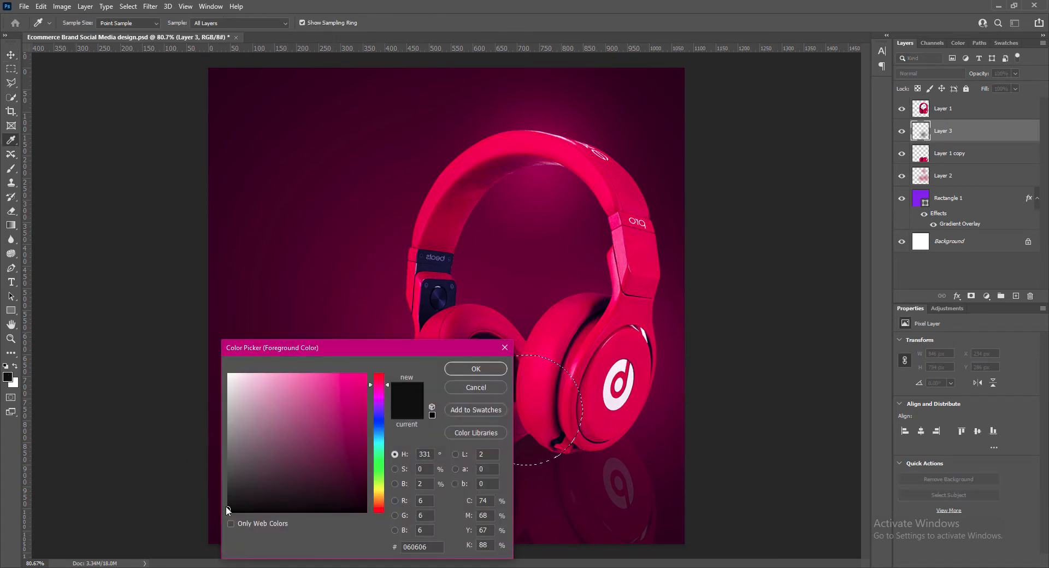
{"action": "left_click", "coordinate": [484, 371]}
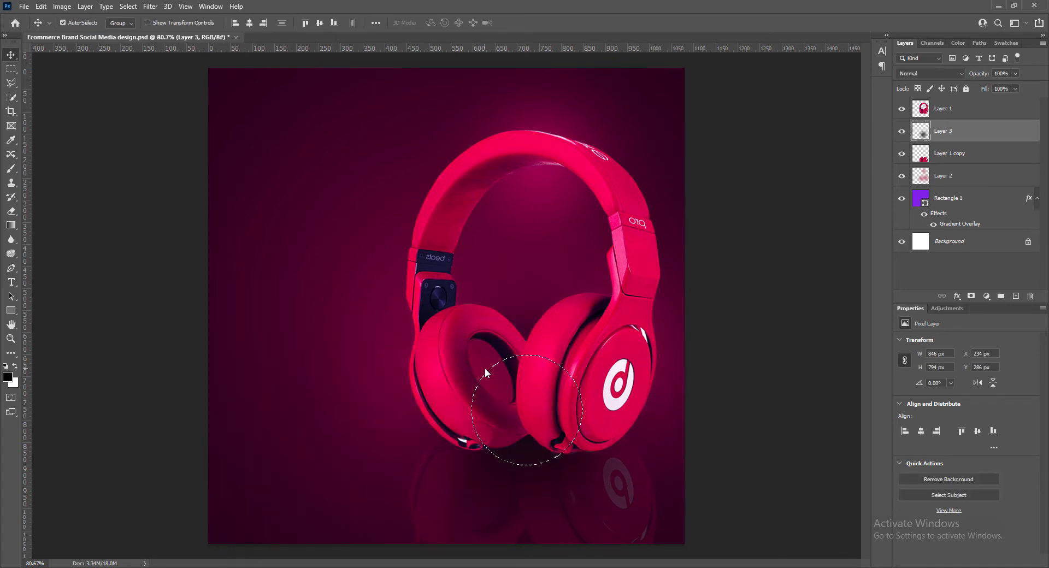
{"action": "key", "text": "ctrl+d"}
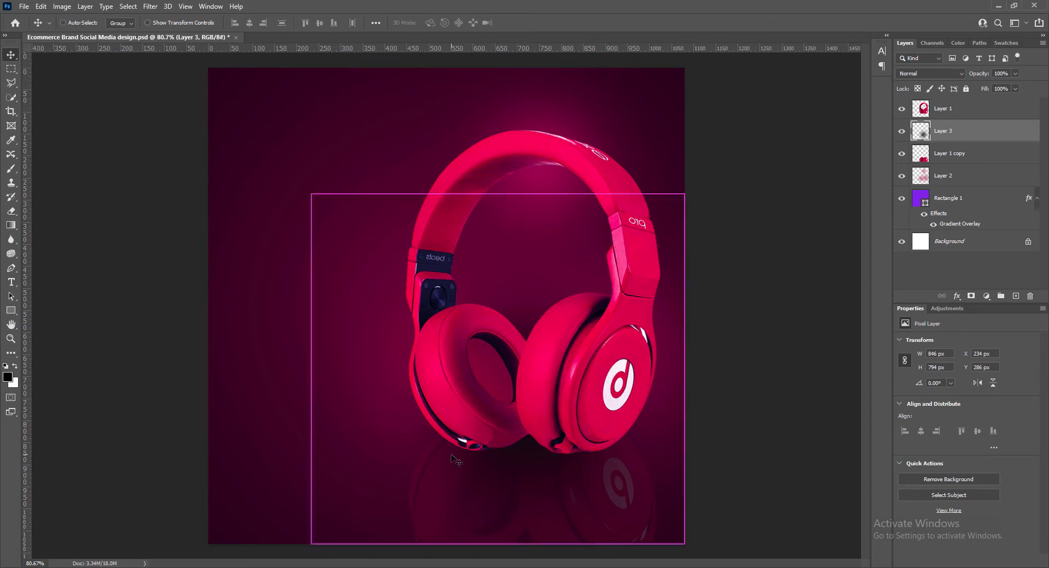
Flatten the dab into a floor shadow of about 747 × 94 px at X 293, Y 846 px and set its opacity to 39%
{"action": "key", "text": "ctrl+t"}
{"action": "left_click_drag", "start_coordinate": [499, 194], "coordinate": [516, 402]}
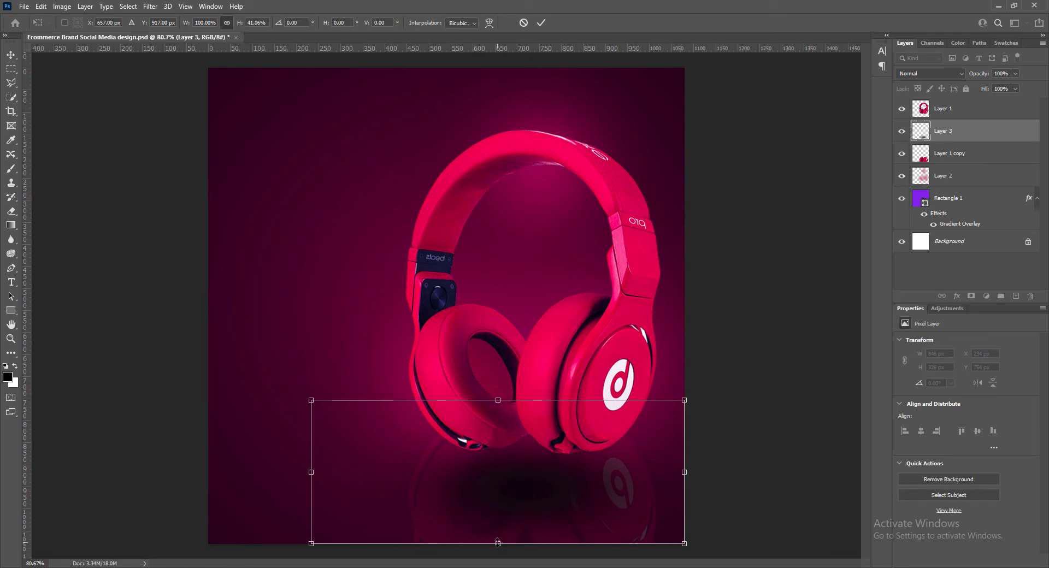
{"action": "mouse_move", "coordinate": [498, 543]}
{"action": "left_mouse_down"}
{"action": "mouse_move", "coordinate": [498, 507]}
{"action": "mouse_move", "coordinate": [505, 529]}
{"action": "left_mouse_up"}
{"action": "left_click_drag", "start_coordinate": [502, 499], "coordinate": [502, 491]}
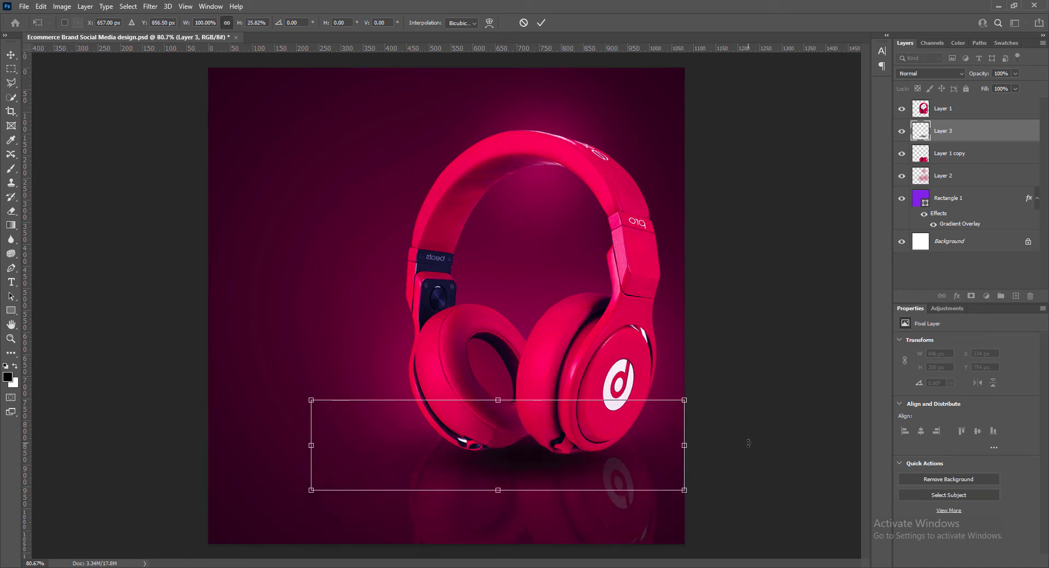
{"action": "left_click_drag", "start_coordinate": [497, 400], "coordinate": [498, 417]}
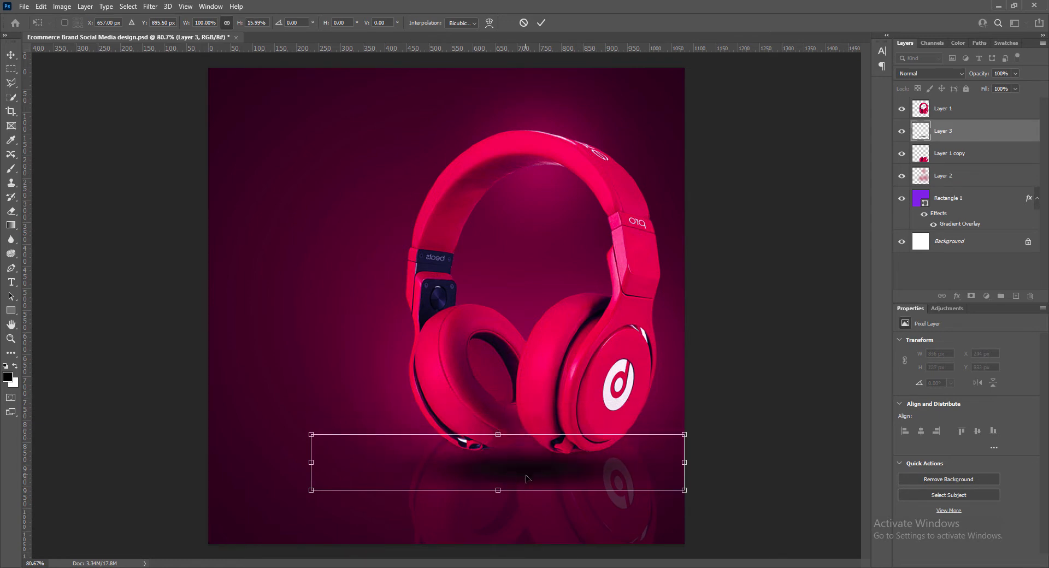
{"action": "left_click_drag", "start_coordinate": [524, 463], "coordinate": [523, 472]}
{"action": "left_click_drag", "start_coordinate": [311, 454], "coordinate": [338, 454]}
{"action": "left_click_drag", "start_coordinate": [675, 454], "coordinate": [651, 453]}
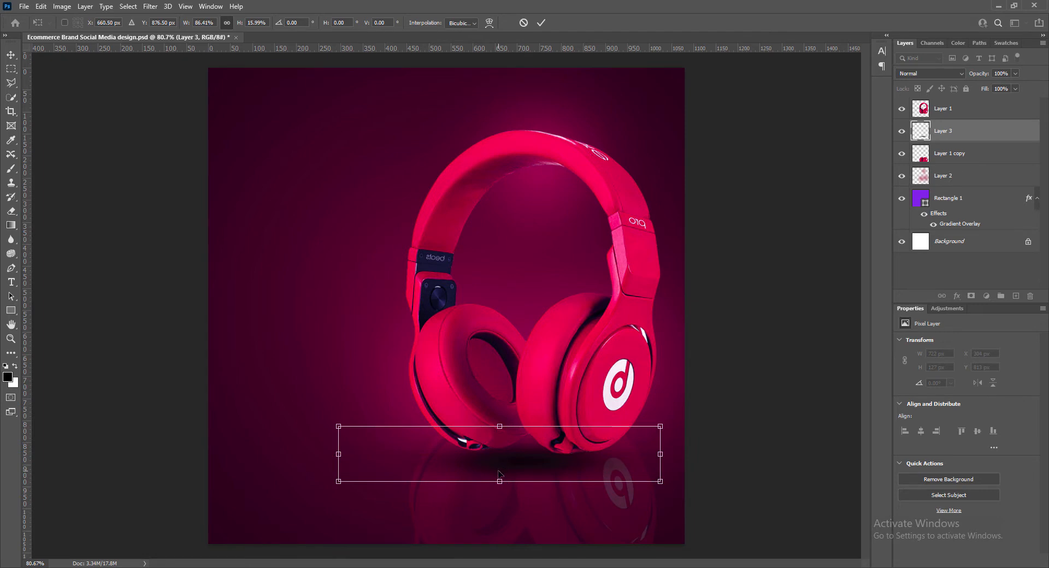
{"action": "left_click_drag", "start_coordinate": [499, 426], "coordinate": [499, 440]}
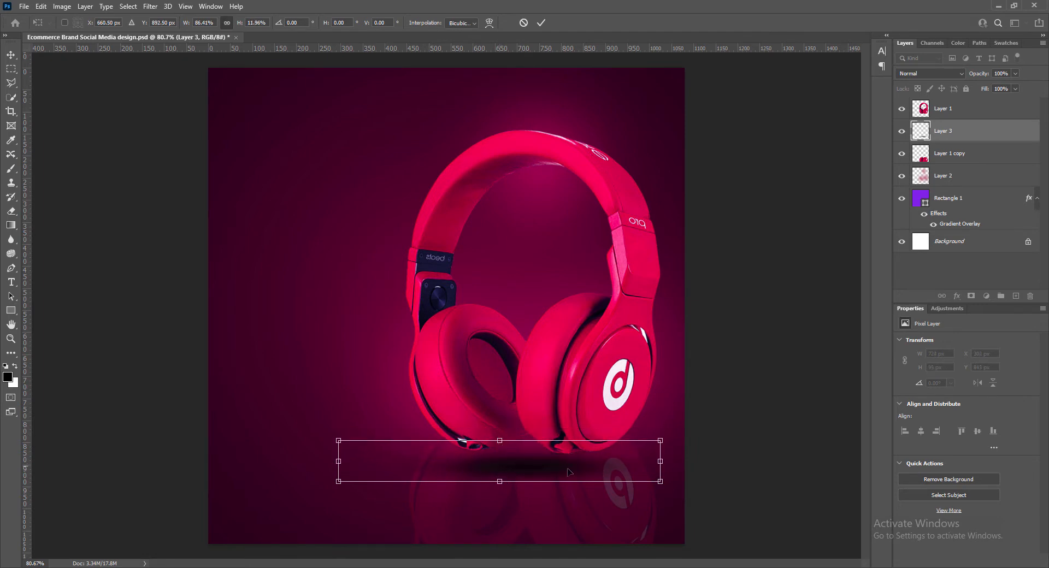
{"action": "left_click_drag", "start_coordinate": [660, 461], "coordinate": [668, 462]}
{"action": "left_click", "coordinate": [540, 23]}
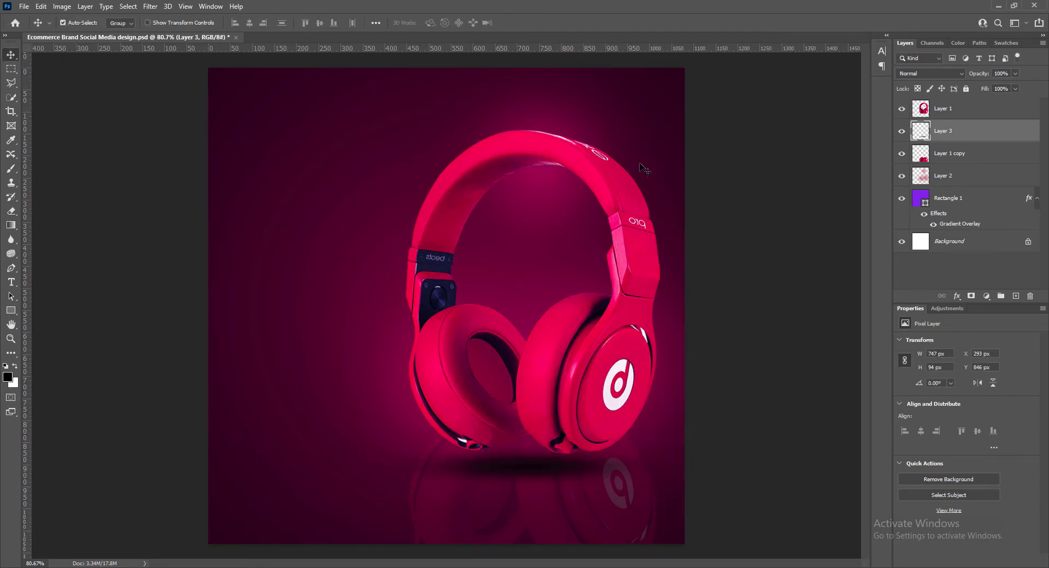
{"action": "left_click_drag", "start_coordinate": [1015, 73], "coordinate": [987, 87]}
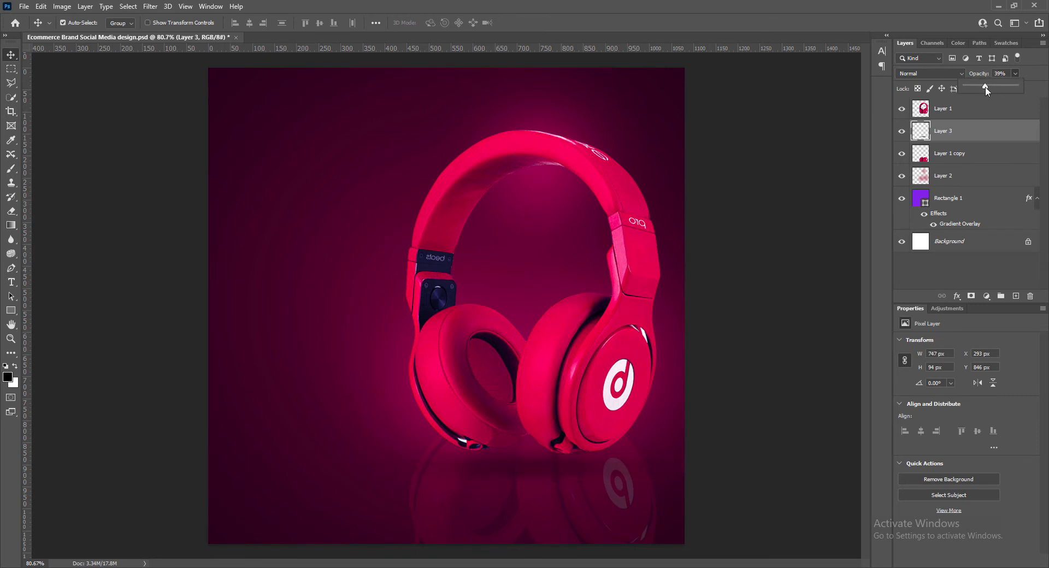
Set the floor shadow's opacity to 51%, widen it to 782 px at X 272, Y 831 px, and save the document
{"action": "left_click", "coordinate": [528, 474]}
{"action": "key", "text": "ctrl+t"}
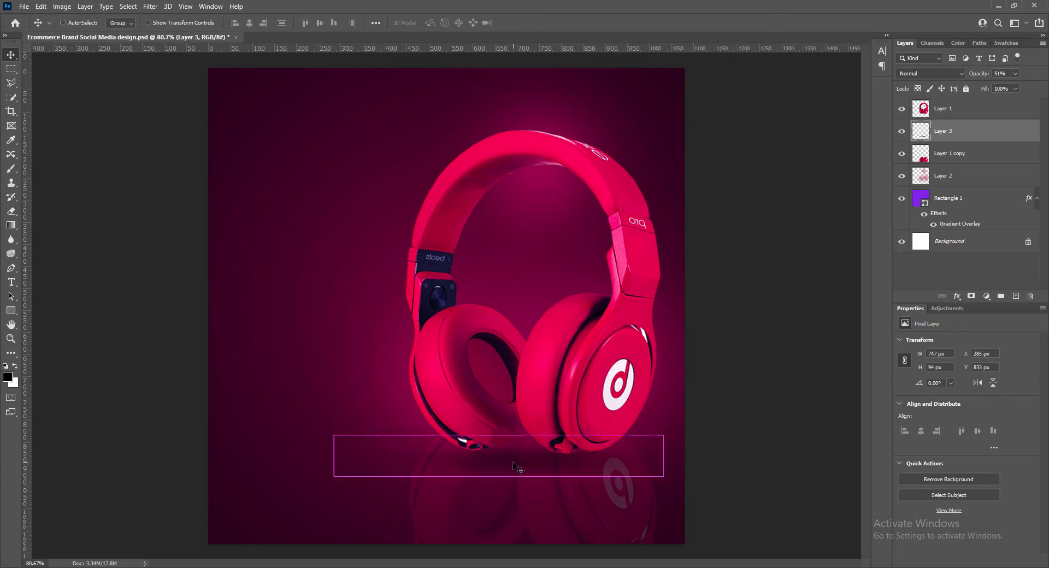
{"action": "left_click_drag", "start_coordinate": [334, 456], "coordinate": [331, 456]}
{"action": "left_click_drag", "start_coordinate": [663, 455], "coordinate": [675, 456]}
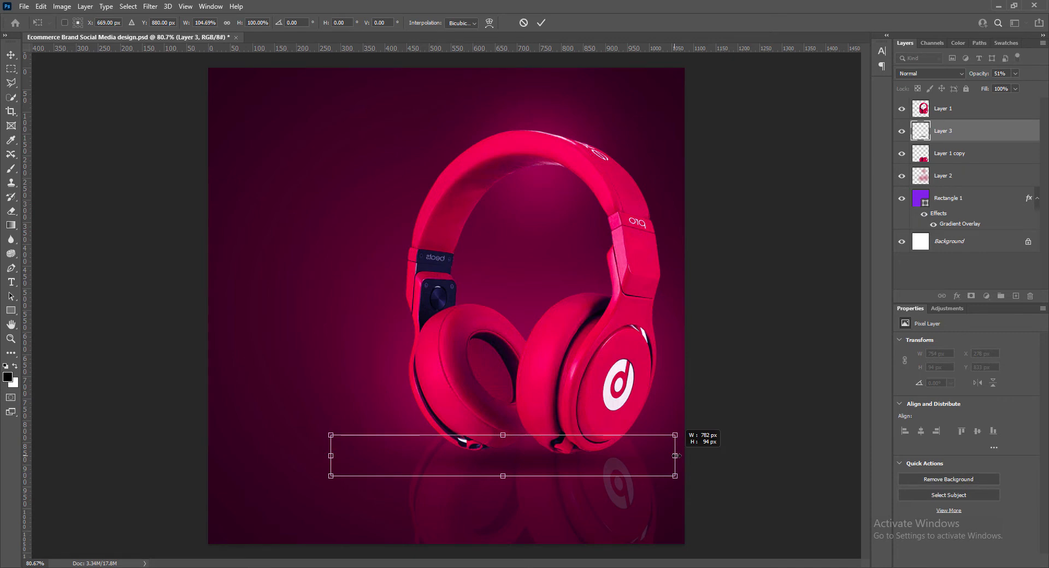
{"action": "left_click", "coordinate": [541, 23]}
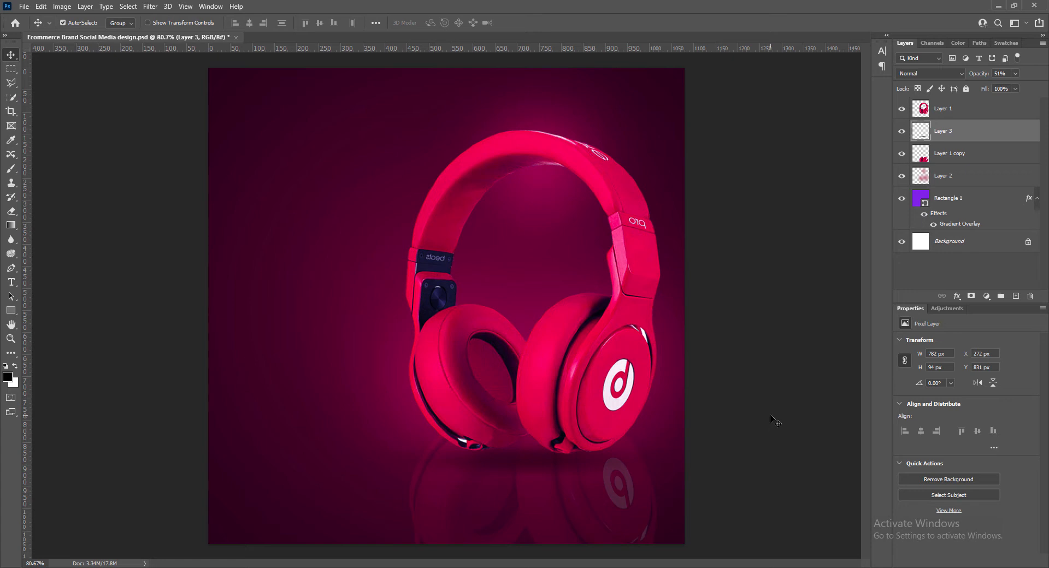
{"action": "left_click", "coordinate": [548, 186]}
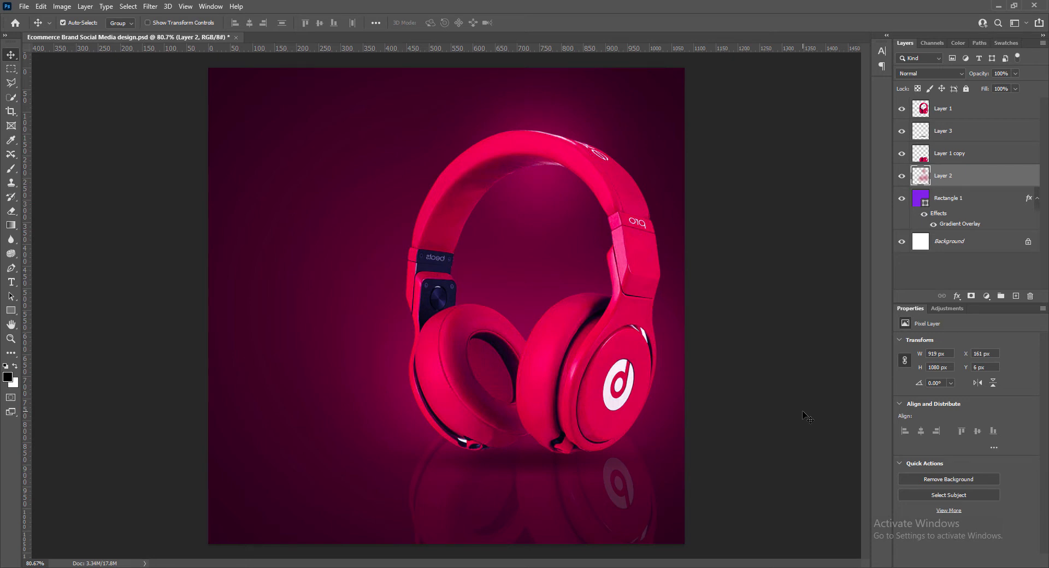
{"action": "key", "text": "ctrl+s"}
Add a three-line headline reading A3 SERIES, BRAND NEW, HEADPHONES in the empty area beside the headband
{"action": "key", "text": "ctrl+shift+alt+n"}
{"action": "left_click", "coordinate": [11, 282]}
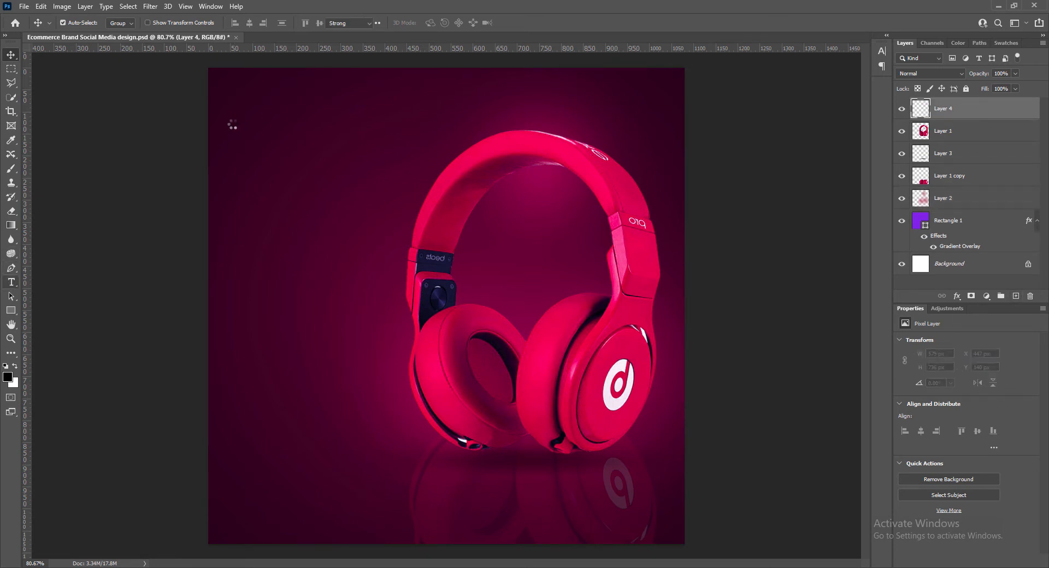
{"action": "left_click", "coordinate": [234, 123]}
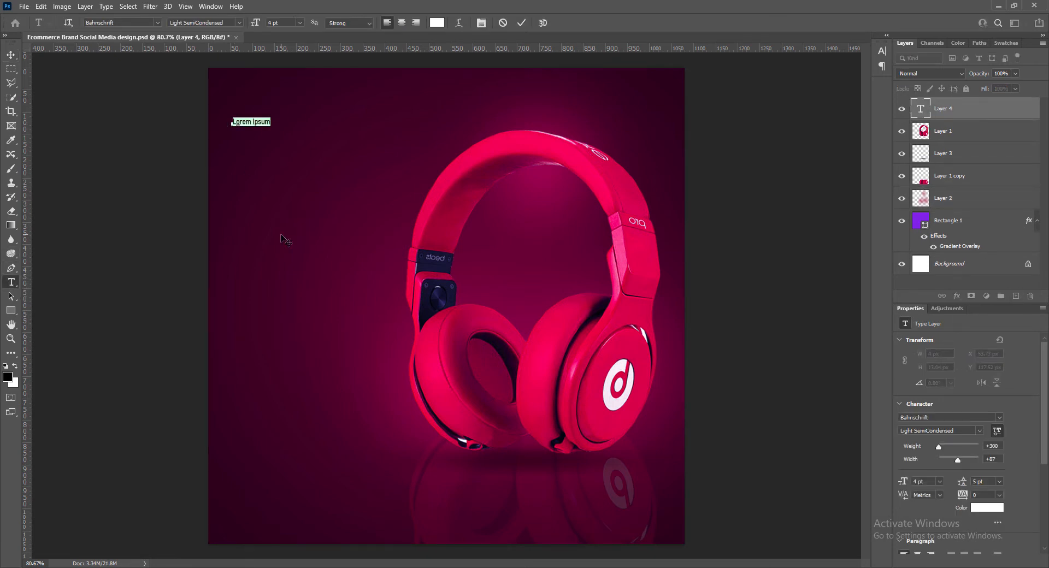
{"action": "type", "text": "A3 SERIES"}
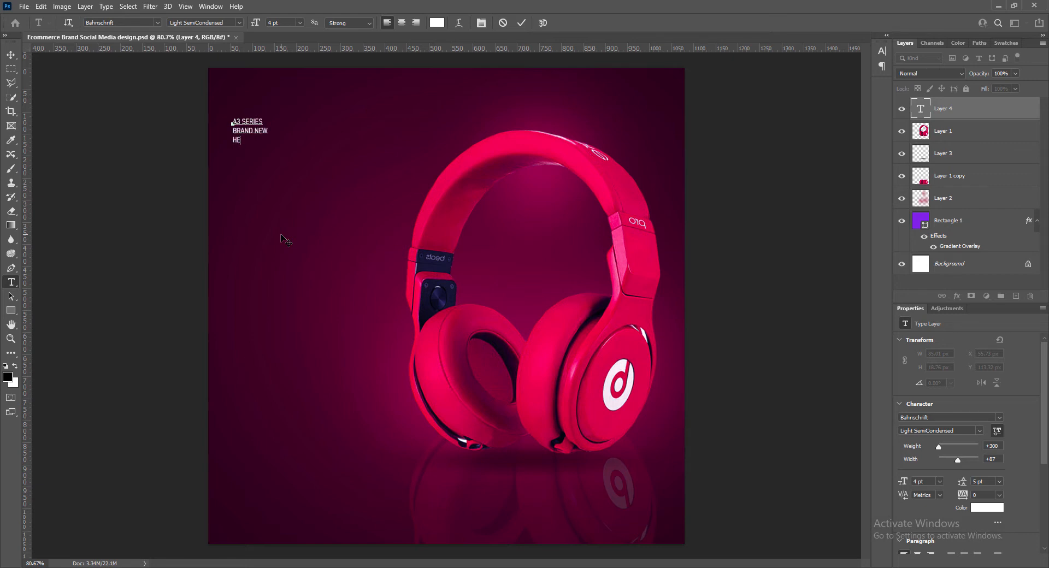
{"action": "type", "text": "DPHONES"}
Set the whole headline's font size to 18 pt and its leading to 24 pt
{"action": "left_click_drag", "start_coordinate": [234, 120], "coordinate": [282, 145]}
{"action": "left_click", "coordinate": [299, 22]}
{"action": "left_click", "coordinate": [284, 111]}
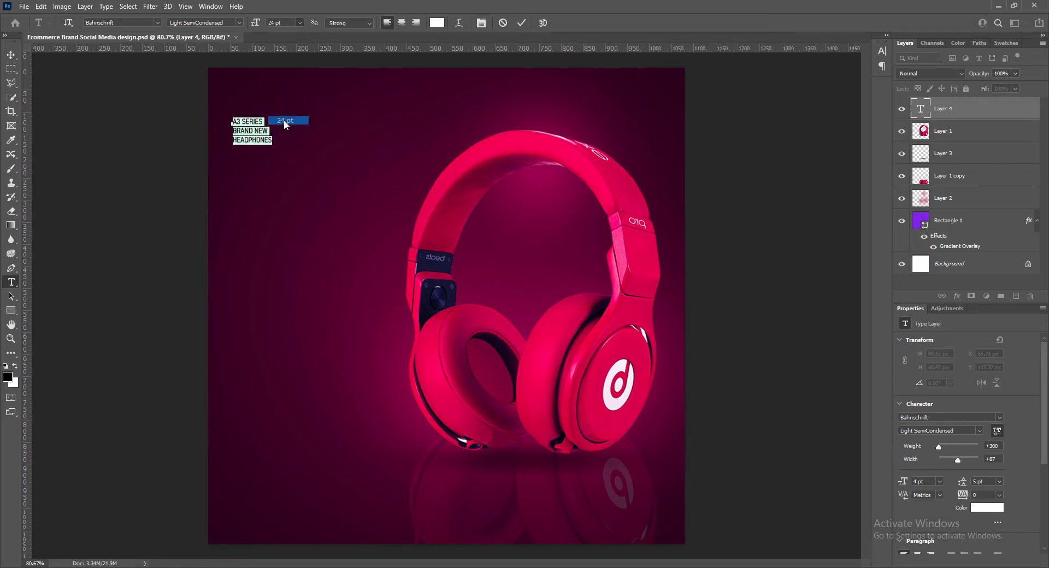
{"action": "left_click", "coordinate": [300, 22]}
{"action": "left_click", "coordinate": [284, 102]}
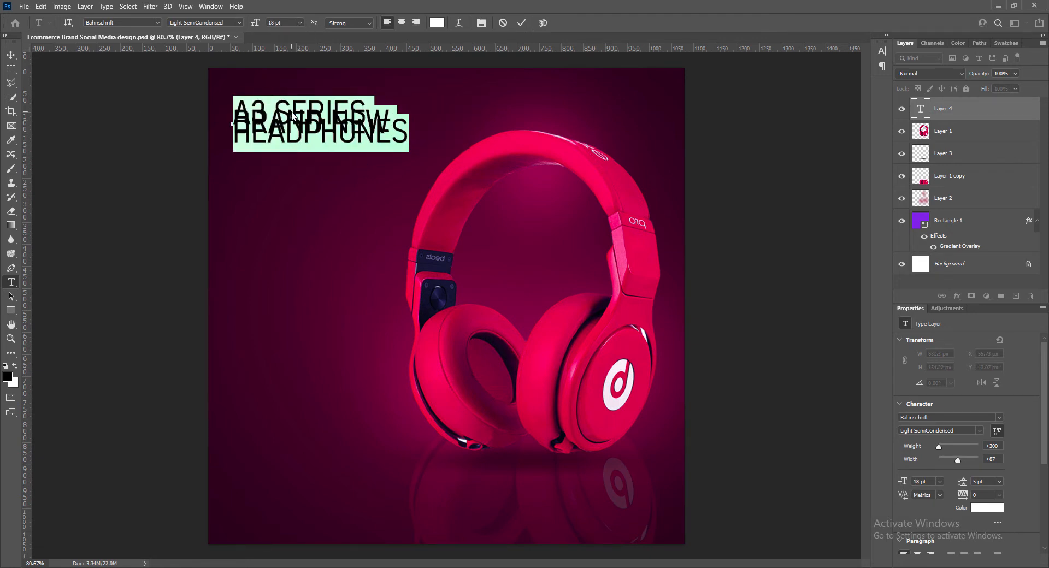
{"action": "left_click", "coordinate": [886, 36]}
{"action": "left_click", "coordinate": [885, 73]}
{"action": "left_click", "coordinate": [869, 158]}
Format the A3 SERIES line in Barlow Condensed Medium Italic at 12 pt
{"action": "left_click", "coordinate": [157, 22]}
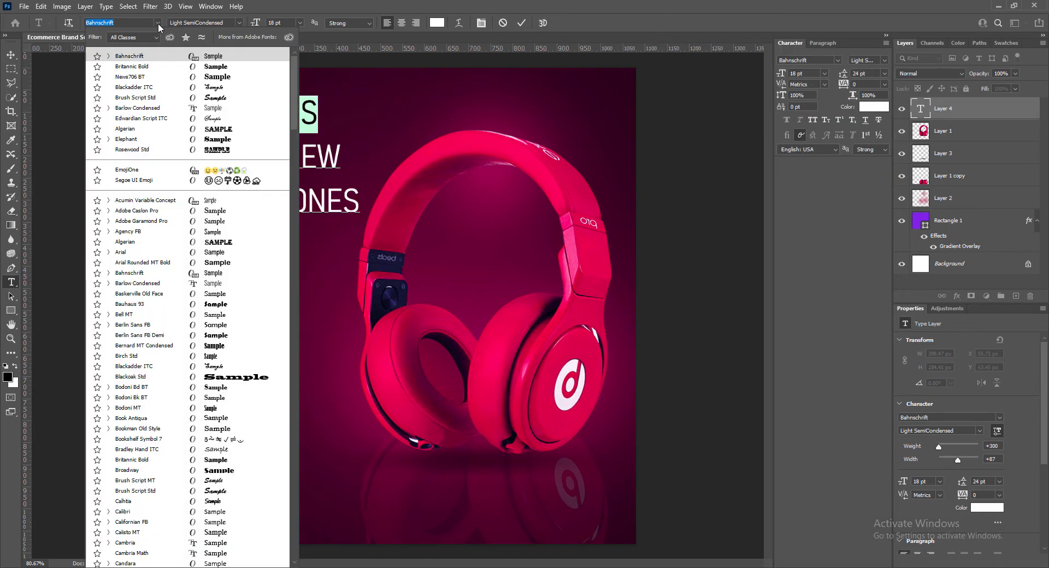
{"action": "left_click", "coordinate": [138, 108]}
{"action": "left_click", "coordinate": [239, 22]}
{"action": "left_click", "coordinate": [205, 96]}
{"action": "left_click", "coordinate": [299, 22]}
{"action": "left_click", "coordinate": [281, 84]}
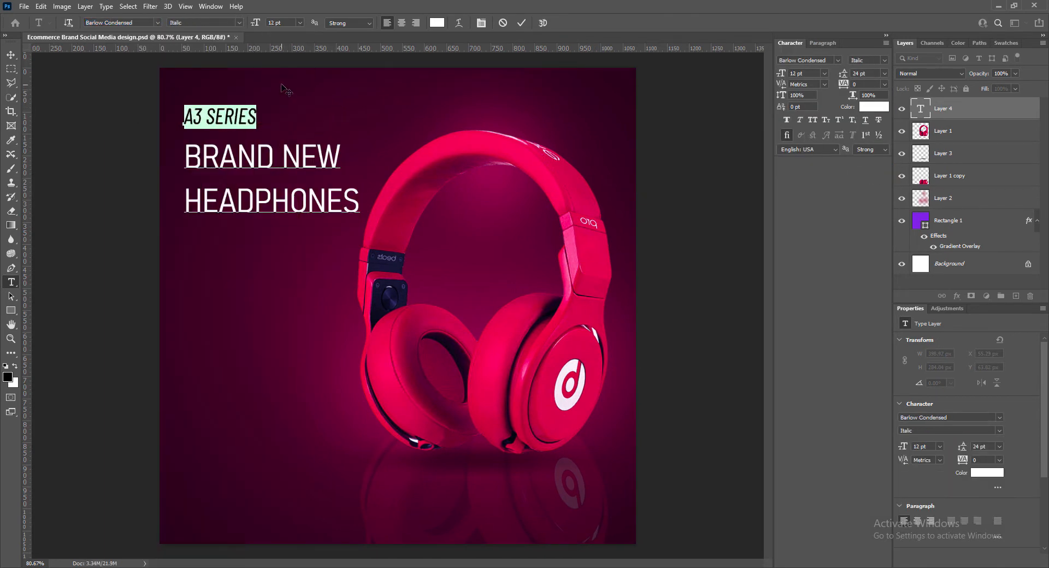
{"action": "left_click", "coordinate": [240, 23]}
{"action": "left_click", "coordinate": [195, 115]}
Format BRAND NEW and HEADPHONES in Barlow Condensed ExtraBold Italic and reduce BRAND NEW to 14 pt
{"action": "left_click_drag", "start_coordinate": [186, 152], "coordinate": [361, 203]}
{"action": "left_click", "coordinate": [157, 23]}
{"action": "left_click", "coordinate": [131, 56]}
{"action": "left_click", "coordinate": [240, 22]}
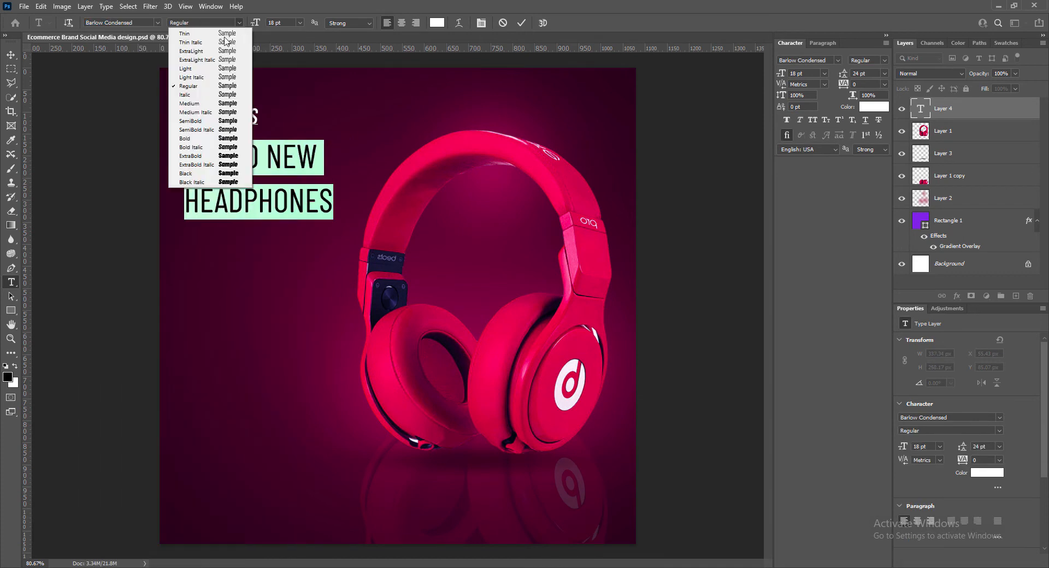
{"action": "left_click", "coordinate": [202, 165]}
{"action": "left_click", "coordinate": [324, 150]}
{"action": "left_click_drag", "start_coordinate": [325, 151], "coordinate": [185, 157]}
{"action": "left_click", "coordinate": [300, 22]}
{"action": "left_click", "coordinate": [292, 97]}
Try HEADPHONES at 21 pt and BRAND NEW at 16 pt
{"action": "left_click_drag", "start_coordinate": [187, 198], "coordinate": [338, 200]}
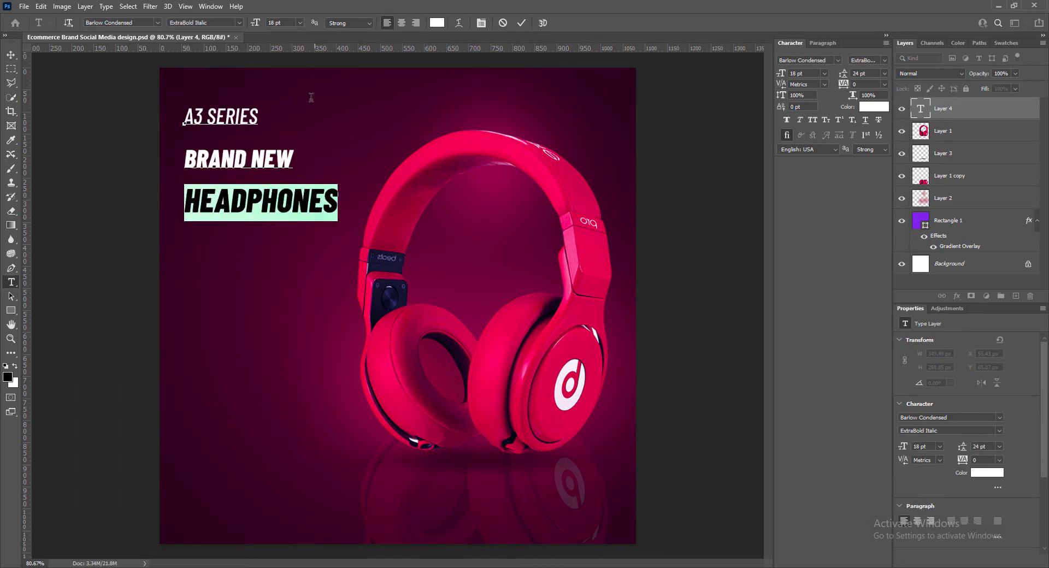
{"action": "left_click_drag", "start_coordinate": [284, 22], "coordinate": [228, 31]}
{"action": "left_click", "coordinate": [267, 162]}
{"action": "left_click_drag", "start_coordinate": [187, 200], "coordinate": [338, 200]}
{"action": "left_click", "coordinate": [285, 23]}
{"action": "left_click_drag", "start_coordinate": [286, 23], "coordinate": [245, 30]}
{"action": "type", "text": "21"}
{"action": "left_click_drag", "start_coordinate": [189, 160], "coordinate": [295, 159]}
{"action": "left_click", "coordinate": [300, 22]}
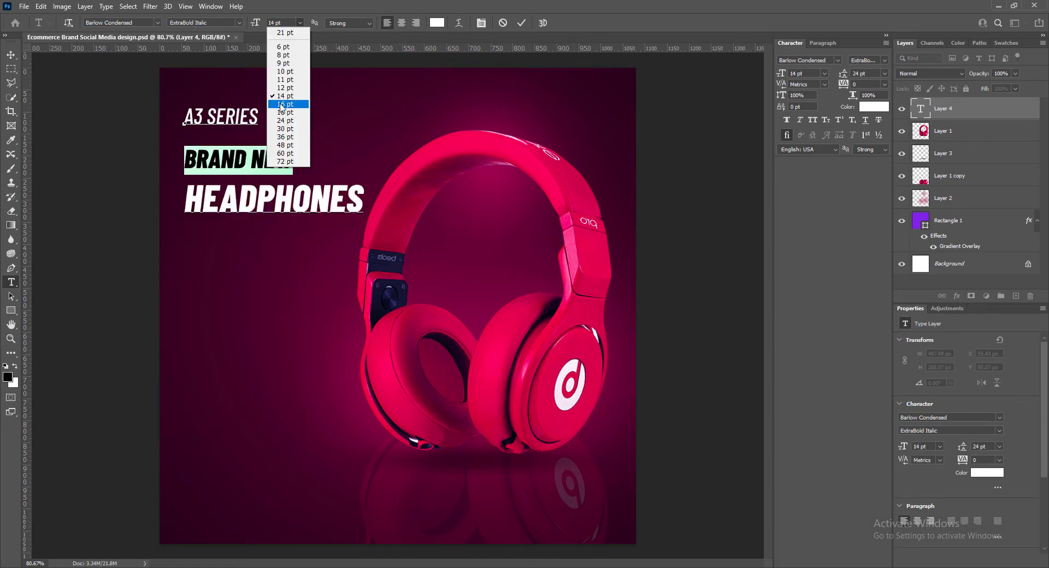
{"action": "left_click_drag", "start_coordinate": [285, 23], "coordinate": [244, 29]}
{"action": "type", "text": "16"}
Return HEADPHONES to 18 pt and BRAND NEW to 14 pt
{"action": "left_click_drag", "start_coordinate": [186, 159], "coordinate": [363, 200]}
{"action": "left_click_drag", "start_coordinate": [187, 200], "coordinate": [335, 193]}
{"action": "left_click", "coordinate": [300, 22]}
{"action": "left_click", "coordinate": [292, 113]}
{"action": "left_click_drag", "start_coordinate": [187, 159], "coordinate": [307, 159]}
{"action": "left_click", "coordinate": [300, 22]}
{"action": "left_click", "coordinate": [282, 97]}
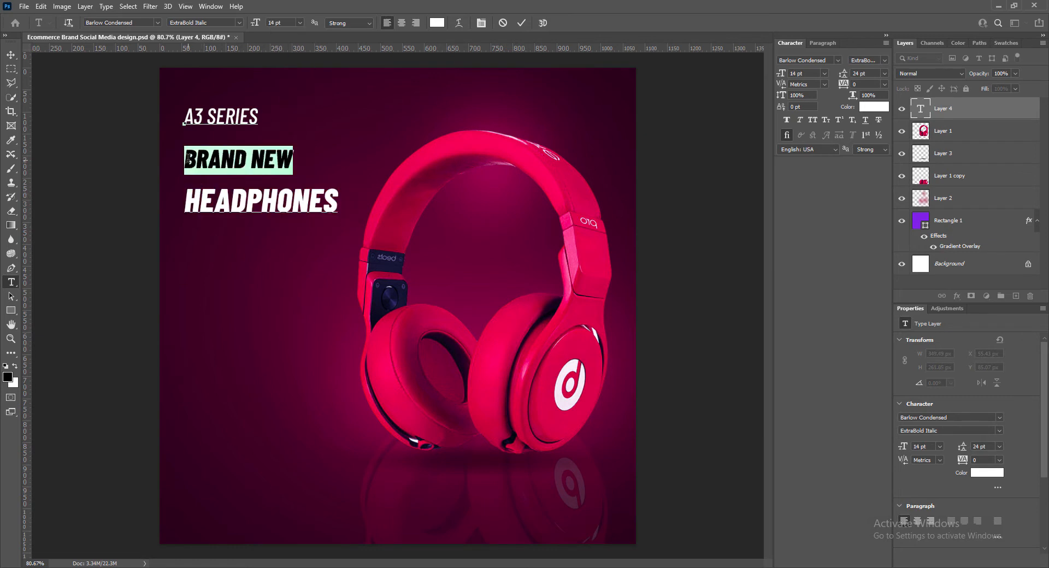
Tighten the leading of the BRAND NEW and HEADPHONES lines to 18 pt
{"action": "left_click_drag", "start_coordinate": [188, 158], "coordinate": [338, 201]}
{"action": "left_click", "coordinate": [885, 73]}
{"action": "left_click", "coordinate": [873, 164]}
{"action": "left_click", "coordinate": [872, 156]}
{"action": "left_click", "coordinate": [885, 73]}
{"action": "left_click", "coordinate": [868, 163]}
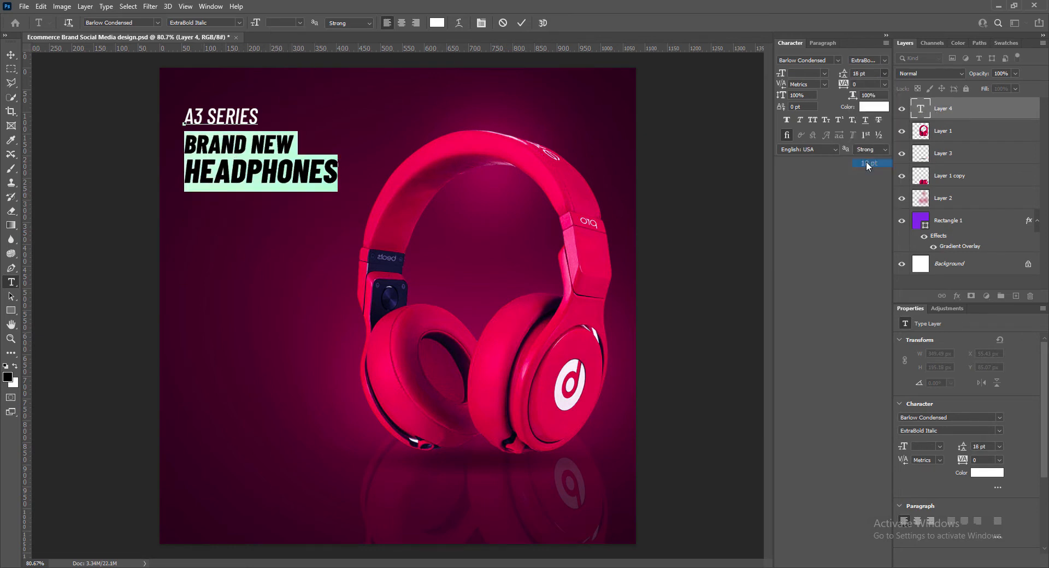
Set A3 SERIES to 10 pt with 9 pt leading, and the leading of the two lines beneath it to 16 pt
{"action": "left_click_drag", "start_coordinate": [187, 118], "coordinate": [259, 118]}
{"action": "left_click", "coordinate": [300, 23]}
{"action": "left_click", "coordinate": [286, 73]}
{"action": "left_click", "coordinate": [884, 73]}
{"action": "left_click", "coordinate": [868, 155]}
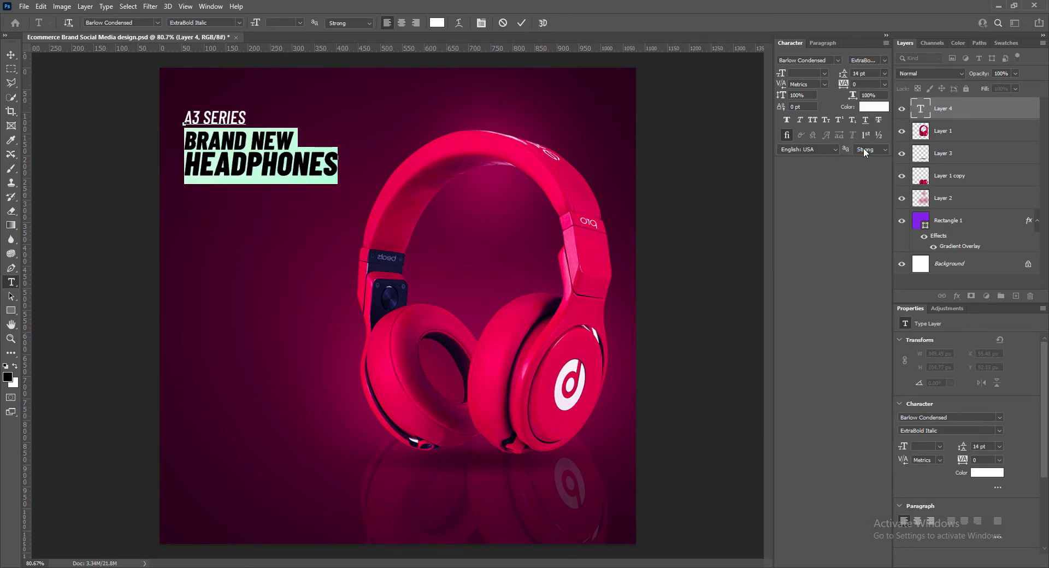
{"action": "left_click", "coordinate": [884, 73]}
{"action": "left_click", "coordinate": [868, 114]}
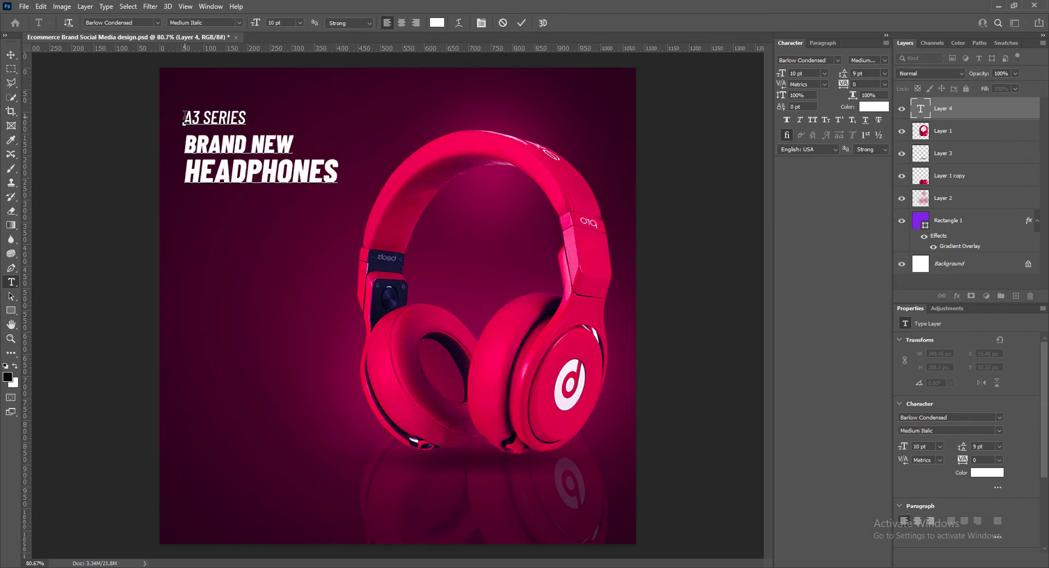
Try leadings of 14 pt and 12 pt on the A3 SERIES and BRAND NEW lines
{"action": "left_click_drag", "start_coordinate": [185, 116], "coordinate": [296, 145]}
{"action": "left_click", "coordinate": [885, 73]}
{"action": "left_click", "coordinate": [869, 146]}
{"action": "left_click", "coordinate": [885, 73]}
{"action": "left_click", "coordinate": [868, 138]}
Set the leading of all three headline lines to 16 pt
{"action": "left_click_drag", "start_coordinate": [185, 117], "coordinate": [339, 166]}
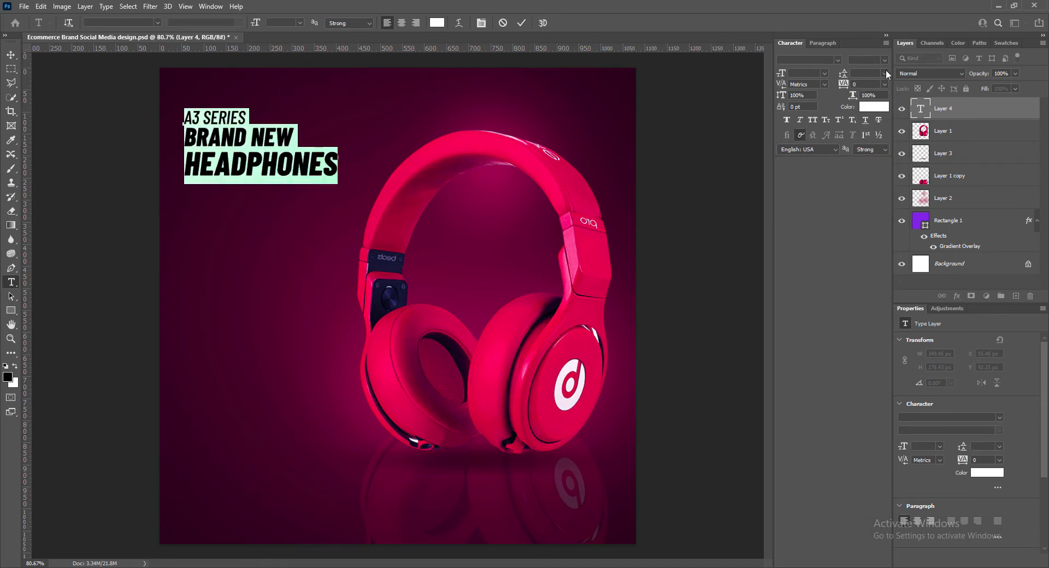
{"action": "left_click", "coordinate": [885, 73]}
{"action": "left_click", "coordinate": [865, 155]}
{"action": "left_click", "coordinate": [884, 73]}
{"action": "left_click", "coordinate": [869, 147]}
{"action": "left_click", "coordinate": [885, 74]}
{"action": "left_click", "coordinate": [869, 155]}
Enlarge HEADPHONES to 21 pt and set the leading of BRAND NEW and HEADPHONES to 16 pt
{"action": "left_click_drag", "start_coordinate": [186, 172], "coordinate": [339, 172]}
{"action": "left_click_drag", "start_coordinate": [283, 23], "coordinate": [243, 23]}
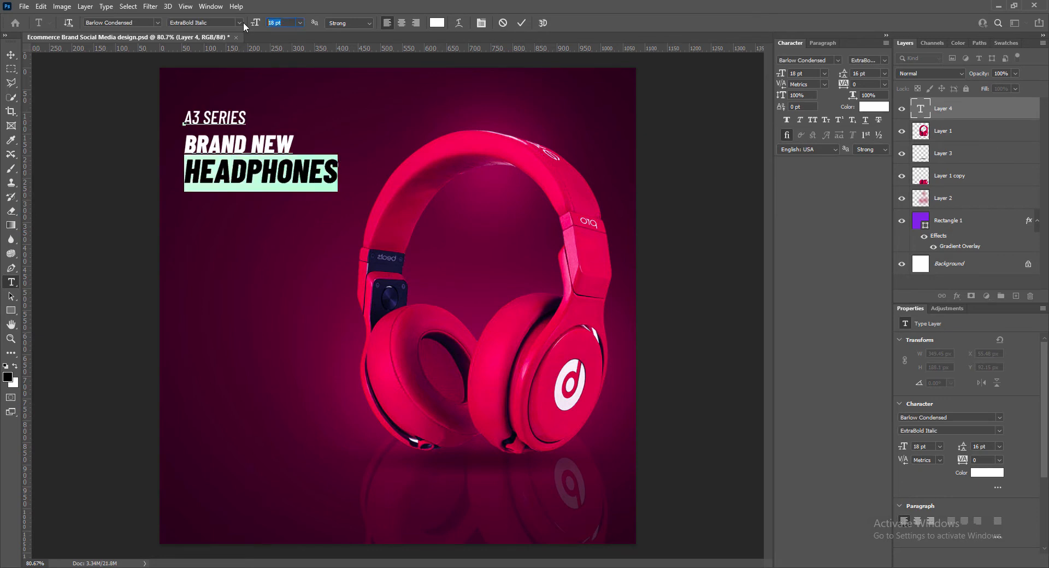
{"action": "type", "text": "21"}
{"action": "key", "text": "Return"}
{"action": "left_click_drag", "start_coordinate": [186, 143], "coordinate": [376, 175]}
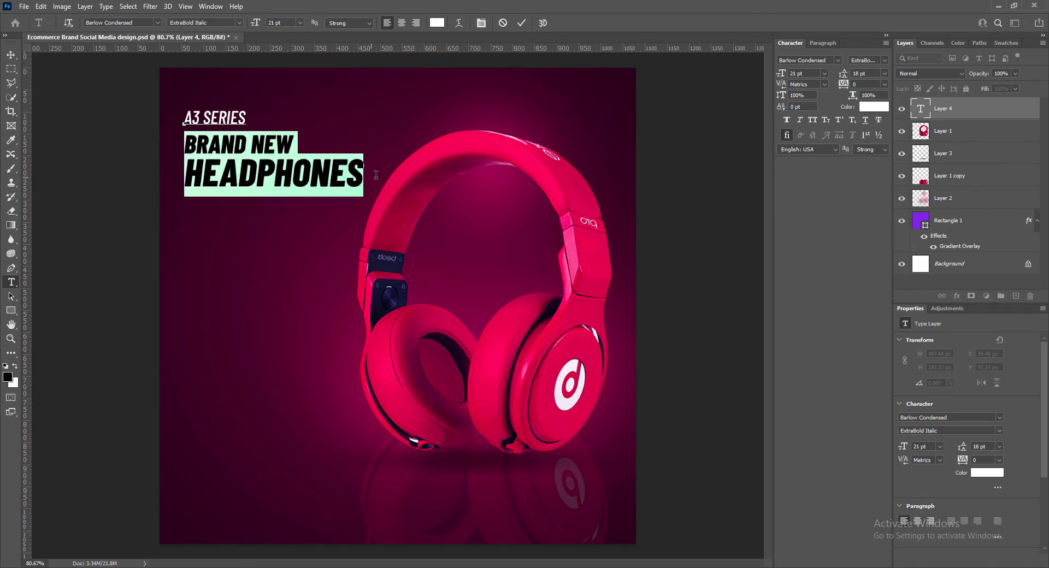
{"action": "left_click", "coordinate": [885, 73]}
{"action": "left_click", "coordinate": [869, 162]}
{"action": "left_click", "coordinate": [885, 73]}
{"action": "left_click", "coordinate": [877, 155]}
Try a tighter leading of 14 pt and 12 pt on A3 SERIES and BRAND NEW
{"action": "left_click_drag", "start_coordinate": [186, 118], "coordinate": [295, 145]}
{"action": "left_click", "coordinate": [885, 74]}
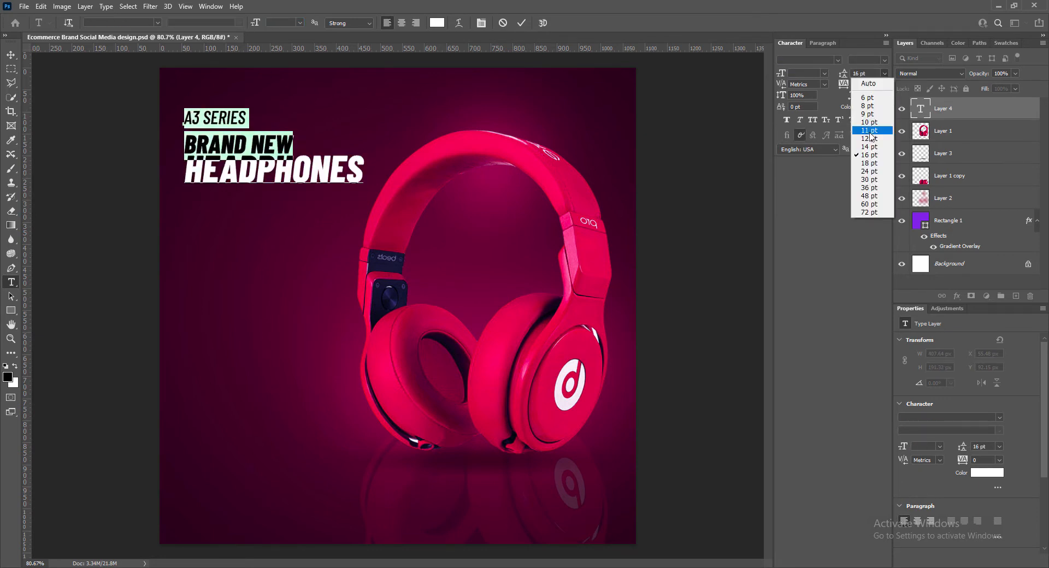
{"action": "left_click", "coordinate": [870, 146]}
{"action": "left_click", "coordinate": [885, 73]}
{"action": "left_click", "coordinate": [875, 139]}
Set the leading of HEADPHONES to 21 pt and of BRAND NEW to 16 pt
{"action": "left_click_drag", "start_coordinate": [186, 163], "coordinate": [362, 164]}
{"action": "left_click", "coordinate": [884, 74]}
{"action": "left_click", "coordinate": [868, 163]}
{"action": "left_click_drag", "start_coordinate": [185, 138], "coordinate": [293, 138]}
{"action": "left_click", "coordinate": [885, 73]}
{"action": "left_click", "coordinate": [866, 155]}
{"action": "left_click", "coordinate": [195, 146]}
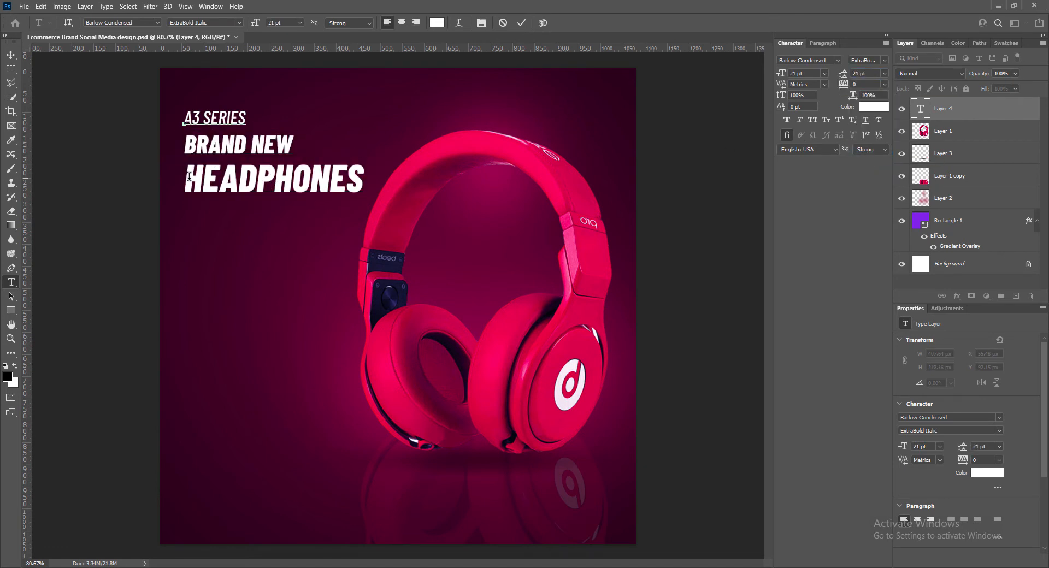
Try an 18 pt leading on HEADPHONES, and return it to 21 pt
{"action": "left_click_drag", "start_coordinate": [190, 176], "coordinate": [363, 177]}
{"action": "left_click", "coordinate": [884, 73]}
{"action": "left_click", "coordinate": [872, 166]}
{"action": "left_click", "coordinate": [284, 167]}
{"action": "left_click_drag", "start_coordinate": [188, 172], "coordinate": [363, 174]}
{"action": "left_click", "coordinate": [885, 73]}
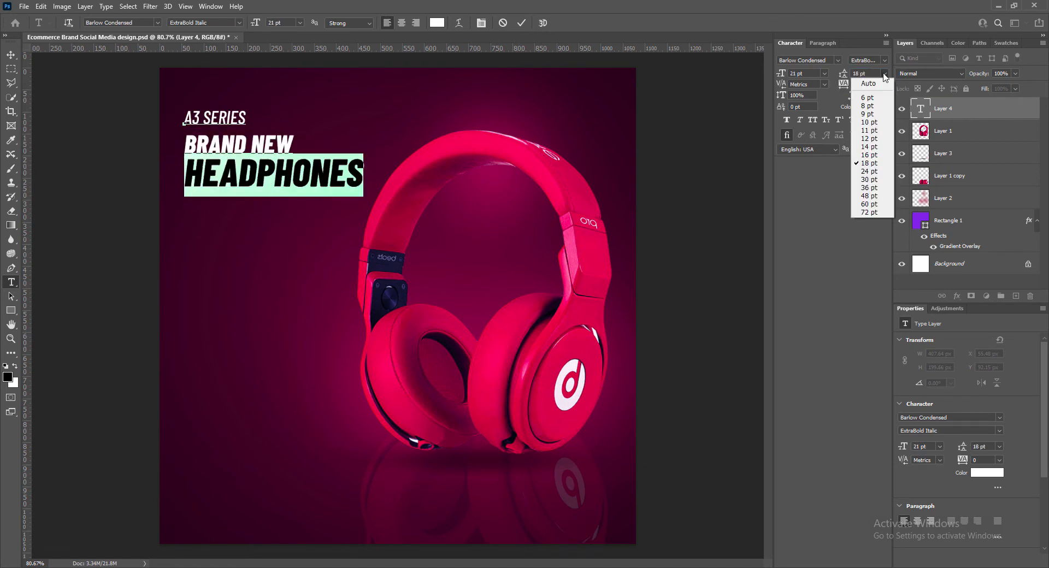
{"action": "left_click", "coordinate": [871, 173]}
Set the leading of BRAND NEW to 15 pt
{"action": "left_click", "coordinate": [188, 145]}
{"action": "left_click", "coordinate": [884, 74]}
{"action": "left_click", "coordinate": [869, 147]}
{"action": "mouse_move", "coordinate": [186, 145]}
{"action": "left_mouse_down"}
{"action": "mouse_move", "coordinate": [293, 146]}
{"action": "mouse_move", "coordinate": [186, 141]}
{"action": "left_mouse_up"}
{"action": "left_click", "coordinate": [521, 24]}
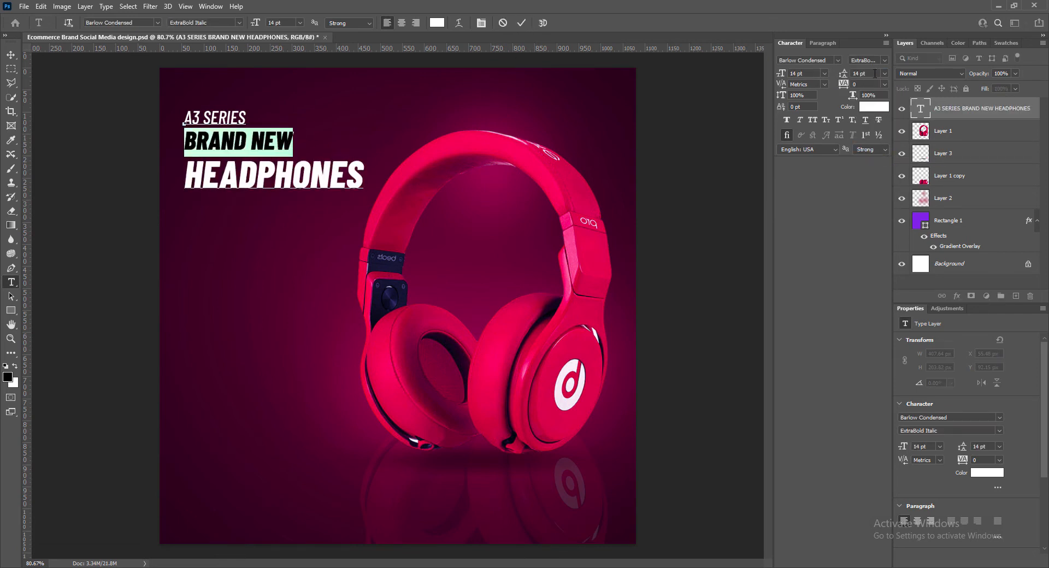
{"action": "left_click_drag", "start_coordinate": [860, 74], "coordinate": [833, 75]}
{"action": "type", "text": "15"}
{"action": "left_click", "coordinate": [284, 194]}
Reduce the A3 SERIES line to 9 pt and commit the text edits
{"action": "left_click_drag", "start_coordinate": [244, 118], "coordinate": [218, 143]}
{"action": "left_click", "coordinate": [300, 23]}
{"action": "left_click", "coordinate": [285, 55]}
{"action": "left_click", "coordinate": [521, 23]}
Move the headline up to X 38.51, Y 71.69 px and save the document
{"action": "key", "text": "v"}
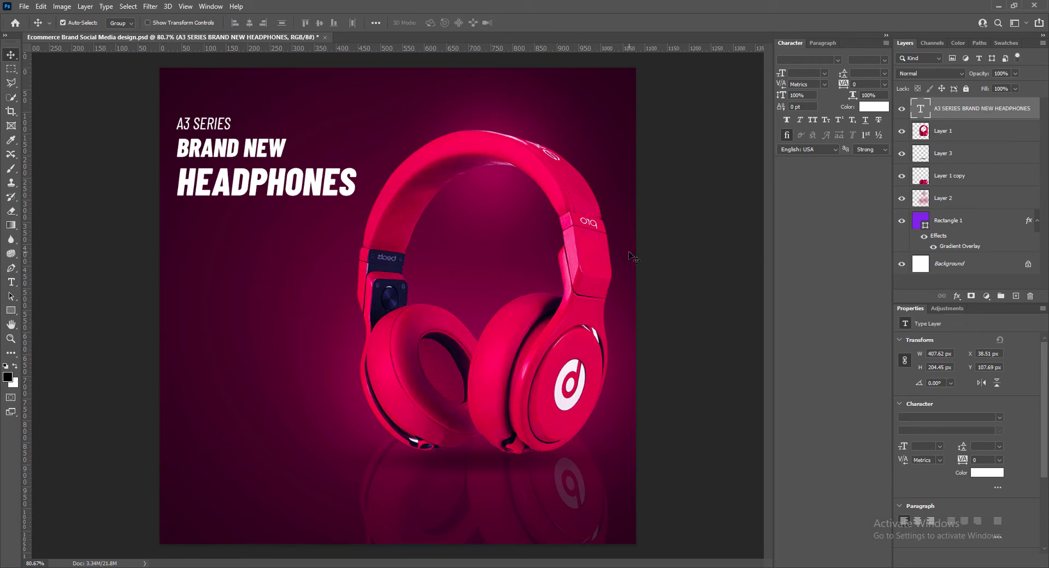
{"action": "left_click_drag", "start_coordinate": [245, 186], "coordinate": [246, 170]}
{"action": "key", "text": "ctrl+s"}
{"action": "left_click", "coordinate": [886, 36]}
Add a black Hard Light drop shadow to the headline with 6 px distance, 6% spread and 6 px size
{"action": "right_click", "coordinate": [919, 104]}
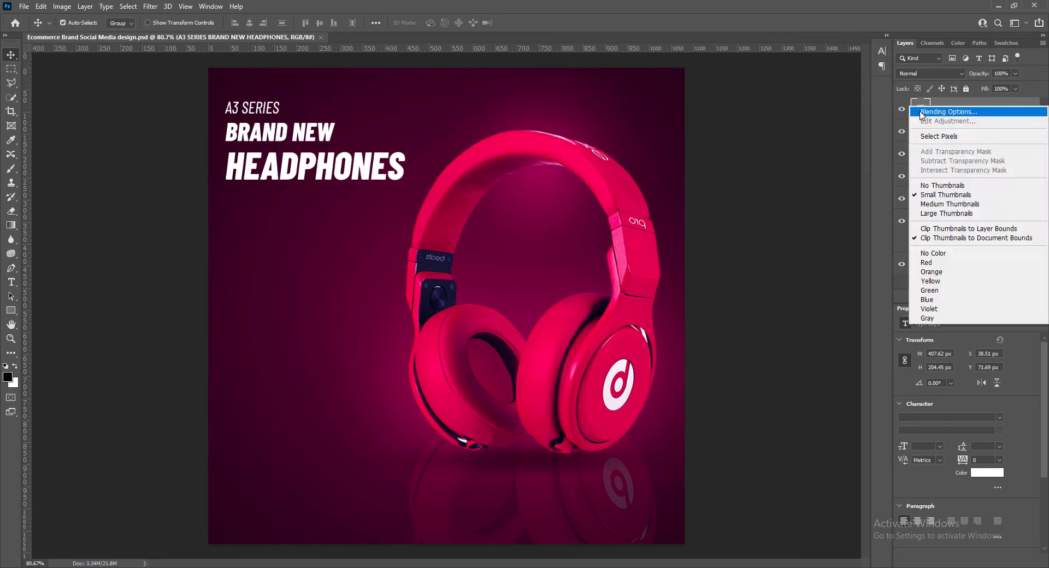
{"action": "left_click", "coordinate": [924, 113]}
{"action": "left_click", "coordinate": [542, 384]}
{"action": "left_click_drag", "start_coordinate": [769, 268], "coordinate": [742, 290]}
{"action": "type", "text": "66"}
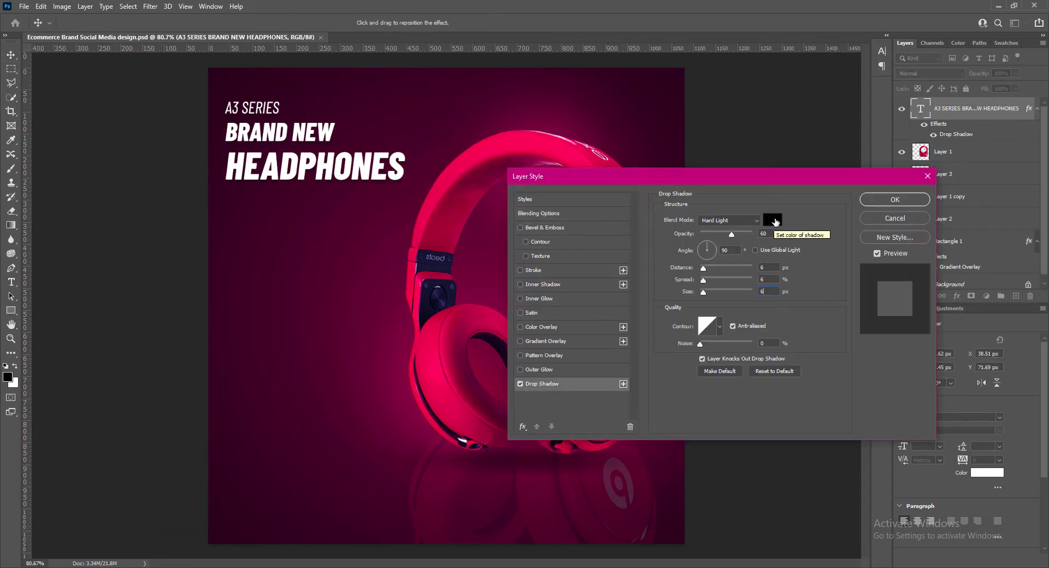
{"action": "left_click", "coordinate": [870, 202]}
Add a 6 px outside stroke in crimson #9b014b at 50% opacity to the headline
{"action": "right_click", "coordinate": [919, 107]}
{"action": "left_click", "coordinate": [926, 114]}
{"action": "left_click", "coordinate": [533, 270]}
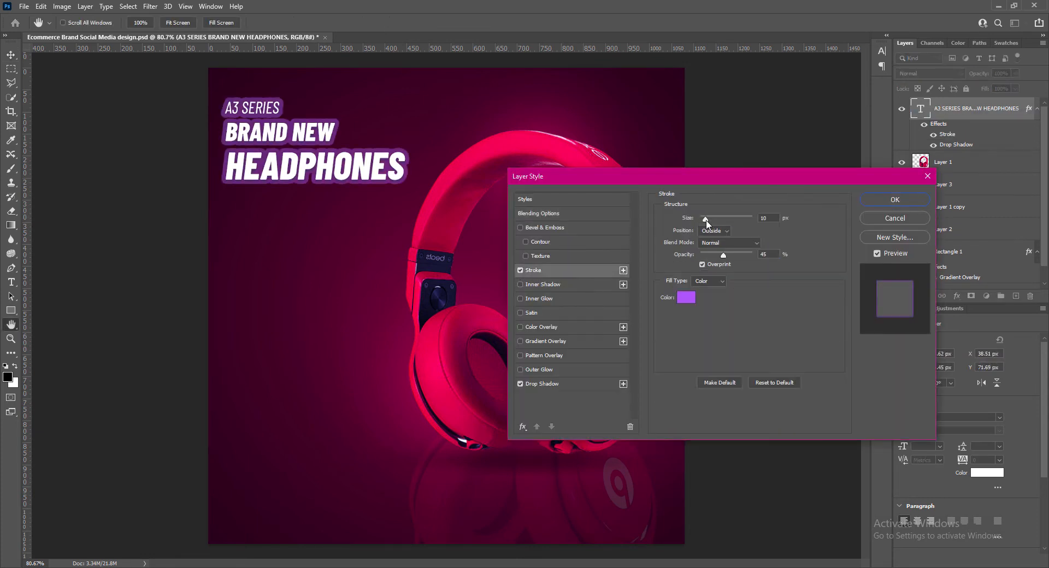
{"action": "left_click", "coordinate": [686, 297]}
{"action": "left_click", "coordinate": [395, 279]}
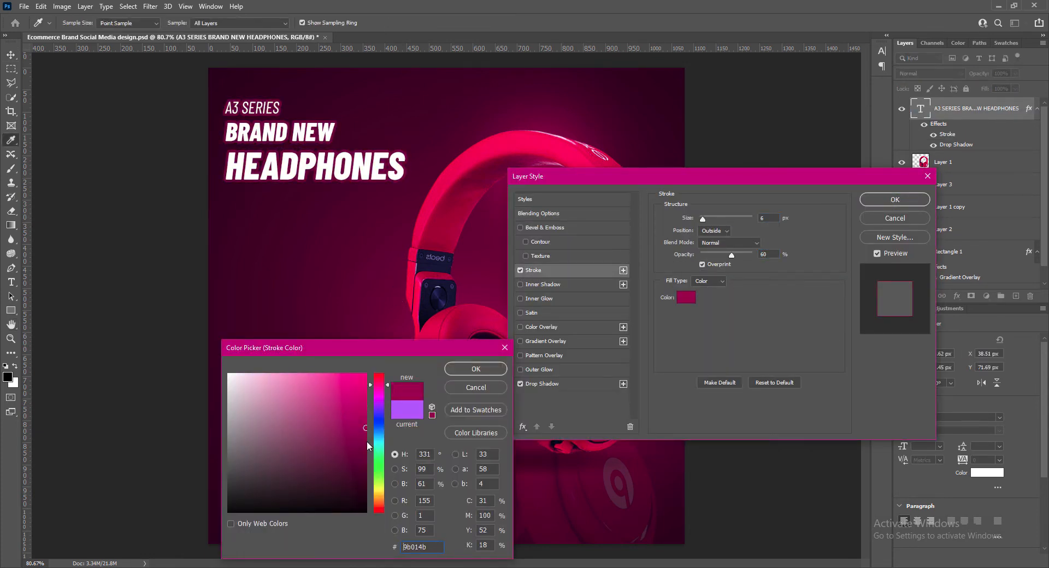
{"action": "key", "text": "Return"}
{"action": "left_click", "coordinate": [763, 255]}
{"action": "type", "text": "50"}
Add a dark crimson outer glow with a size of 33 px to the headline and apply the layer styles
{"action": "left_click", "coordinate": [539, 370]}
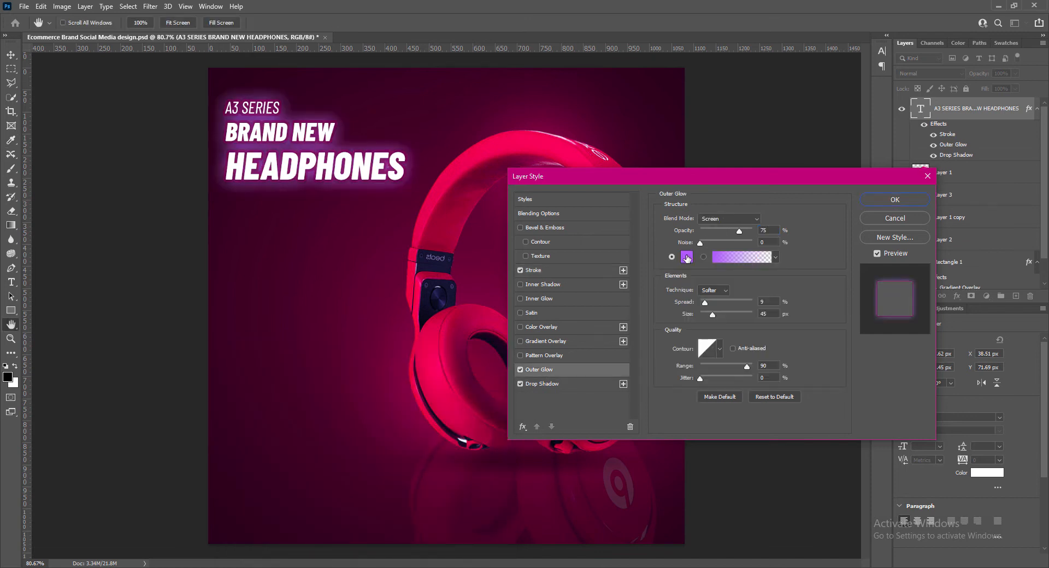
{"action": "left_click", "coordinate": [687, 257]}
{"action": "left_click", "coordinate": [396, 298]}
{"action": "left_click", "coordinate": [470, 372]}
{"action": "left_click_drag", "start_coordinate": [769, 313], "coordinate": [732, 313]}
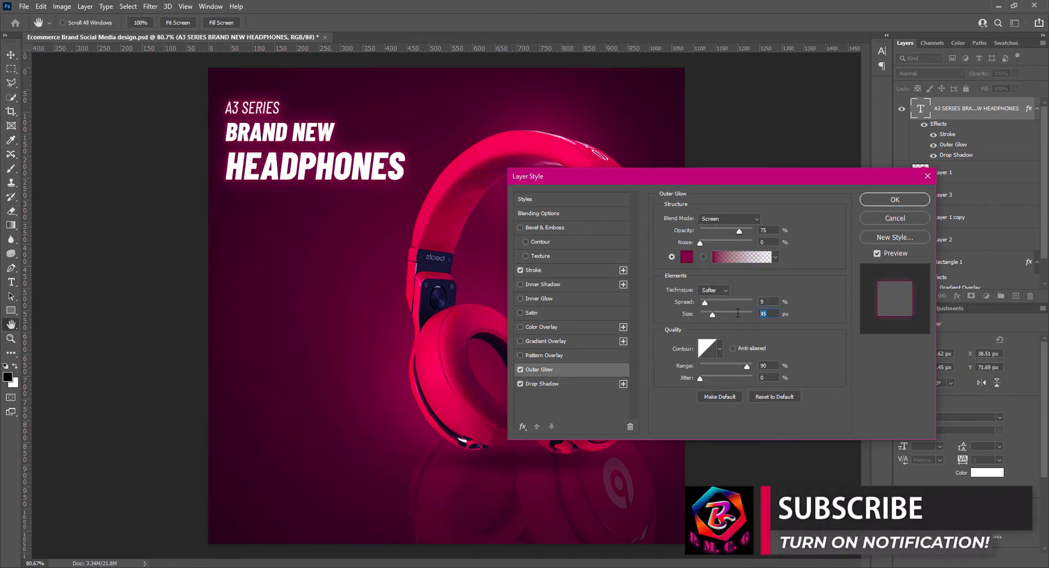
{"action": "type", "text": "33"}
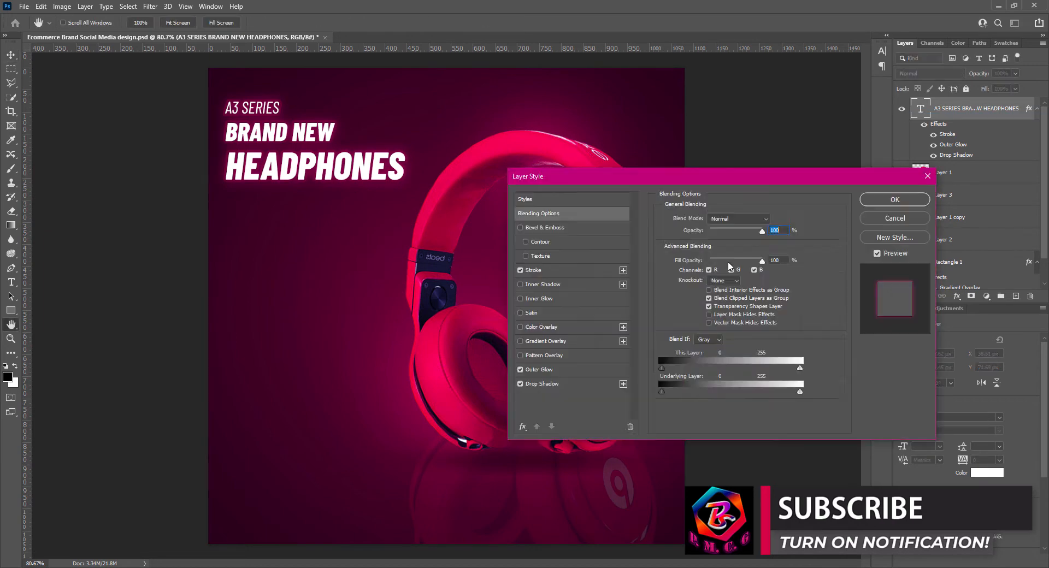
{"action": "left_click", "coordinate": [534, 270]}
{"action": "left_click", "coordinate": [686, 297]}
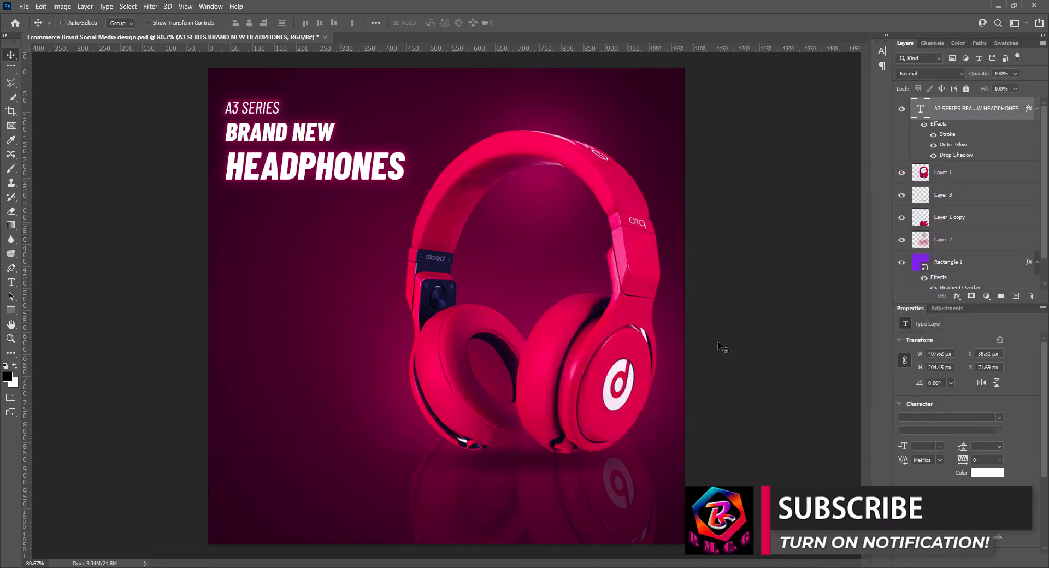
Add a Lorem ipsum paragraph text box about 374 × 180 px below the headline, set in 6 pt Barlow Condensed with 6 pt leading
{"action": "left_click", "coordinate": [233, 207]}
{"action": "left_click_drag", "start_coordinate": [225, 202], "coordinate": [391, 280]}
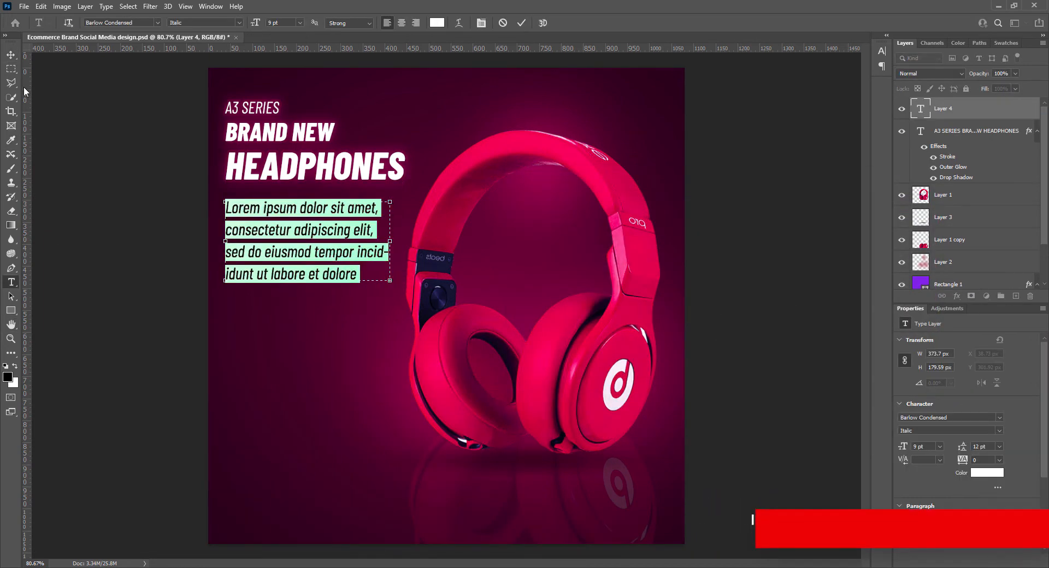
{"action": "left_click", "coordinate": [205, 22]}
{"action": "left_click", "coordinate": [197, 69]}
{"action": "left_click", "coordinate": [299, 23]}
{"action": "left_click", "coordinate": [280, 33]}
{"action": "left_click", "coordinate": [882, 51]}
{"action": "left_click", "coordinate": [885, 73]}
{"action": "left_click", "coordinate": [870, 93]}
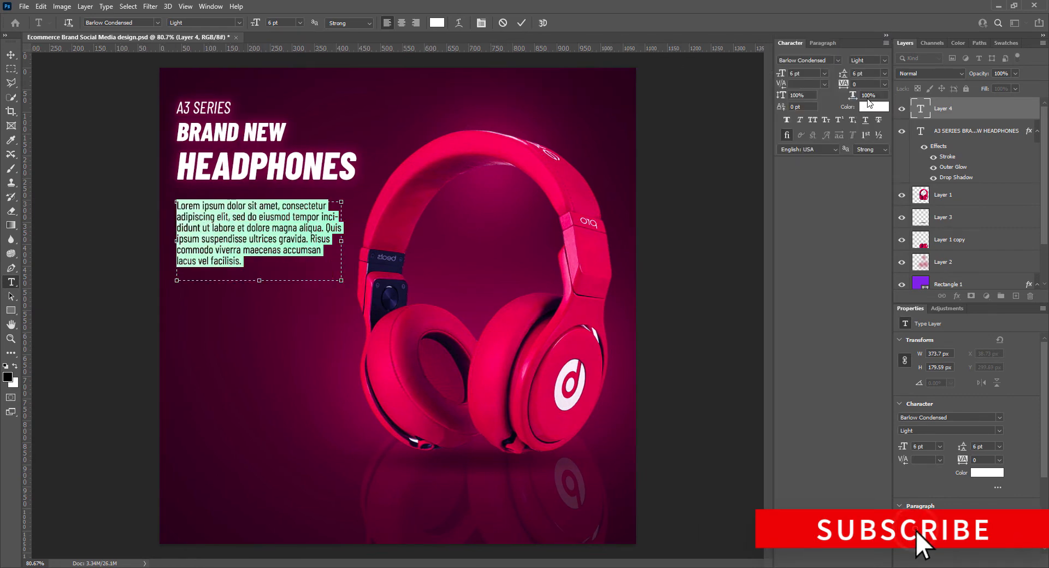
Change the description text to ExtraLight Italic and shrink its text box to about 345 × 102 px
{"action": "left_click", "coordinate": [238, 23]}
{"action": "left_click", "coordinate": [198, 62]}
{"action": "left_click_drag", "start_coordinate": [279, 239], "coordinate": [259, 249]}
{"action": "key", "text": "BackSpace"}
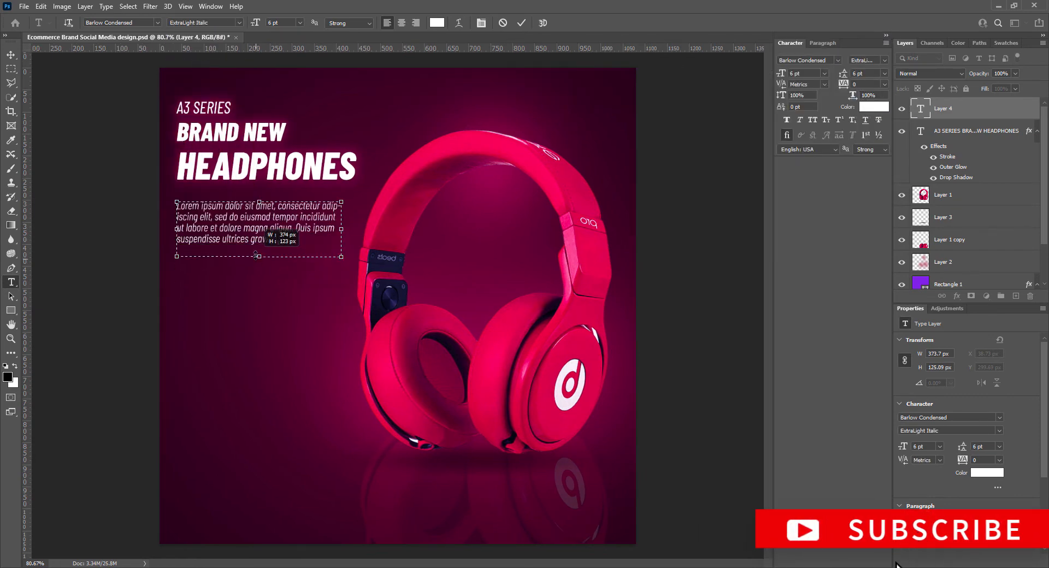
{"action": "mouse_move", "coordinate": [342, 225]}
{"action": "left_mouse_down"}
{"action": "mouse_move", "coordinate": [355, 227]}
{"action": "mouse_move", "coordinate": [343, 226]}
{"action": "left_mouse_up"}
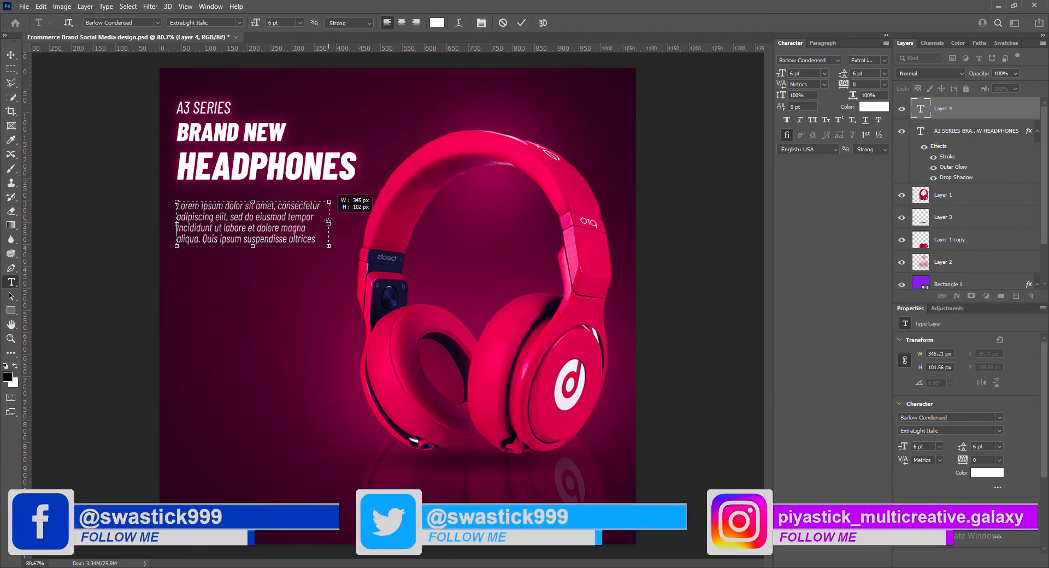
Reduce the description text to 5 pt and narrow its text box to about 320 px
{"action": "left_click", "coordinate": [224, 265]}
{"action": "left_click", "coordinate": [229, 230]}
{"action": "key", "text": "ctrl+a"}
{"action": "key", "text": "ctrl+shift+comma"}
{"action": "left_click_drag", "start_coordinate": [337, 224], "coordinate": [318, 225]}
Move the description text up to X 38.73, Y 280.32 px, closer beneath the headline
{"action": "left_click", "coordinate": [195, 208]}
{"action": "left_click", "coordinate": [11, 54]}
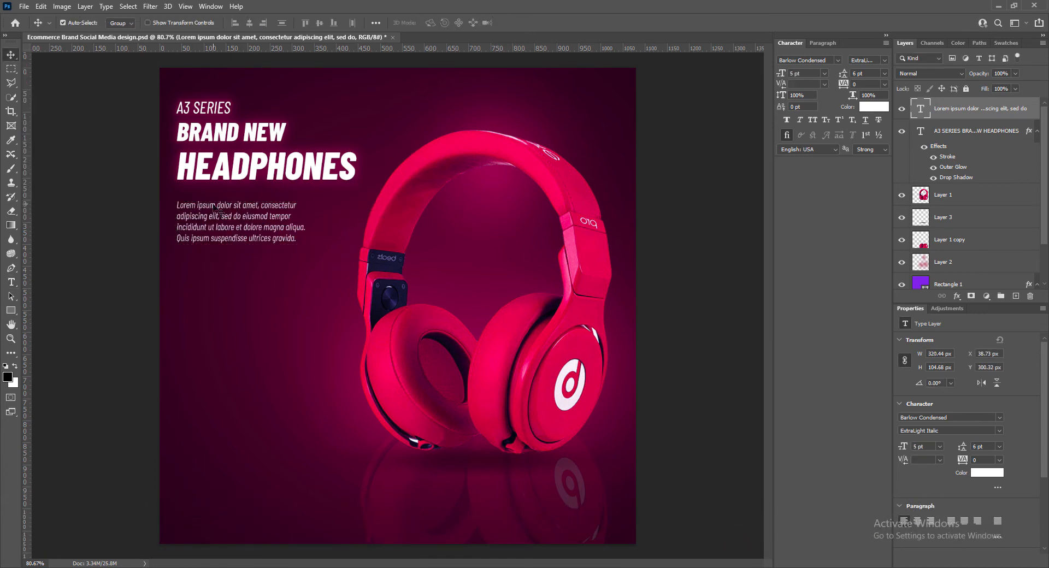
{"action": "left_click_drag", "start_coordinate": [210, 210], "coordinate": [205, 196]}
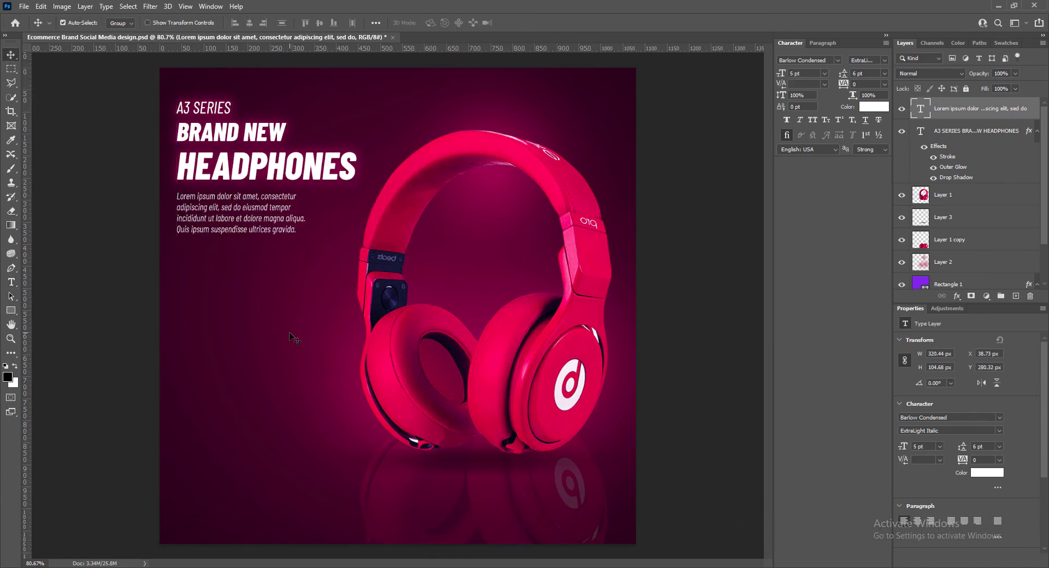
Move the headline and description layers together down by about 18 px
{"action": "left_click", "coordinate": [886, 36]}
{"action": "left_click", "coordinate": [976, 132]}
{"action": "left_click", "coordinate": [978, 109], "text": "shift"}
{"action": "key", "text": "Down"}
{"action": "key", "text": "Down"}
{"action": "key", "text": "Down"}
{"action": "key", "text": "Down"}
{"action": "key", "text": "Down"}
{"action": "key", "text": "Down"}
{"action": "key", "text": "Down"}
{"action": "key", "text": "Down"}
{"action": "key", "text": "Down"}
{"action": "key", "text": "Down"}
{"action": "key", "text": "Down"}
{"action": "key", "text": "Down"}
{"action": "key", "text": "Down"}
{"action": "key", "text": "Down"}
{"action": "key", "text": "Down"}
{"action": "key", "text": "Down"}
{"action": "key", "text": "Down"}
{"action": "key", "text": "Down"}
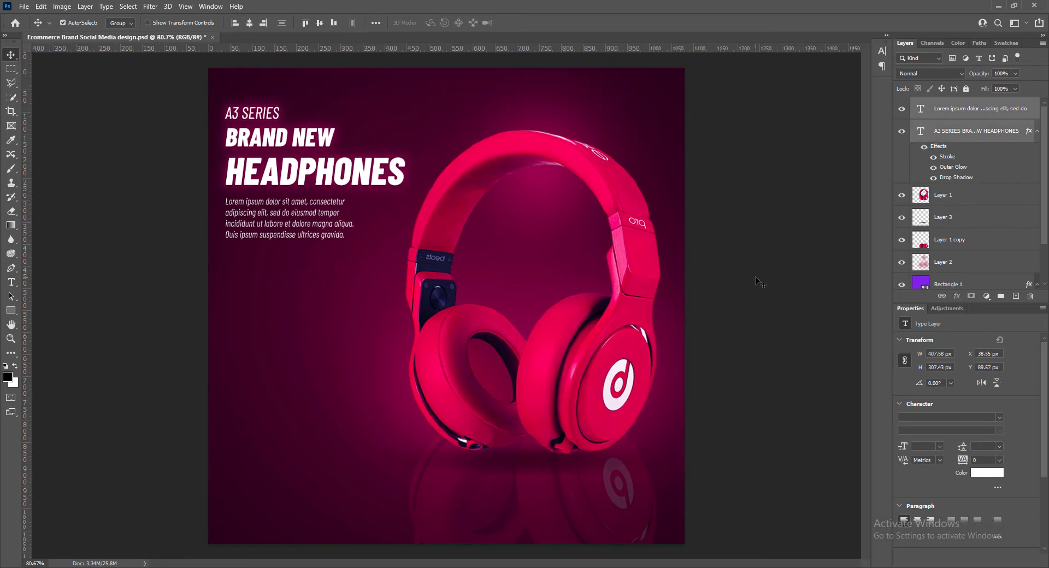
Draw a black 212 × 212 px circle at X 110, Y 592 px, below the description on a new layer
{"action": "key", "text": "ctrl+alt+shift+n"}
{"action": "right_click", "coordinate": [11, 311]}
{"action": "left_click", "coordinate": [44, 321]}
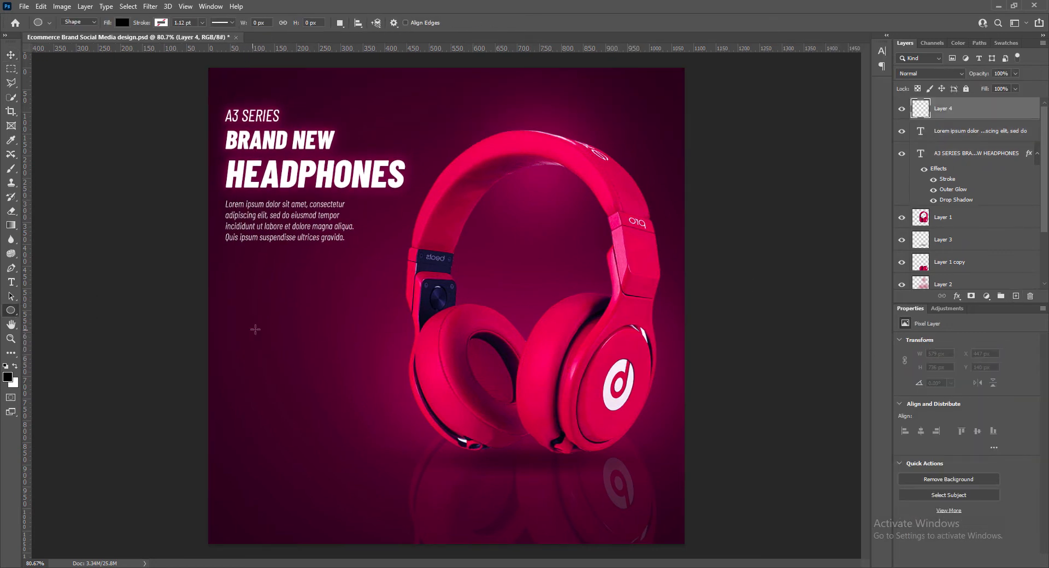
{"action": "left_click_drag", "start_coordinate": [257, 329], "coordinate": [350, 422]}
{"action": "left_click", "coordinate": [11, 55]}
Add a gradient overlay to the circle with the Reflected style and a 60° angle
{"action": "right_click", "coordinate": [909, 104]}
{"action": "left_click", "coordinate": [929, 108]}
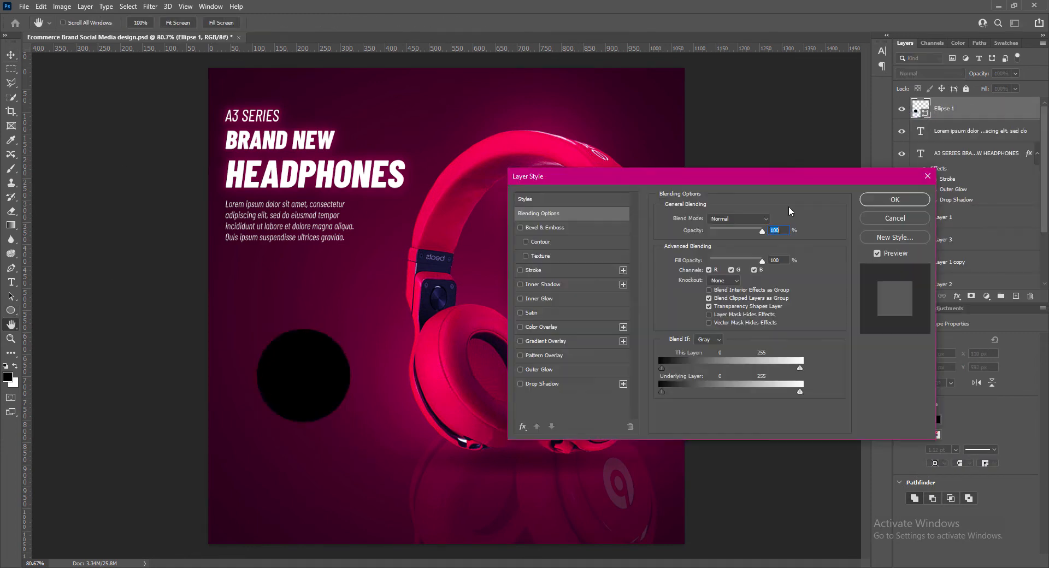
{"action": "left_click", "coordinate": [521, 341]}
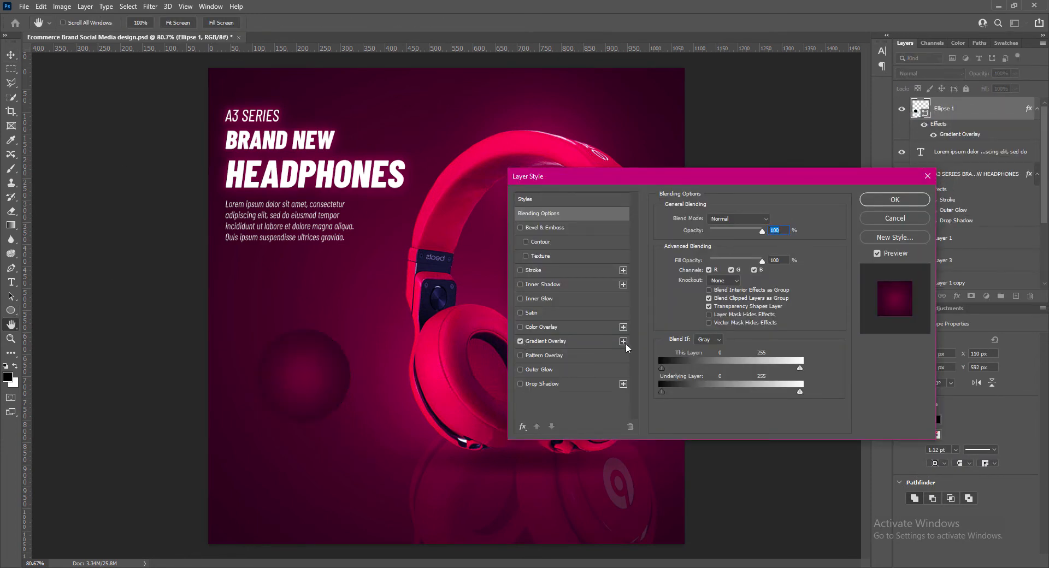
{"action": "left_click", "coordinate": [530, 345]}
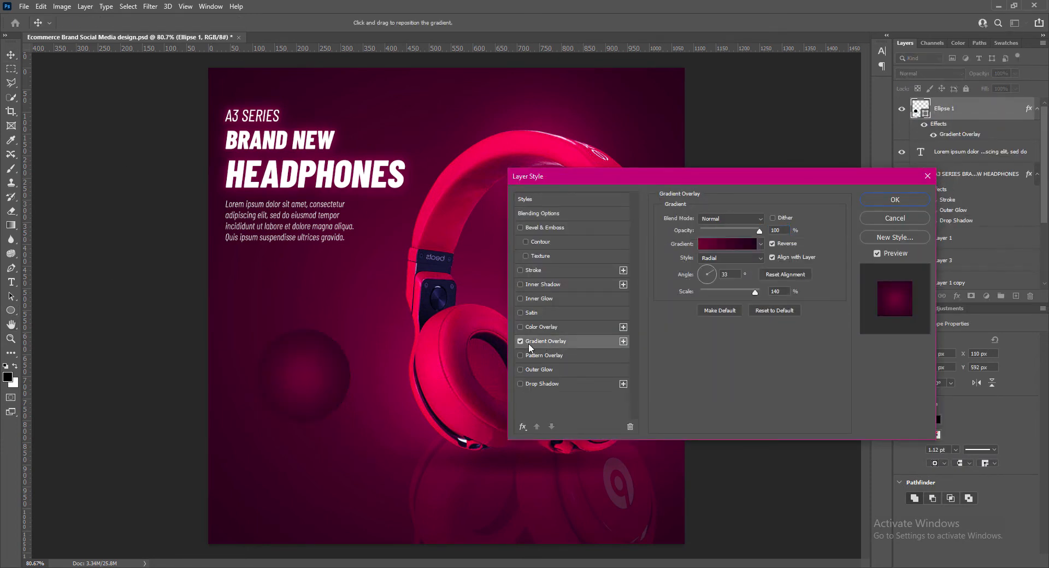
{"action": "left_click", "coordinate": [730, 258]}
{"action": "left_click", "coordinate": [723, 290]}
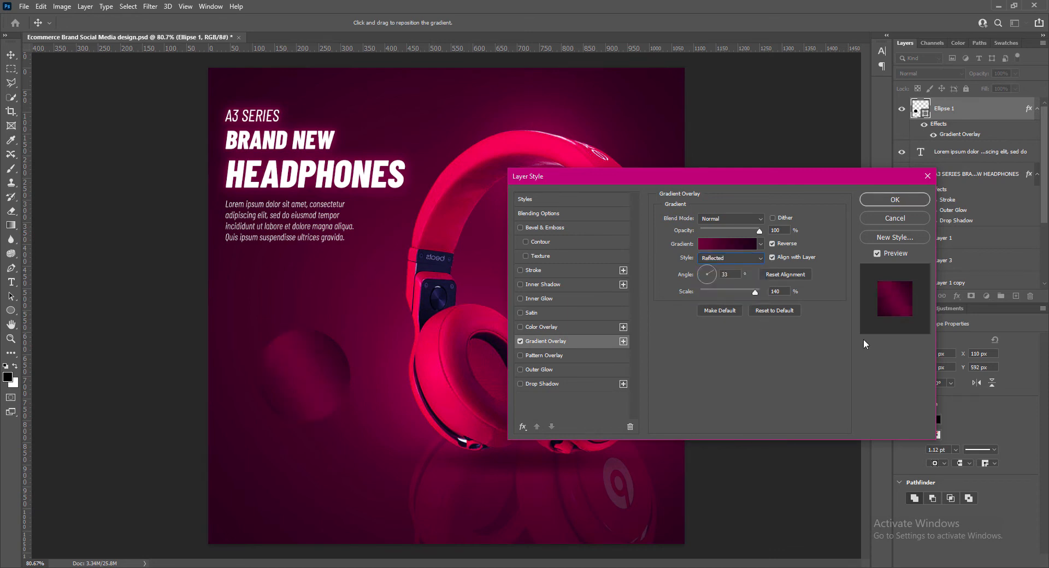
{"action": "left_click_drag", "start_coordinate": [733, 275], "coordinate": [719, 273]}
{"action": "type", "text": "51"}
{"action": "type", "text": "60"}
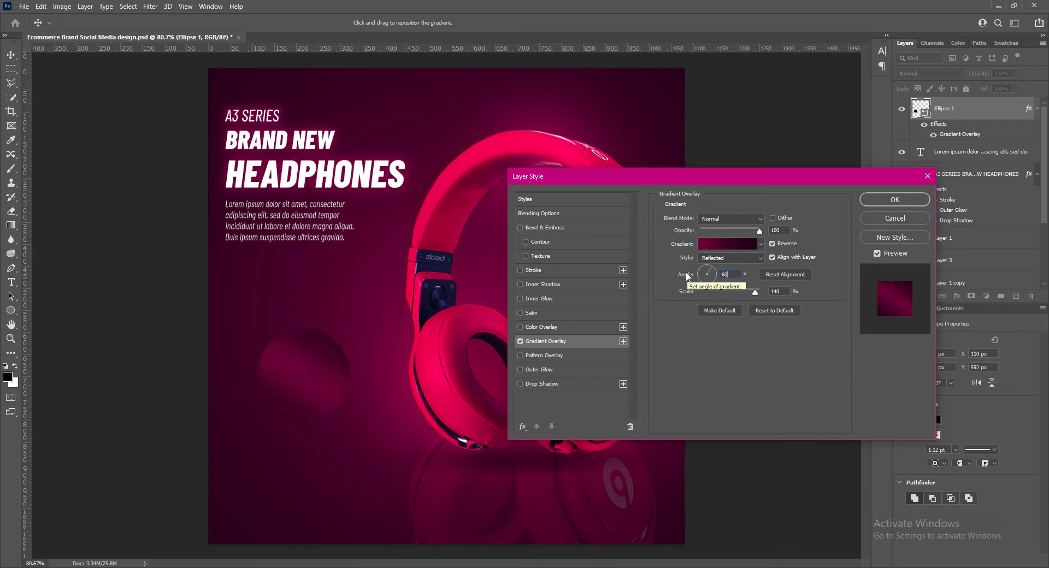
Adjust the colour stops of the overlay's gradient, apply the layer style and save the document
{"action": "left_click", "coordinate": [732, 244]}
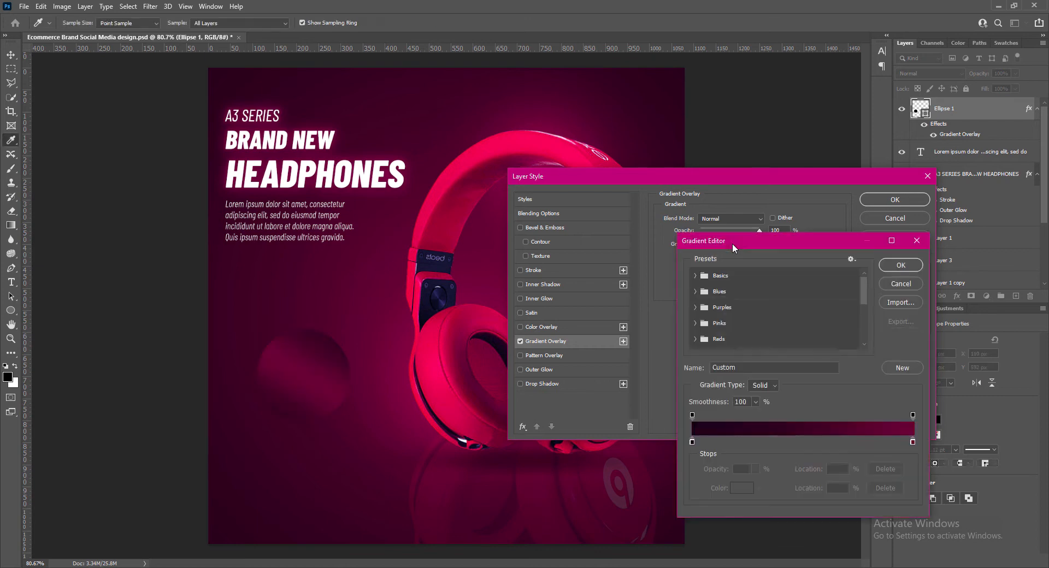
{"action": "left_click", "coordinate": [913, 442]}
{"action": "left_click", "coordinate": [825, 438]}
{"action": "left_click_drag", "start_coordinate": [825, 438], "coordinate": [816, 437]}
{"action": "left_click", "coordinate": [901, 265]}
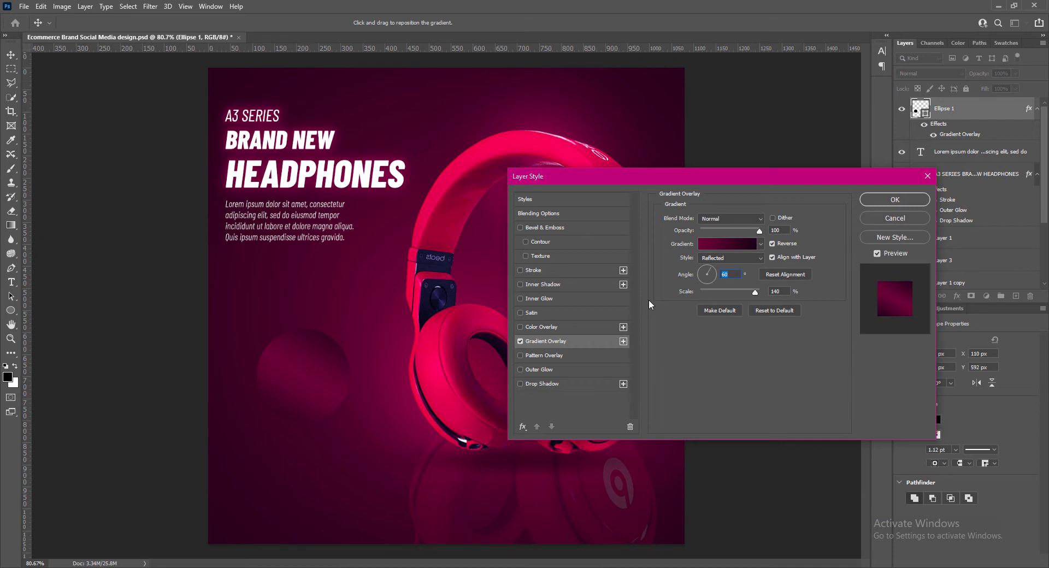
{"action": "left_click", "coordinate": [890, 202]}
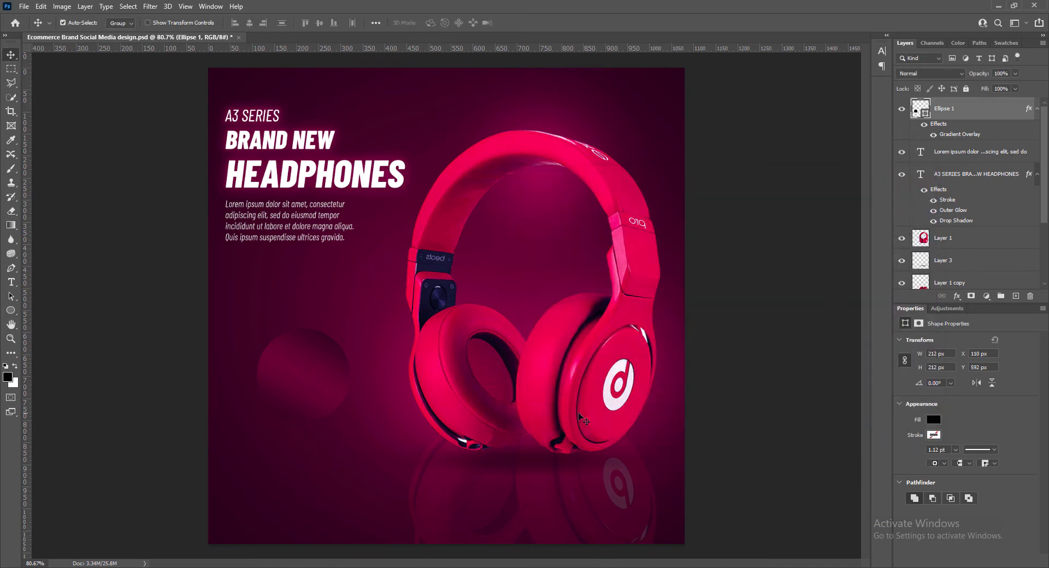
{"action": "key", "text": "ctrl+s"}
Duplicate the circle to X 242, Y 834 px and give the copy a crimson stroke with no fill
{"action": "left_click_drag", "start_coordinate": [314, 353], "coordinate": [372, 459]}
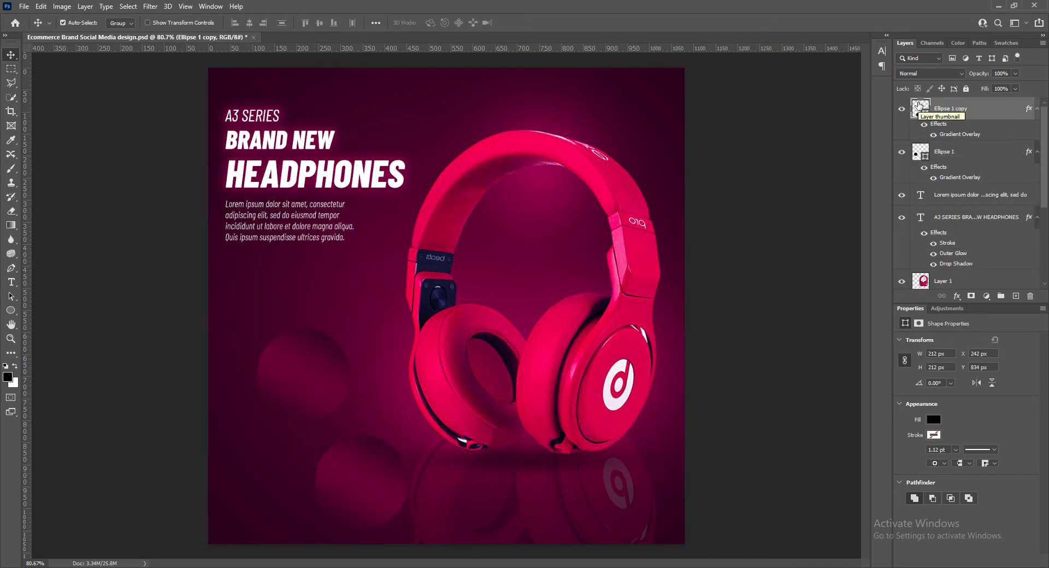
{"action": "left_click", "coordinate": [935, 437]}
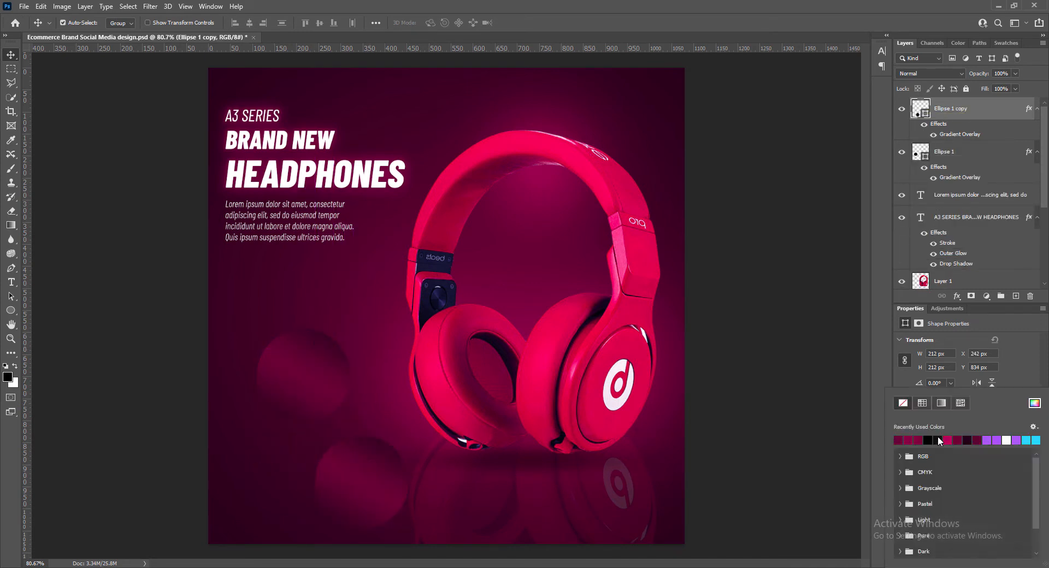
{"action": "left_click", "coordinate": [950, 439]}
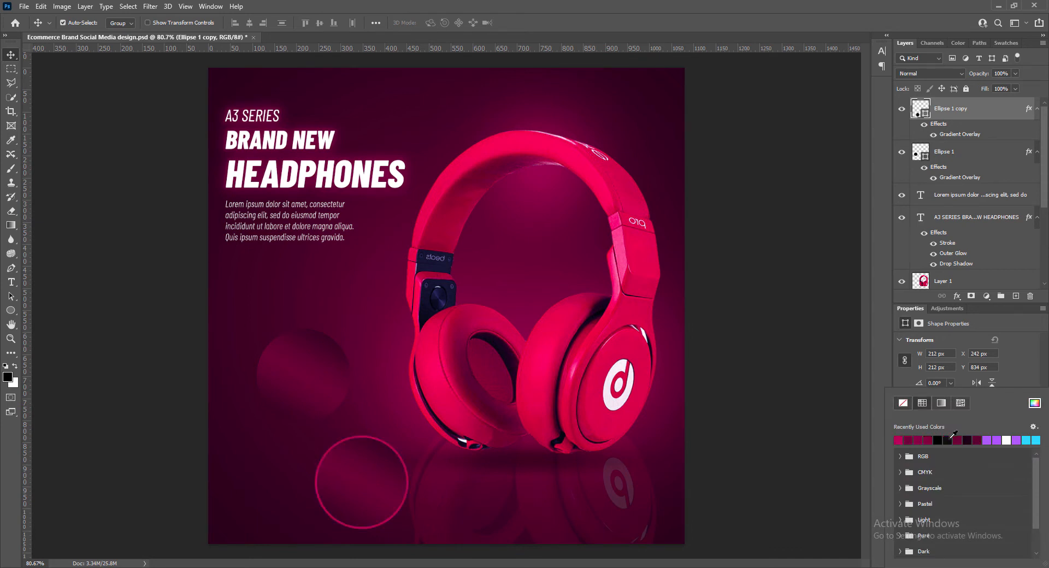
{"action": "left_click", "coordinate": [1015, 348]}
{"action": "left_click", "coordinate": [932, 420]}
{"action": "left_click", "coordinate": [903, 404]}
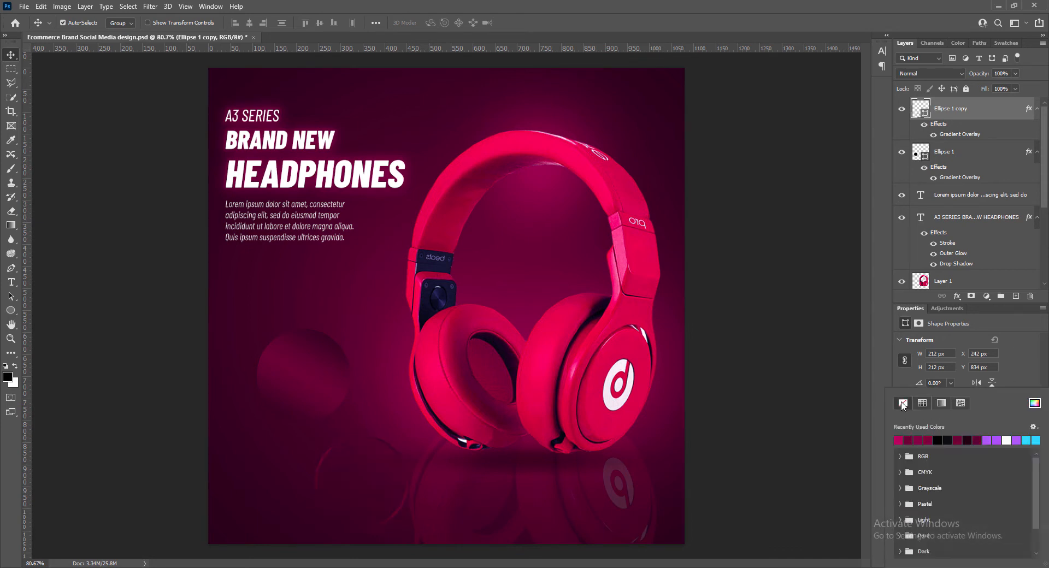
{"action": "left_click", "coordinate": [1021, 359]}
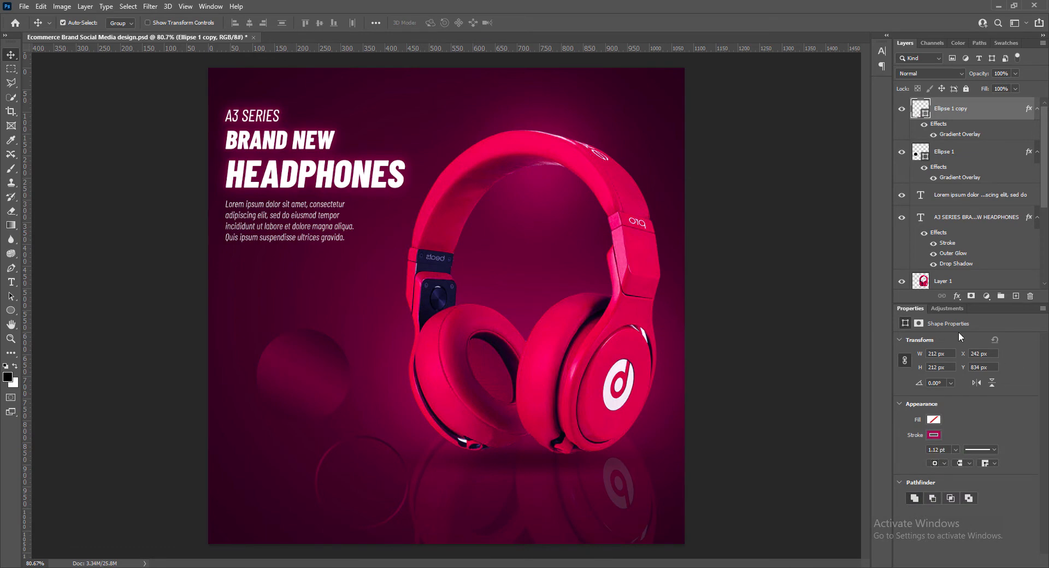
Turn off the gradient overlay on the stroked circle copy and apply the layer style
{"action": "right_click", "coordinate": [917, 107]}
{"action": "left_click", "coordinate": [922, 113]}
{"action": "left_click", "coordinate": [521, 342]}
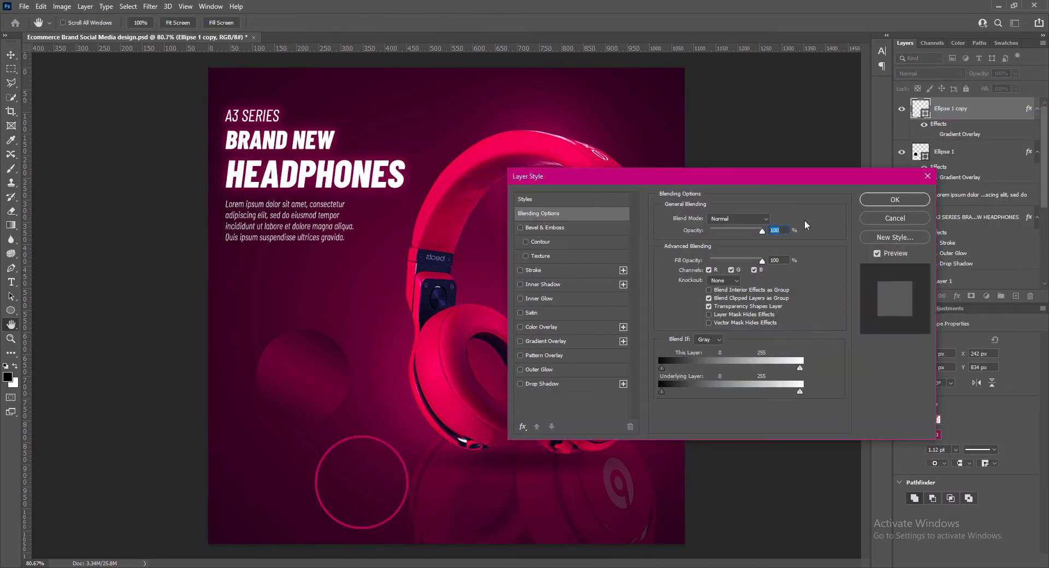
{"action": "key", "text": "Return"}
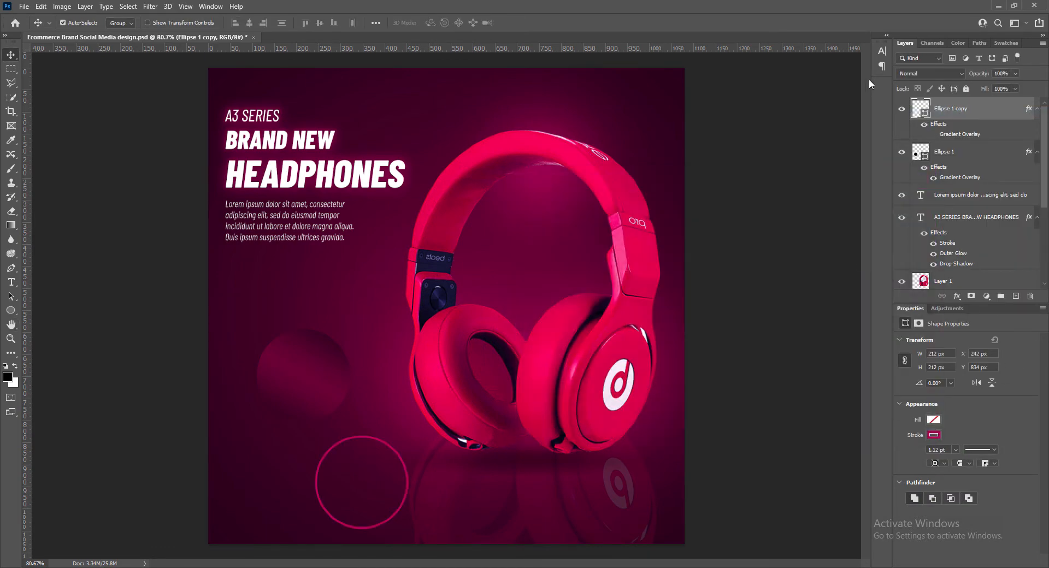
Thicken the ring's stroke to 1.78 pt and fit the ring inside the gradient circle, scaled down to about 170 px wide
{"action": "left_click", "coordinate": [956, 450]}
{"action": "left_click_drag", "start_coordinate": [956, 463], "coordinate": [956, 463]}
{"action": "key", "text": "ctrl+t"}
{"action": "mouse_move", "coordinate": [316, 435]}
{"action": "left_mouse_down"}
{"action": "mouse_move", "coordinate": [344, 464]}
{"action": "mouse_move", "coordinate": [334, 454]}
{"action": "left_mouse_up"}
{"action": "left_click", "coordinate": [533, 23]}
{"action": "left_click", "coordinate": [721, 455]}
{"action": "left_click_drag", "start_coordinate": [408, 506], "coordinate": [338, 388]}
Enlarge the ring to about 186 px wide and nudge it slightly left over the gradient circle
{"action": "key", "text": "ctrl+t"}
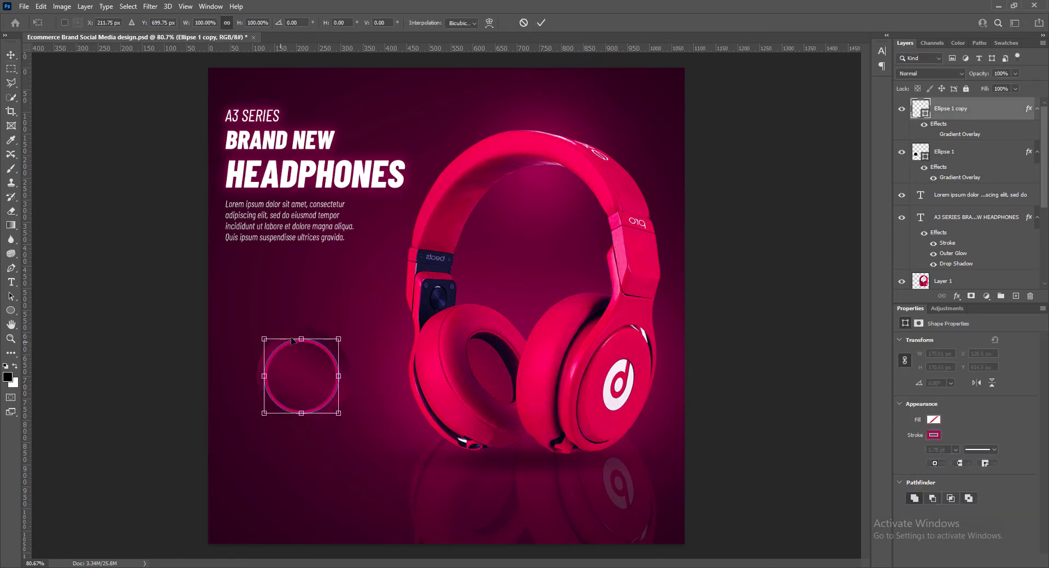
{"action": "left_click_drag", "start_coordinate": [302, 339], "coordinate": [303, 335]}
{"action": "left_click_drag", "start_coordinate": [340, 413], "coordinate": [344, 416]}
{"action": "left_click", "coordinate": [541, 22]}
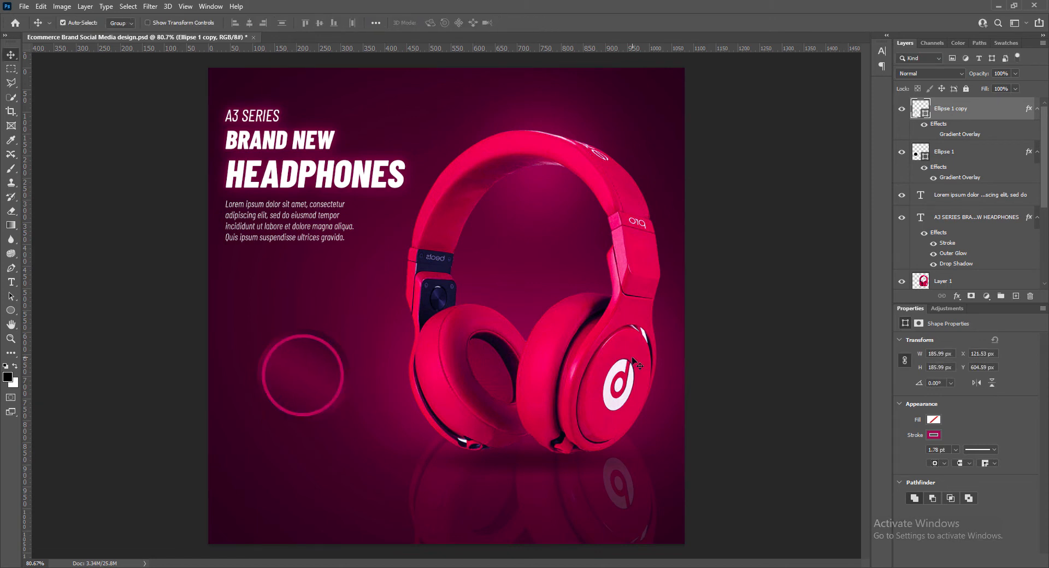
{"action": "key", "text": "Left"}
{"action": "key", "text": "Left"}
Nudge the gradient circle slightly down and group it with the ring
{"action": "left_click", "coordinate": [263, 377]}
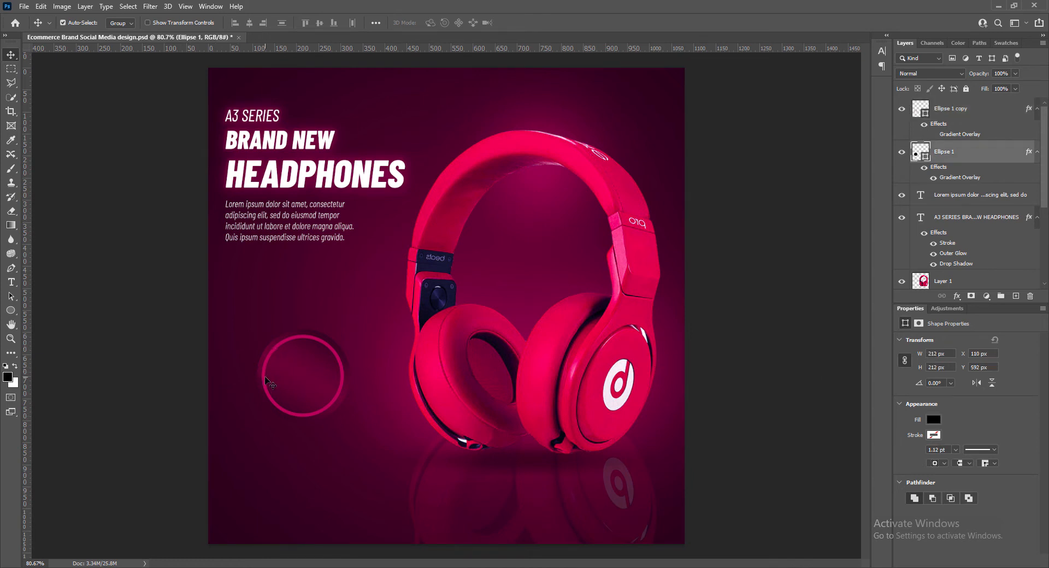
{"action": "key", "text": "Down"}
{"action": "key", "text": "Down"}
{"action": "key", "text": "ctrl+g"}
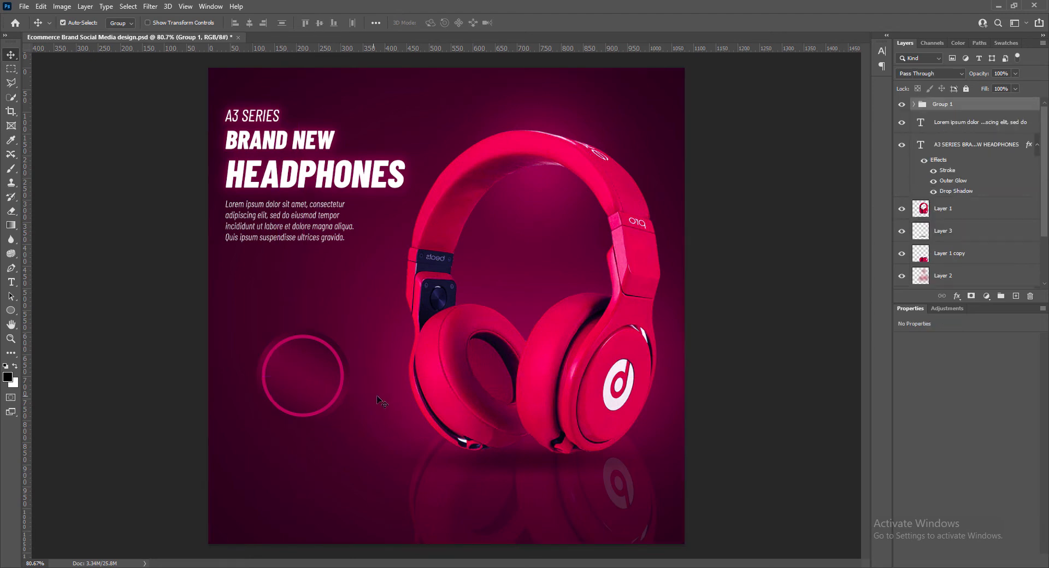
Add a crimson outer glow with a size of 21 px to the circle group
{"action": "right_click", "coordinate": [924, 105]}
{"action": "left_click", "coordinate": [935, 108]}
{"action": "left_click", "coordinate": [520, 370]}
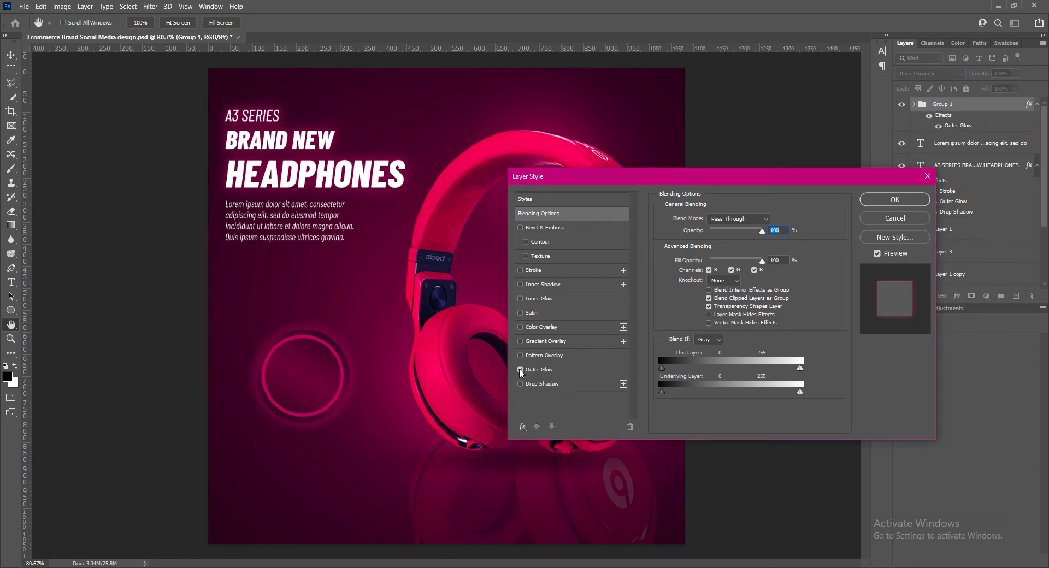
{"action": "left_click", "coordinate": [541, 370]}
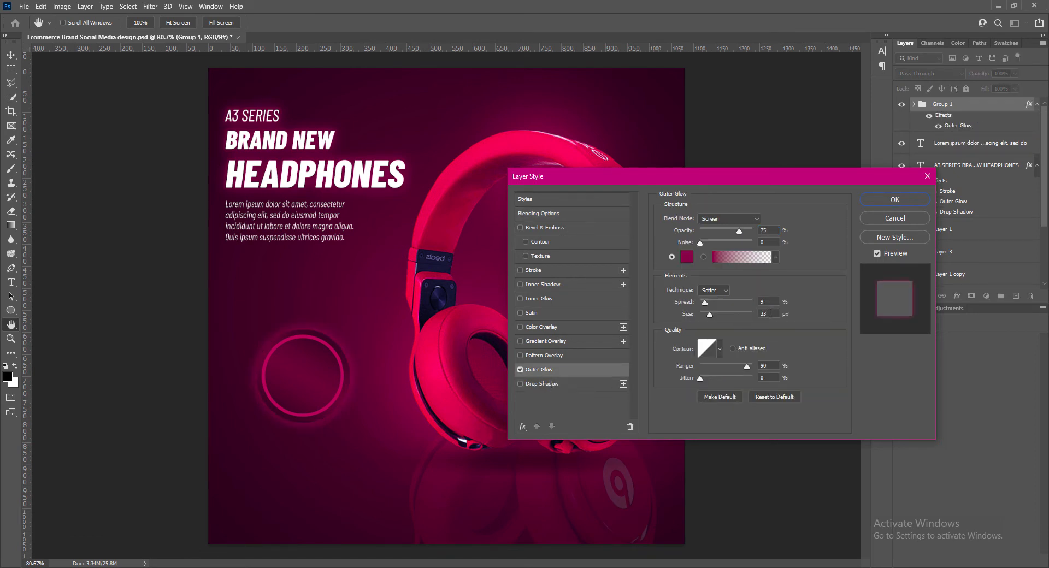
{"action": "double_click", "coordinate": [770, 313]}
{"action": "type", "text": "21"}
{"action": "left_click", "coordinate": [880, 199]}
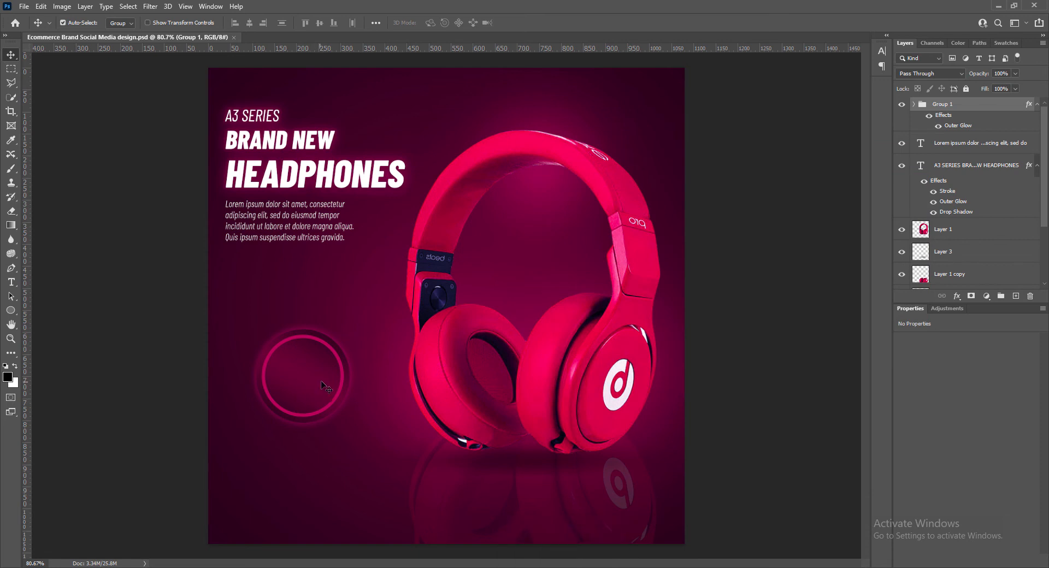
Enlarge the circle group to about 108% and reposition it further down and left on the canvas
{"action": "left_click_drag", "start_coordinate": [327, 385], "coordinate": [306, 390]}
{"action": "key", "text": "ctrl+t"}
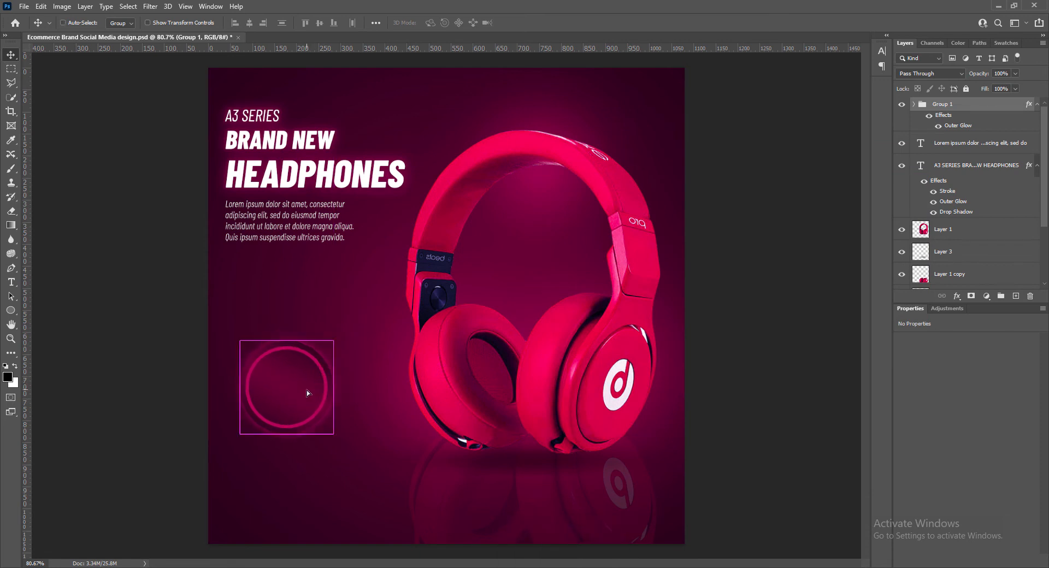
{"action": "left_click_drag", "start_coordinate": [333, 341], "coordinate": [348, 324]}
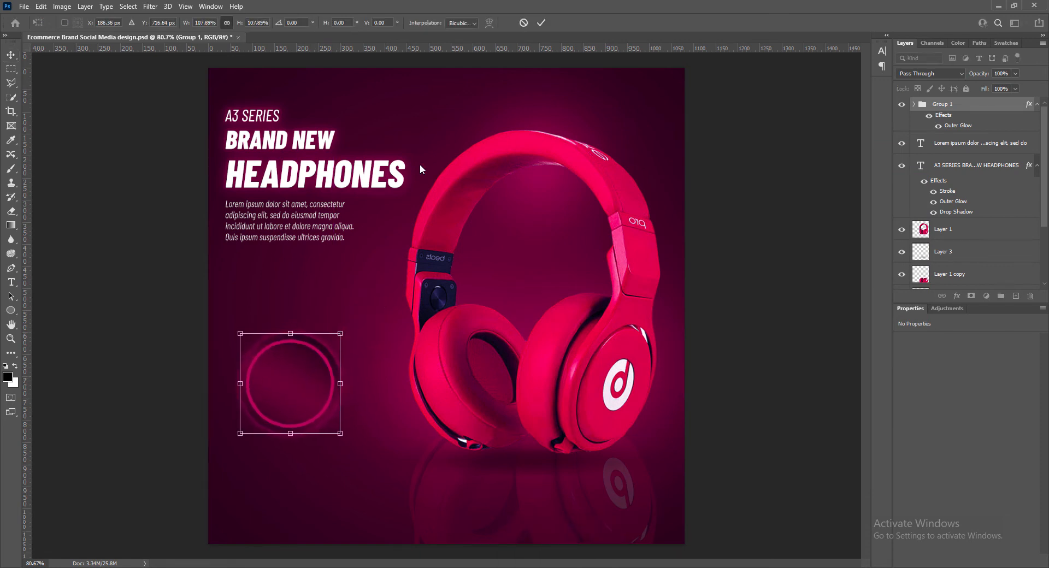
{"action": "key", "text": "Return"}
{"action": "mouse_move", "coordinate": [301, 377]}
{"action": "left_mouse_down"}
{"action": "mouse_move", "coordinate": [285, 376]}
{"action": "mouse_move", "coordinate": [305, 379]}
{"action": "mouse_move", "coordinate": [302, 391]}
{"action": "left_mouse_up"}
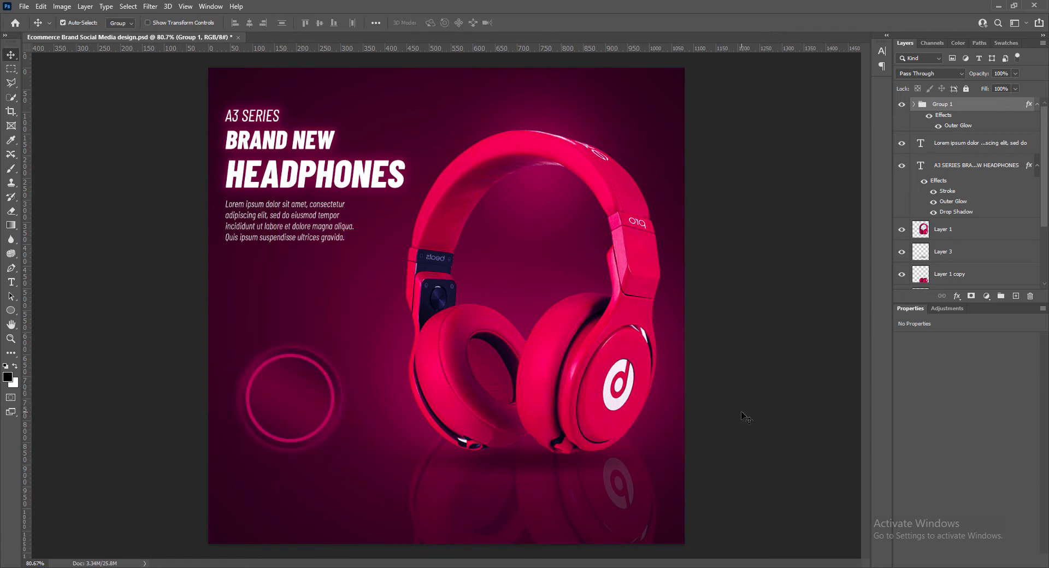
Duplicate the shadow beneath the headphones and place the copy near the canvas's lower left
{"action": "left_click", "coordinate": [526, 463]}
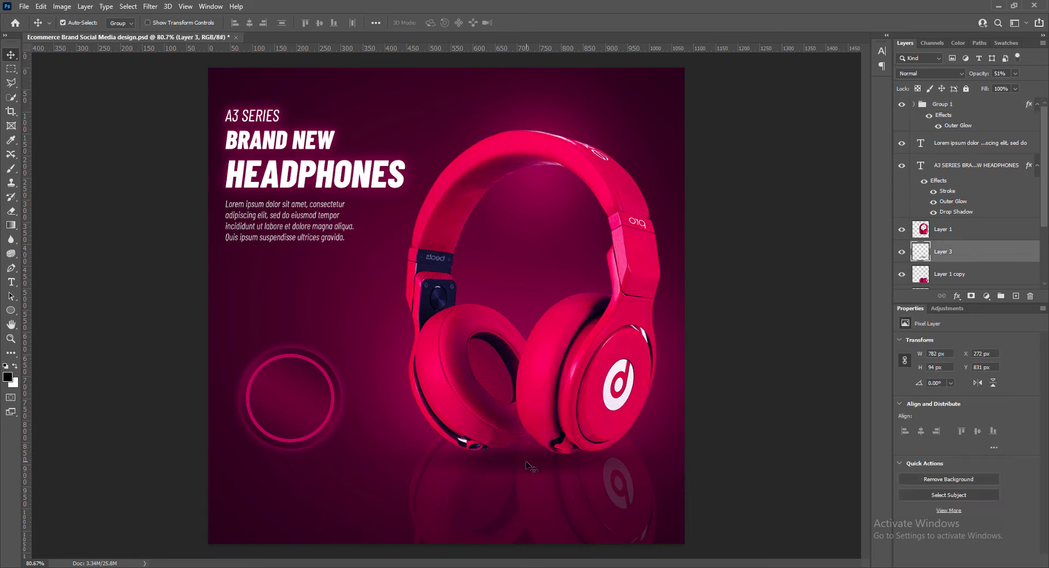
{"action": "left_click_drag", "start_coordinate": [525, 463], "coordinate": [359, 507], "text": "alt"}
{"action": "left_click", "coordinate": [479, 503]}
Scale the shadow copy to about 359 by 58 px and center it directly beneath the ring badge
{"action": "key", "text": "ctrl+t"}
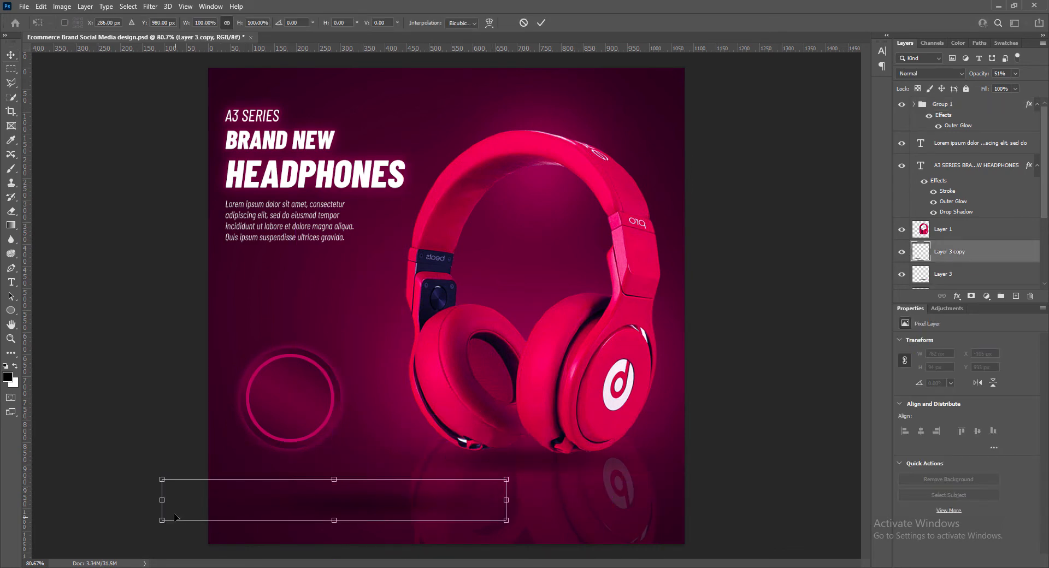
{"action": "left_click_drag", "start_coordinate": [159, 500], "coordinate": [256, 499]}
{"action": "left_click_drag", "start_coordinate": [501, 499], "coordinate": [462, 500]}
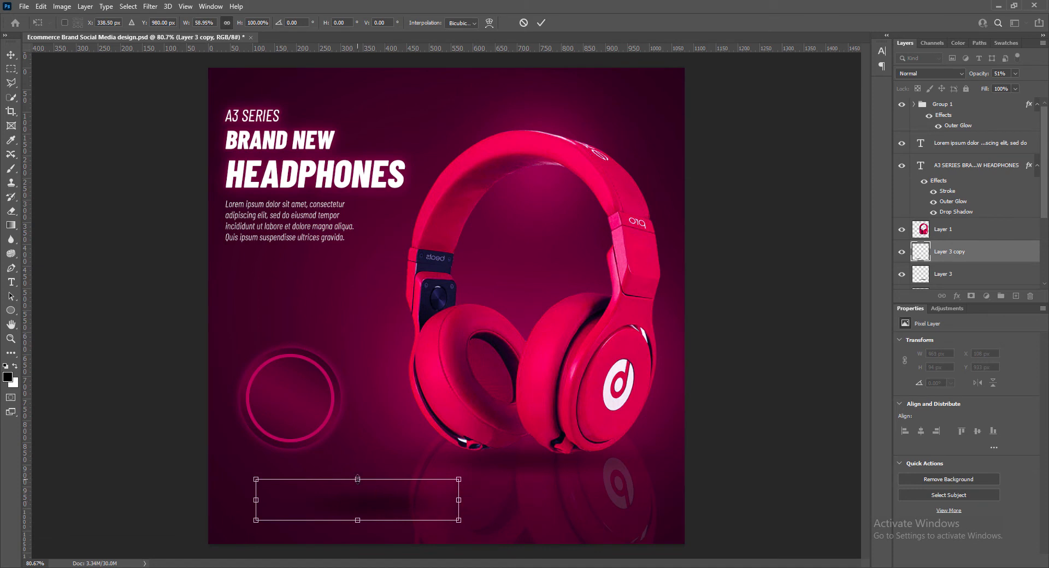
{"action": "left_click_drag", "start_coordinate": [381, 480], "coordinate": [287, 459]}
{"action": "left_click_drag", "start_coordinate": [177, 462], "coordinate": [209, 464]}
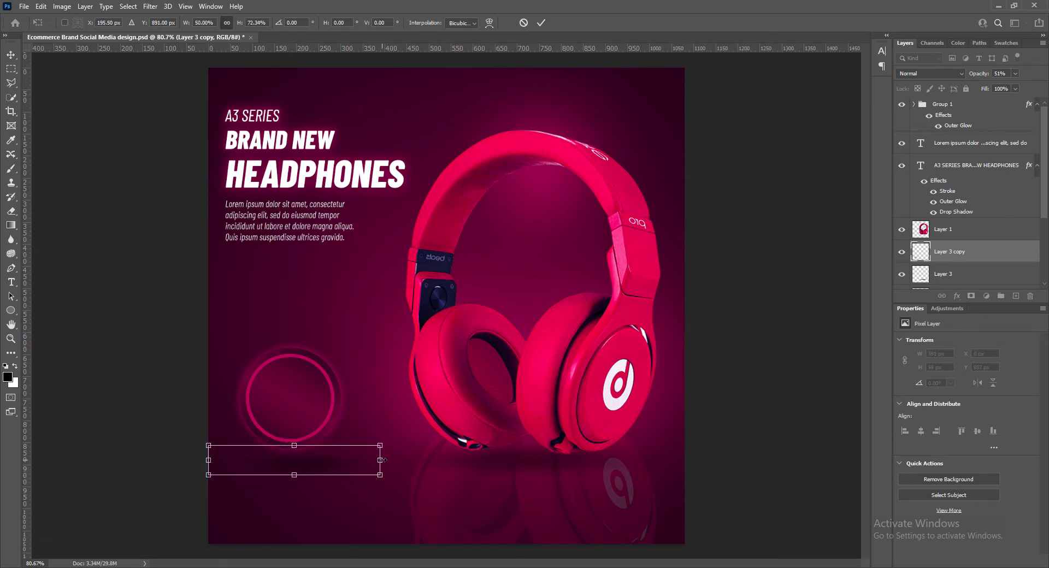
{"action": "left_click_drag", "start_coordinate": [384, 460], "coordinate": [301, 470]}
{"action": "key", "text": "Return"}
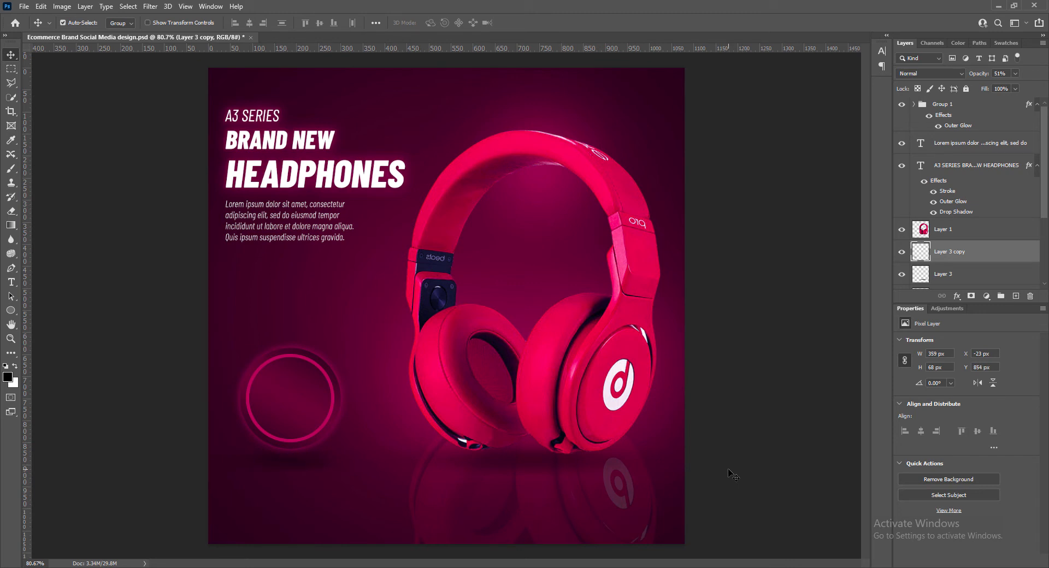
{"action": "key", "text": "ctrl+t"}
{"action": "left_click_drag", "start_coordinate": [277, 444], "coordinate": [277, 449]}
{"action": "left_click", "coordinate": [541, 23]}
Add the three-line text "UP TO 50% OFF" inside the ring badge on a new layer
{"action": "left_click", "coordinate": [1016, 295]}
{"action": "key", "text": "t"}
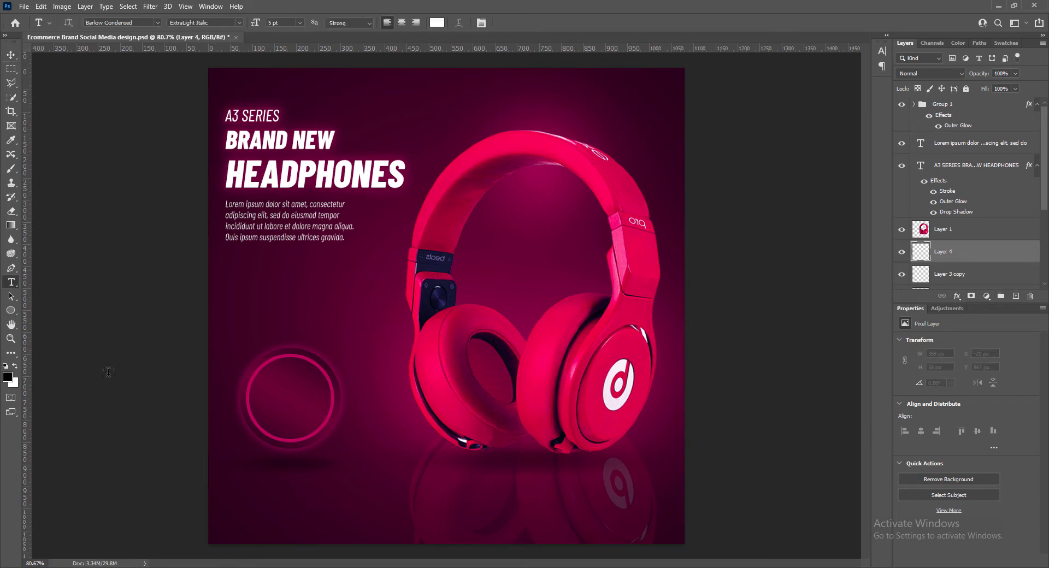
{"action": "left_click", "coordinate": [267, 383]}
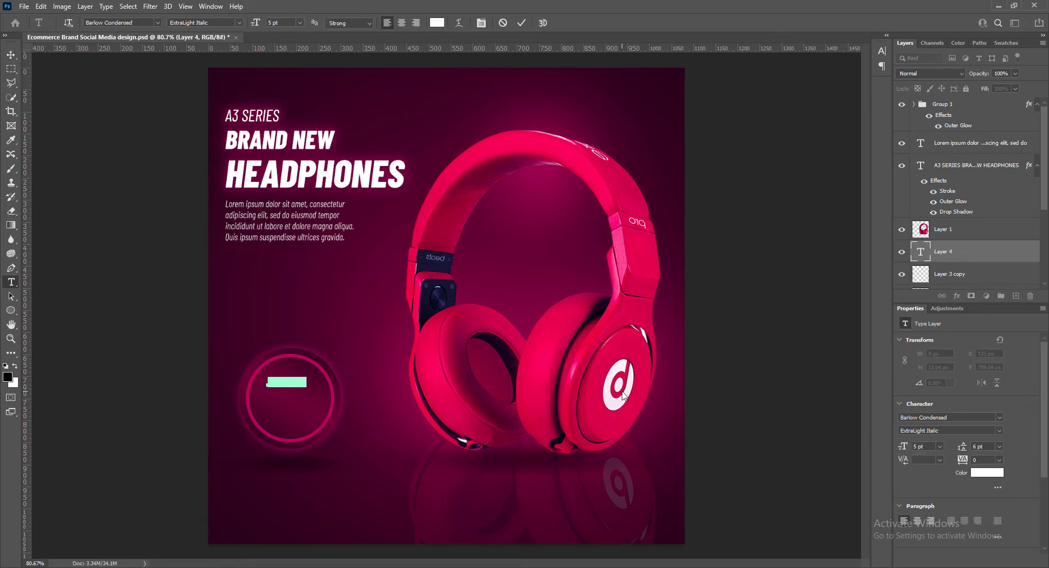
{"action": "key", "text": "BackSpace"}
{"action": "key", "text": "ctrl+a"}
Center-align the offer text and set its font size to 9 pt in white
{"action": "left_click", "coordinate": [402, 22]}
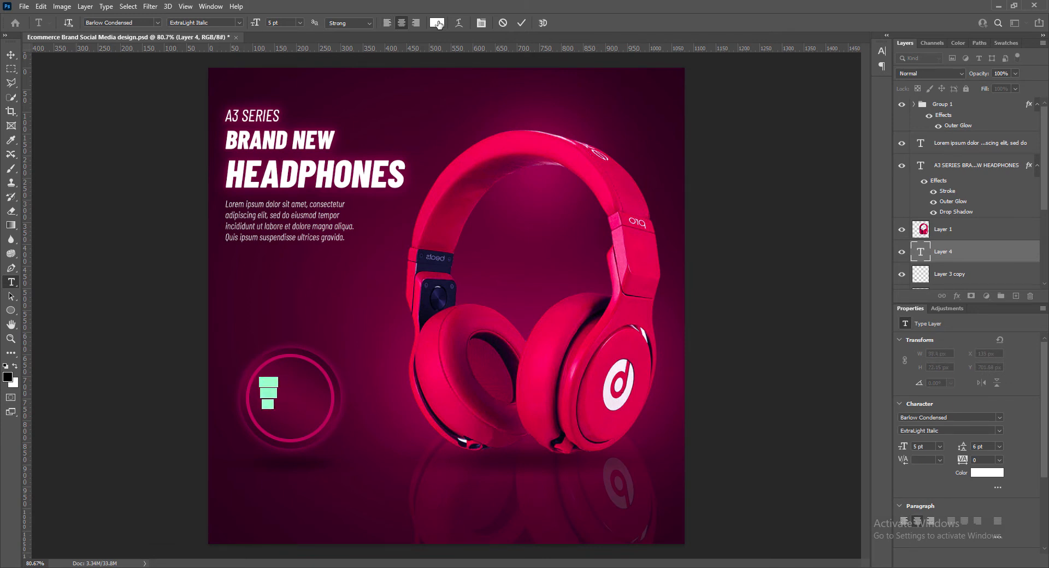
{"action": "left_click", "coordinate": [436, 22]}
{"action": "left_click", "coordinate": [484, 363]}
{"action": "left_click", "coordinate": [300, 23]}
{"action": "left_click", "coordinate": [285, 80]}
{"action": "left_click", "coordinate": [521, 23]}
Move the offer text layer above the ring group and set its leading to 12 pt
{"action": "left_click_drag", "start_coordinate": [948, 252], "coordinate": [944, 100]}
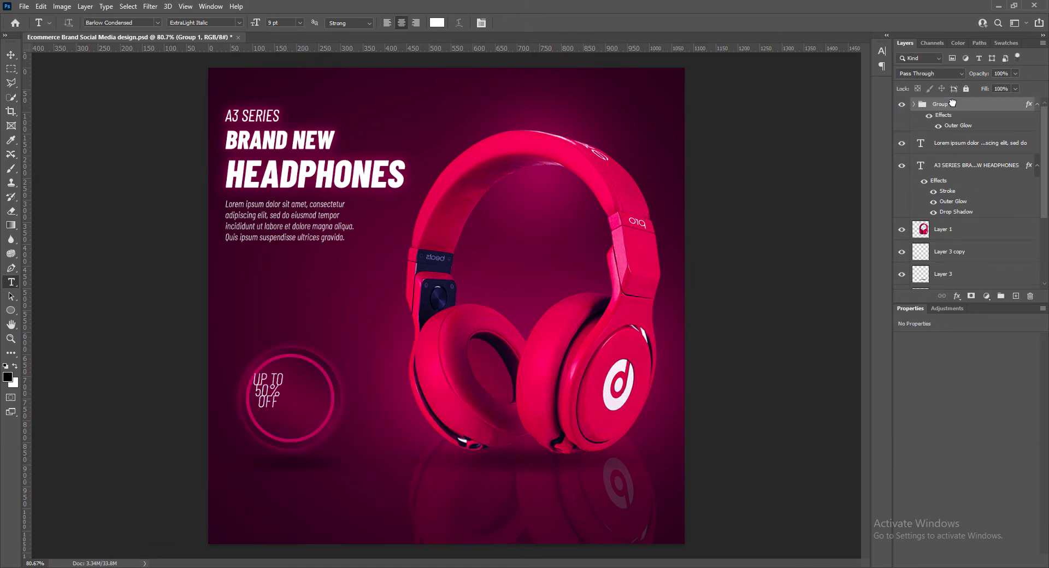
{"action": "double_click", "coordinate": [920, 108]}
{"action": "left_click", "coordinate": [887, 35]}
{"action": "left_click", "coordinate": [885, 73]}
{"action": "left_click", "coordinate": [863, 132]}
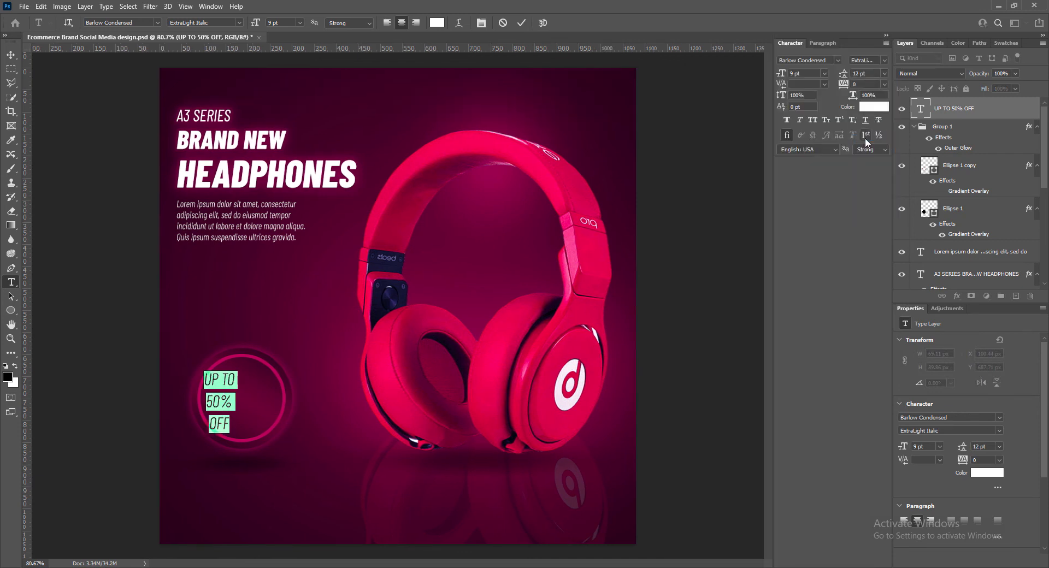
Set the "50%" line of the offer text to ExtraBold Italic at 18 pt
{"action": "left_click", "coordinate": [239, 23]}
{"action": "left_click_drag", "start_coordinate": [207, 404], "coordinate": [224, 385]}
{"action": "left_click", "coordinate": [206, 167]}
{"action": "left_click", "coordinate": [300, 23]}
{"action": "left_click", "coordinate": [285, 126]}
{"action": "left_click", "coordinate": [300, 23]}
{"action": "left_click", "coordinate": [285, 114]}
{"action": "left_click", "coordinate": [521, 23]}
Center the offer text inside the ring and set the "50%" line's leading to 18 pt
{"action": "key", "text": "v"}
{"action": "double_click", "coordinate": [241, 407]}
{"action": "left_click", "coordinate": [884, 73]}
{"action": "left_click", "coordinate": [867, 165]}
Set the "UP TO" and "OFF" lines of the offer text to SemiBold Italic
{"action": "left_click", "coordinate": [243, 409]}
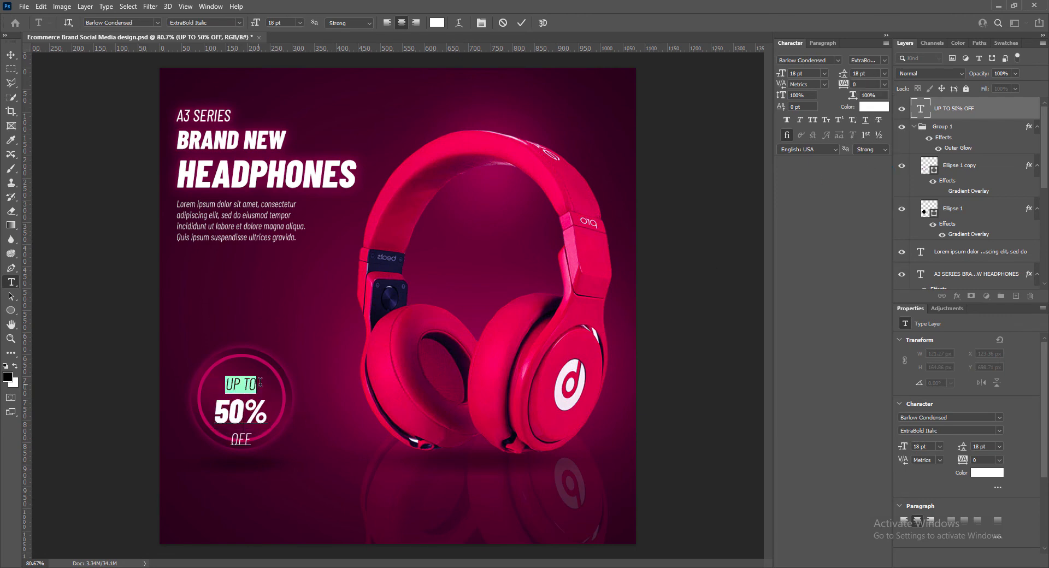
{"action": "left_click", "coordinate": [240, 23]}
{"action": "left_click", "coordinate": [206, 131]}
{"action": "left_click_drag", "start_coordinate": [253, 440], "coordinate": [267, 402]}
{"action": "left_click", "coordinate": [239, 23]}
{"action": "left_click", "coordinate": [206, 131]}
{"action": "key", "text": "ctrl+Return"}
{"action": "key", "text": "v"}
Tighten the offer text's leading to 16 pt for the "50%" line and 10 pt for the "OFF" line
{"action": "double_click", "coordinate": [243, 431]}
{"action": "left_click", "coordinate": [885, 73]}
{"action": "left_click", "coordinate": [864, 122]}
{"action": "left_click", "coordinate": [219, 400]}
{"action": "left_click", "coordinate": [884, 73]}
{"action": "left_click", "coordinate": [867, 154]}
{"action": "double_click", "coordinate": [242, 434]}
{"action": "left_click", "coordinate": [885, 73]}
{"action": "left_click", "coordinate": [868, 121]}
Reduce the percent sign in the offer text to 12 pt
{"action": "left_click", "coordinate": [299, 23]}
{"action": "left_click", "coordinate": [288, 93]}
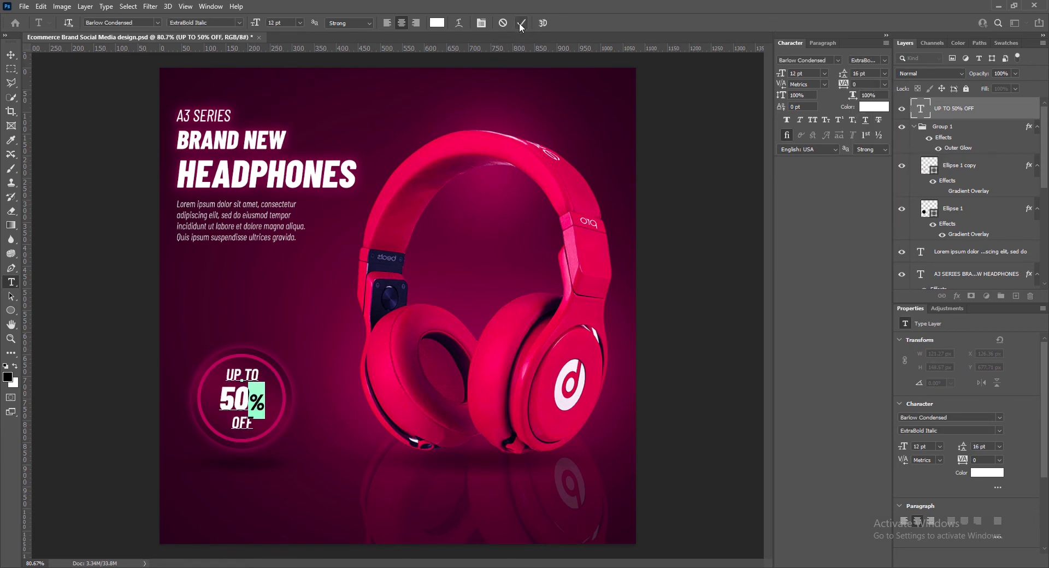
{"action": "left_click", "coordinate": [521, 23]}
{"action": "key", "text": "v"}
Change the "UP TO" and "OFF" lines of the offer text to the Medium font style
{"action": "key", "text": "t"}
{"action": "left_click_drag", "start_coordinate": [226, 376], "coordinate": [258, 373]}
{"action": "left_click", "coordinate": [239, 22]}
{"action": "left_click", "coordinate": [186, 103]}
{"action": "double_click", "coordinate": [242, 424]}
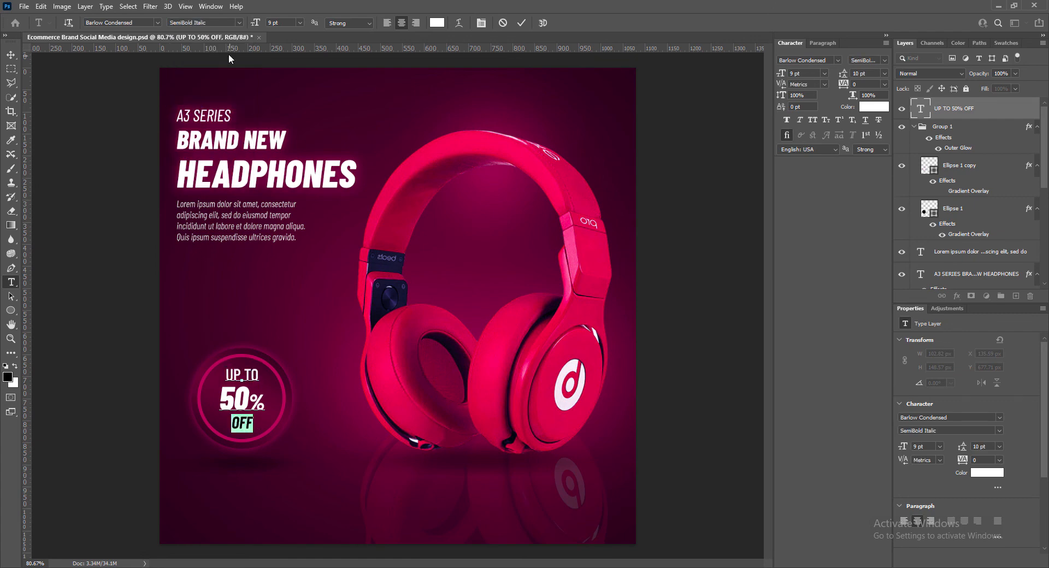
{"action": "left_click", "coordinate": [240, 23]}
{"action": "left_click", "coordinate": [186, 103]}
Enlarge the number 50 in the offer text to 20 pt
{"action": "left_click_drag", "start_coordinate": [221, 400], "coordinate": [266, 401]}
{"action": "left_click", "coordinate": [300, 23]}
{"action": "left_click", "coordinate": [293, 68]}
{"action": "key", "text": "ctrl+z"}
{"action": "left_click", "coordinate": [256, 23]}
{"action": "type", "text": "20"}
{"action": "left_click", "coordinate": [522, 23]}
{"action": "key", "text": "v"}
Set the leading of the offer text's "50%" line to 18 pt
{"action": "double_click", "coordinate": [235, 377]}
{"action": "left_click", "coordinate": [885, 73]}
{"action": "left_click", "coordinate": [873, 165]}
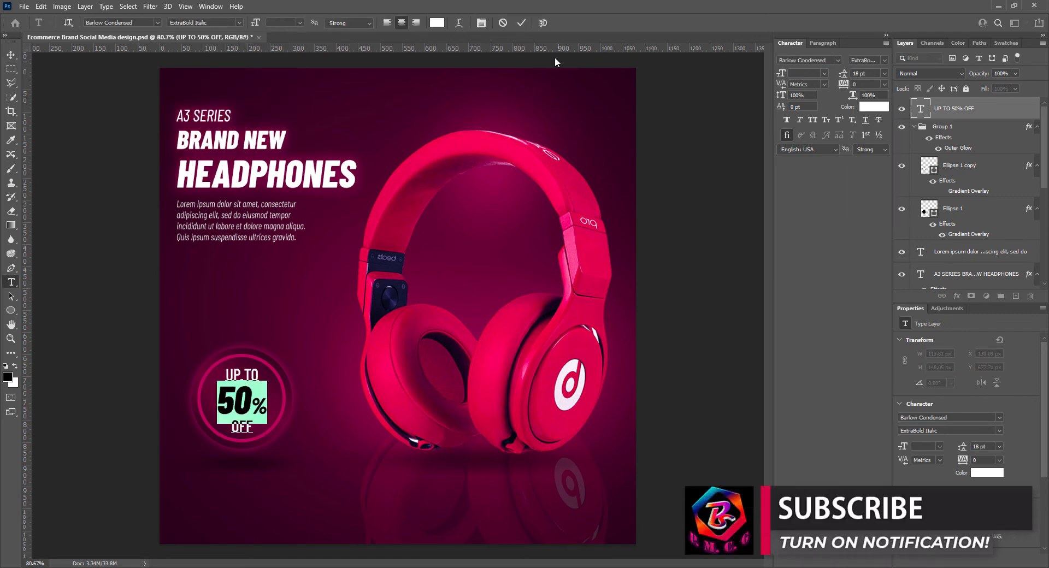
{"action": "left_click", "coordinate": [521, 23]}
{"action": "double_click", "coordinate": [235, 376]}
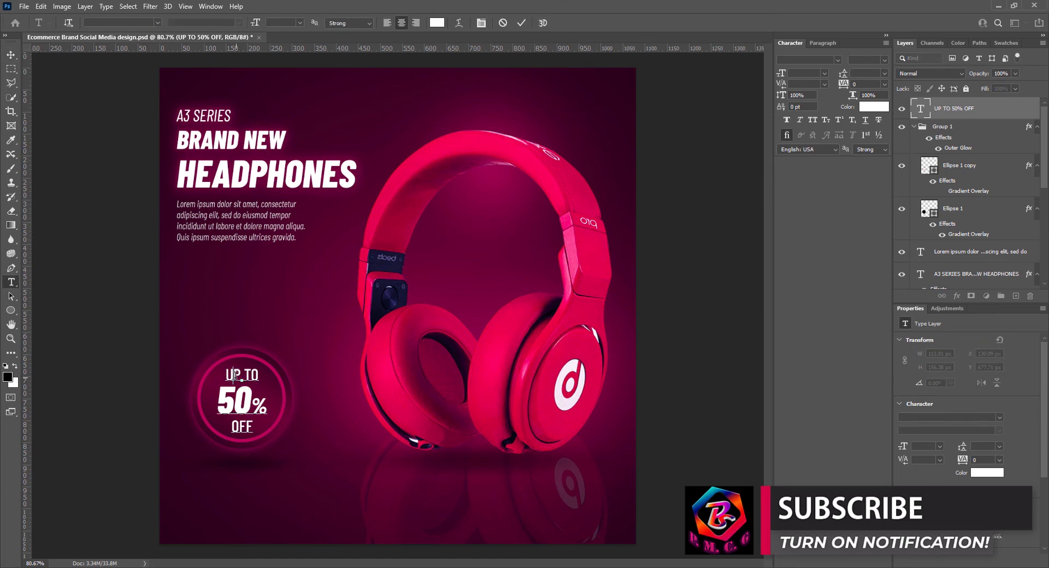
{"action": "left_click", "coordinate": [522, 23]}
{"action": "double_click", "coordinate": [236, 376]}
Set the "UP TO" and "OFF" lines to 8 pt and the number 50 to 18 pt
{"action": "left_click_drag", "start_coordinate": [227, 376], "coordinate": [259, 375]}
{"action": "left_click", "coordinate": [300, 23]}
{"action": "left_click", "coordinate": [289, 58]}
{"action": "left_click", "coordinate": [300, 23]}
{"action": "left_click", "coordinate": [288, 57]}
{"action": "left_click_drag", "start_coordinate": [231, 428], "coordinate": [252, 402]}
{"action": "left_click", "coordinate": [300, 23]}
{"action": "left_click", "coordinate": [281, 114]}
{"action": "left_click", "coordinate": [521, 24]}
Center-align the entire offer text and set its leading to 15 pt
{"action": "double_click", "coordinate": [240, 377]}
{"action": "key", "text": "ctrl+a"}
{"action": "left_click", "coordinate": [387, 22]}
{"action": "left_click", "coordinate": [402, 23]}
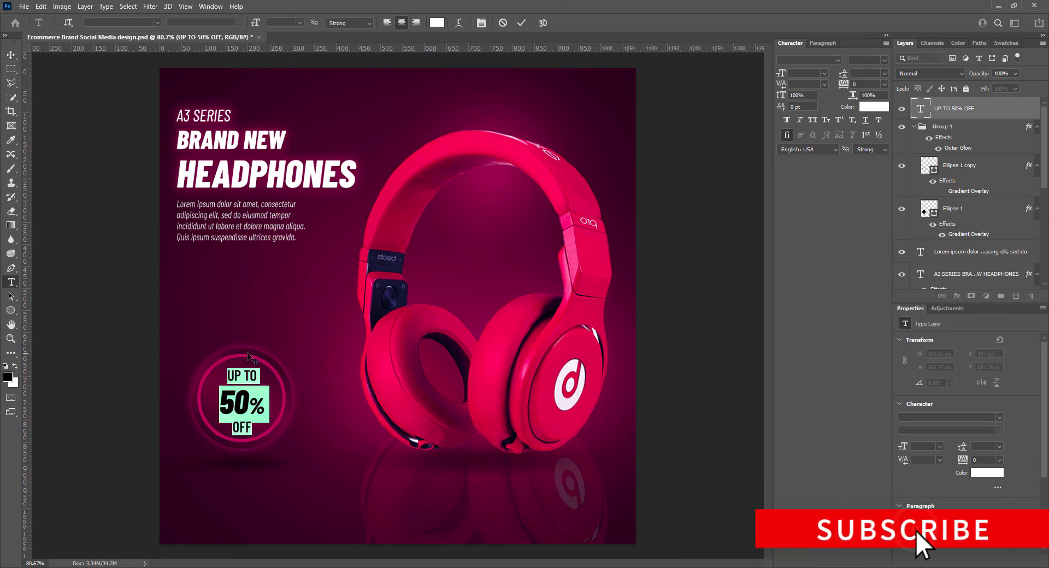
{"action": "left_click", "coordinate": [885, 74]}
{"action": "left_click", "coordinate": [870, 139]}
{"action": "left_click", "coordinate": [884, 74]}
{"action": "left_click", "coordinate": [869, 147]}
{"action": "left_click_drag", "start_coordinate": [868, 74], "coordinate": [830, 75]}
{"action": "type", "text": "15"}
Tighten the "OFF" line's leading to 9 pt
{"action": "double_click", "coordinate": [242, 431]}
{"action": "left_click", "coordinate": [884, 74]}
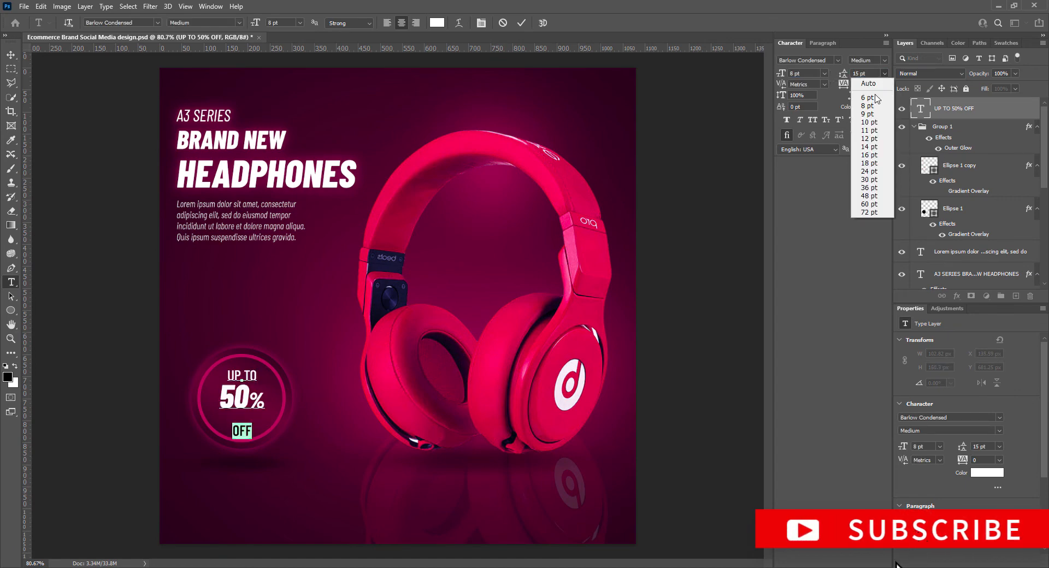
{"action": "left_click", "coordinate": [869, 139]}
{"action": "left_click", "coordinate": [885, 74]}
{"action": "left_click", "coordinate": [869, 115]}
{"action": "left_click", "coordinate": [521, 23]}
Nudge the offer text into place and scale it up to about 112 px wide inside the ring
{"action": "key", "text": "v"}
{"action": "key", "text": "Left"}
{"action": "key", "text": "Down"}
{"action": "key", "text": "Down"}
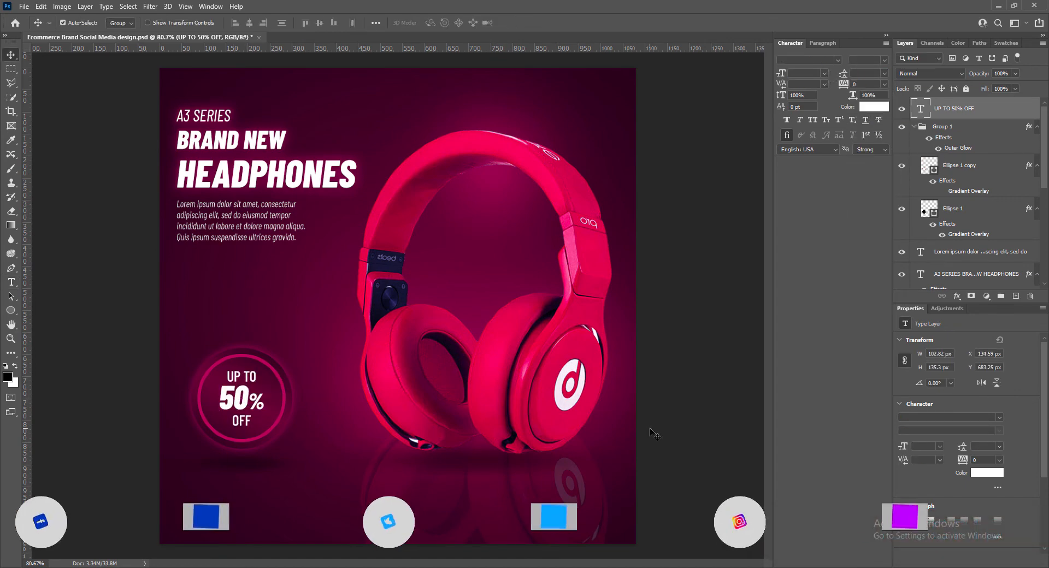
{"action": "key", "text": "ctrl+t"}
{"action": "left_click_drag", "start_coordinate": [264, 368], "coordinate": [267, 365]}
{"action": "left_click", "coordinate": [541, 23]}
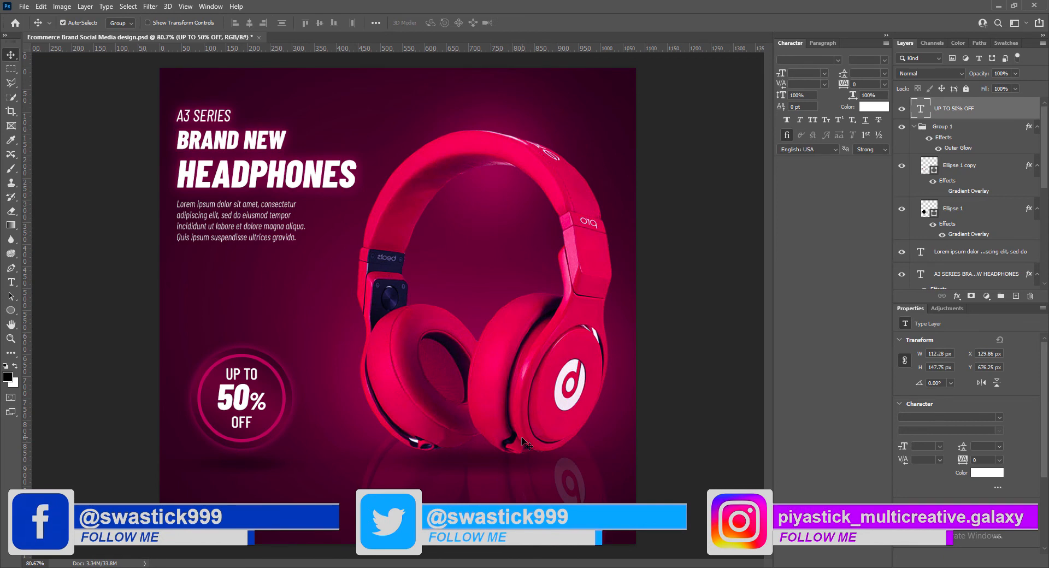
Widen the tracking between the number 50 and the percent sign, keeping the text centered in the ring
{"action": "double_click", "coordinate": [241, 398]}
{"action": "left_click", "coordinate": [885, 83]}
{"action": "left_click", "coordinate": [873, 200]}
{"action": "left_click", "coordinate": [525, 23]}
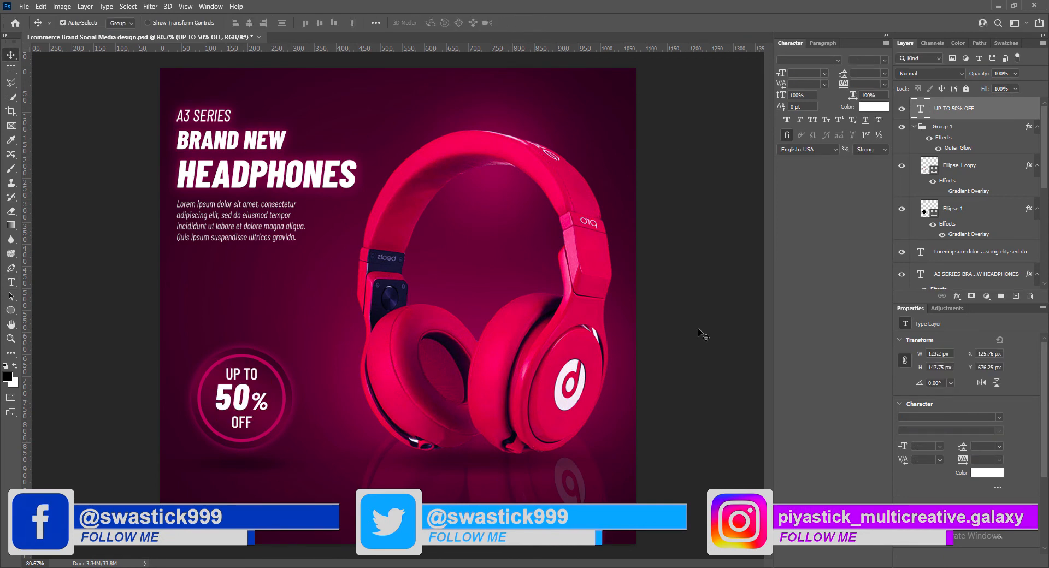
{"action": "left_click_drag", "start_coordinate": [240, 409], "coordinate": [240, 408]}
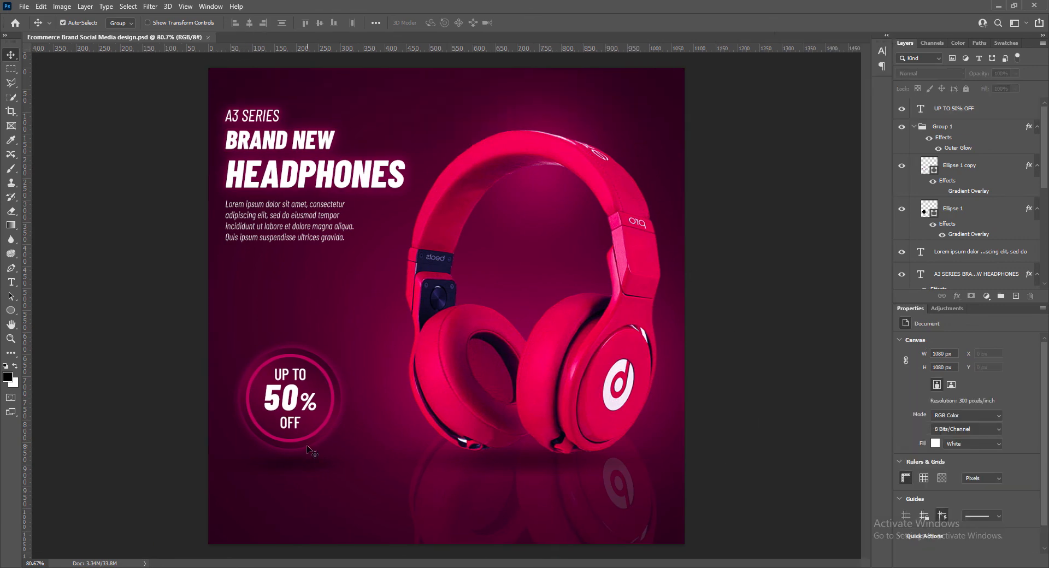
Group the offer text with the ring badge and duplicate the group directly below the original
{"action": "key", "text": "ctrl+g"}
{"action": "left_click_drag", "start_coordinate": [295, 407], "coordinate": [299, 488], "text": "alt"}
Flip the duplicated badge group vertically and move it below the original group in the layer order
{"action": "key", "text": "ctrl+t"}
{"action": "right_click", "coordinate": [298, 480]}
{"action": "left_click", "coordinate": [327, 428]}
{"action": "right_click", "coordinate": [309, 474]}
{"action": "left_click", "coordinate": [326, 455]}
{"action": "left_click_drag", "start_coordinate": [953, 104], "coordinate": [954, 129]}
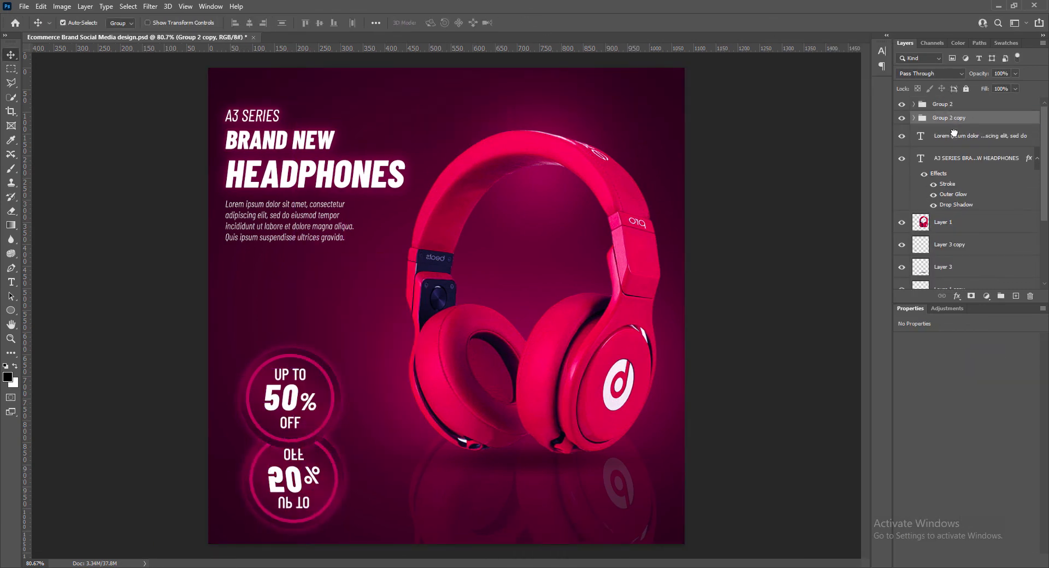
Lower the flipped badge group's opacity to about 15% and align it beneath the badge as a reflection
{"action": "mouse_move", "coordinate": [298, 488]}
{"action": "left_mouse_down"}
{"action": "mouse_move", "coordinate": [296, 474]}
{"action": "mouse_move", "coordinate": [295, 488]}
{"action": "left_mouse_up"}
{"action": "left_click", "coordinate": [1015, 74]}
{"action": "left_click_drag", "start_coordinate": [1016, 87], "coordinate": [972, 93]}
{"action": "left_click", "coordinate": [1016, 76]}
{"action": "left_click_drag", "start_coordinate": [295, 483], "coordinate": [293, 497]}
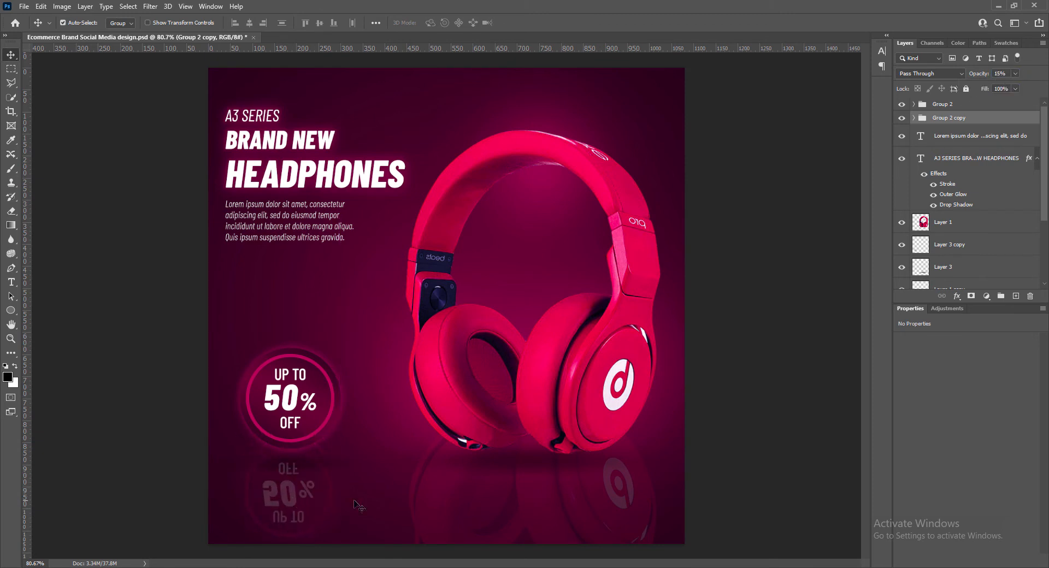
{"action": "left_click_drag", "start_coordinate": [997, 86], "coordinate": [995, 86]}
Set the opacity of the shadow layer beneath the badge to 60%
{"action": "left_click", "coordinate": [307, 465]}
{"action": "left_click", "coordinate": [750, 464]}
{"action": "left_click", "coordinate": [274, 465]}
{"action": "left_click", "coordinate": [275, 468]}
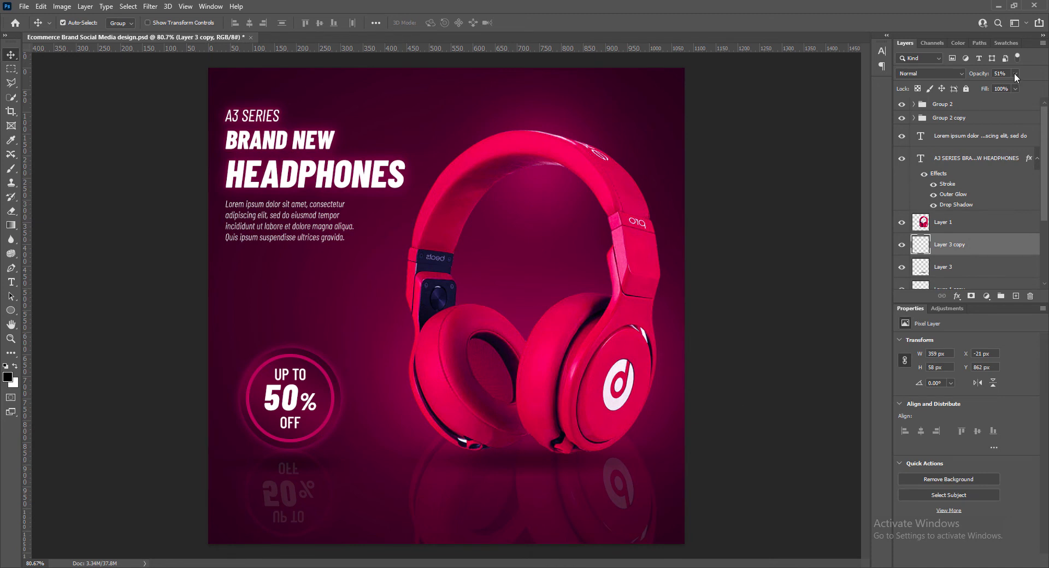
{"action": "key", "text": "6"}
Draw a black rectangle of about 283 by 73 px on a new top layer, below the headphones
{"action": "left_click", "coordinate": [1016, 296]}
{"action": "left_click", "coordinate": [11, 312]}
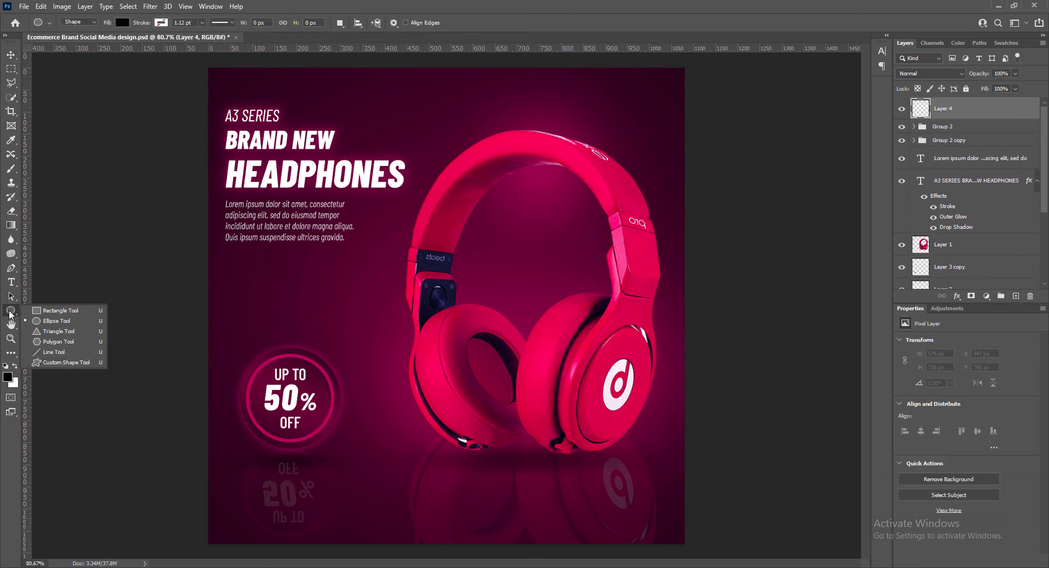
{"action": "left_click", "coordinate": [60, 310]}
{"action": "mouse_move", "coordinate": [387, 481]}
{"action": "left_mouse_down"}
{"action": "mouse_move", "coordinate": [459, 508]}
{"action": "mouse_move", "coordinate": [511, 512]}
{"action": "left_mouse_up"}
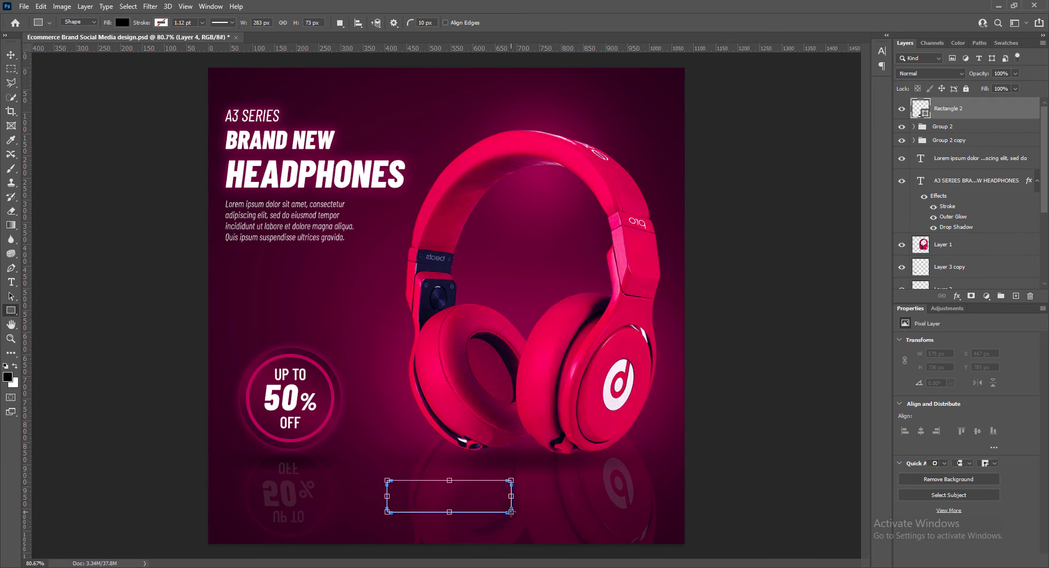
Set all four corner radii of the black rectangle to 30 px
{"action": "double_click", "coordinate": [940, 479]}
{"action": "type", "text": "30"}
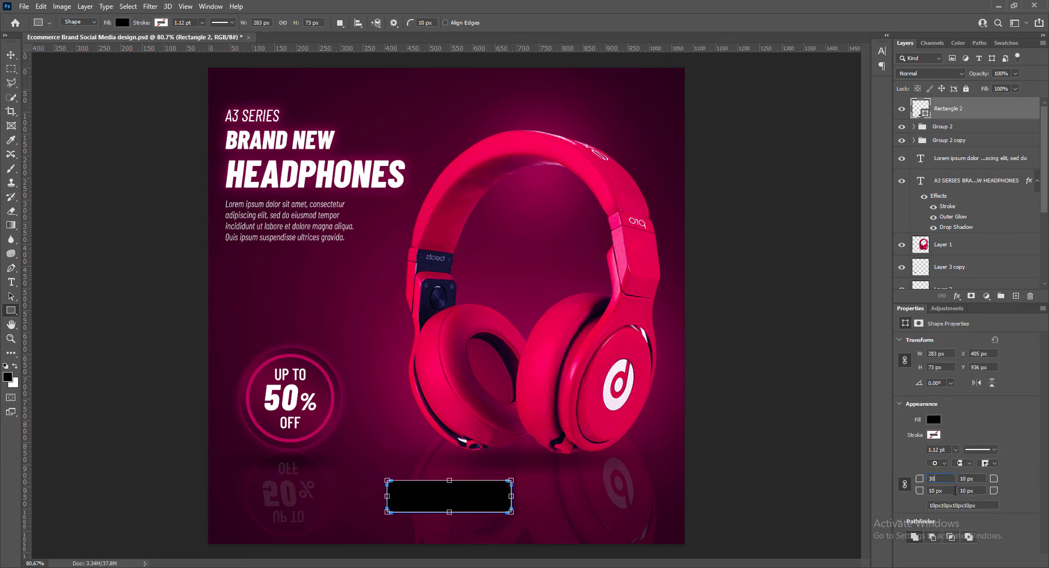
{"action": "left_click", "coordinate": [976, 478]}
{"action": "left_click", "coordinate": [12, 55]}
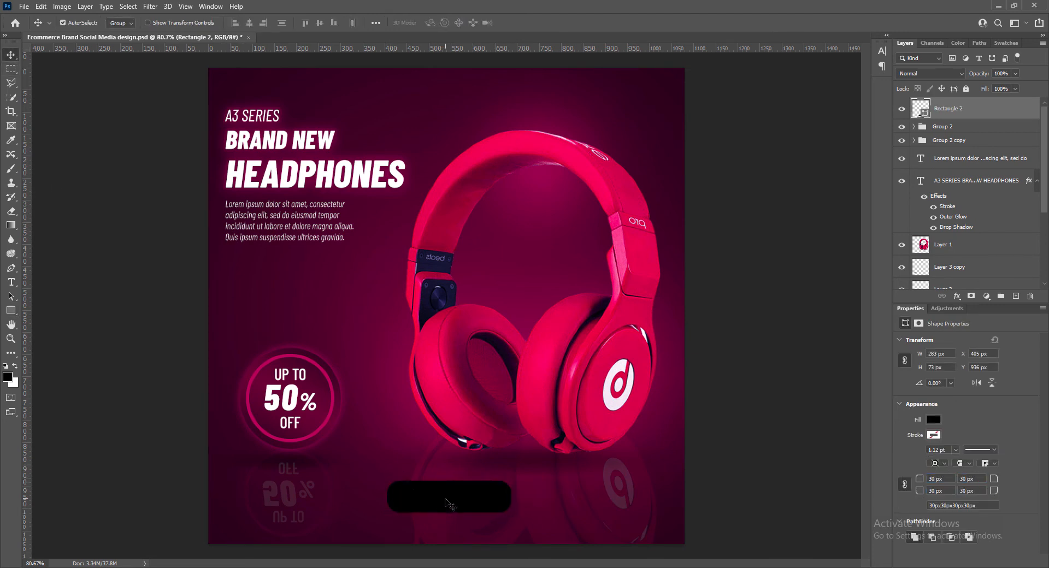
Scale the rounded rectangle down to about 80% and shift it slightly left and up
{"action": "key", "text": "ctrl+t"}
{"action": "left_click_drag", "start_coordinate": [387, 481], "coordinate": [408, 486]}
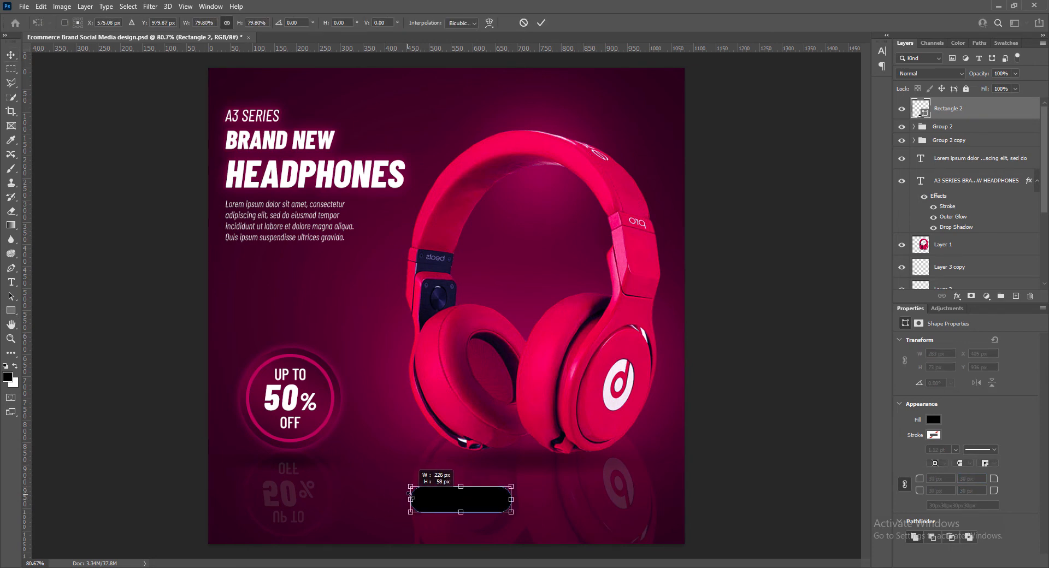
{"action": "left_click", "coordinate": [541, 22]}
{"action": "mouse_move", "coordinate": [469, 504]}
{"action": "left_mouse_down"}
{"action": "mouse_move", "coordinate": [455, 516]}
{"action": "mouse_move", "coordinate": [454, 501]}
{"action": "left_mouse_up"}
Apply a non-reversed linear Gradient Overlay at a -60° angle and 140% scale to the rounded button rectangle
{"action": "double_click", "coordinate": [976, 112]}
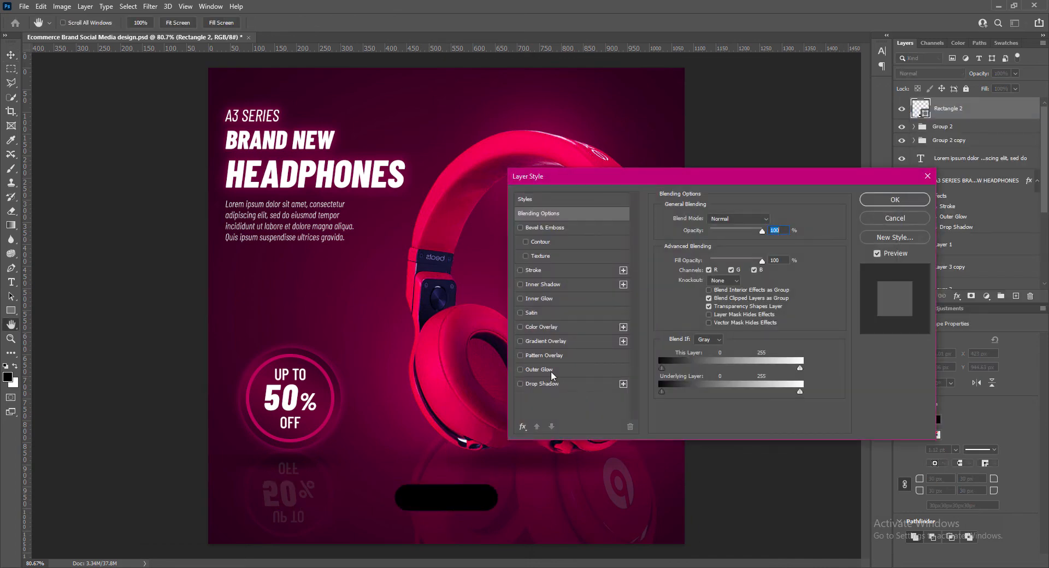
{"action": "left_click", "coordinate": [520, 341]}
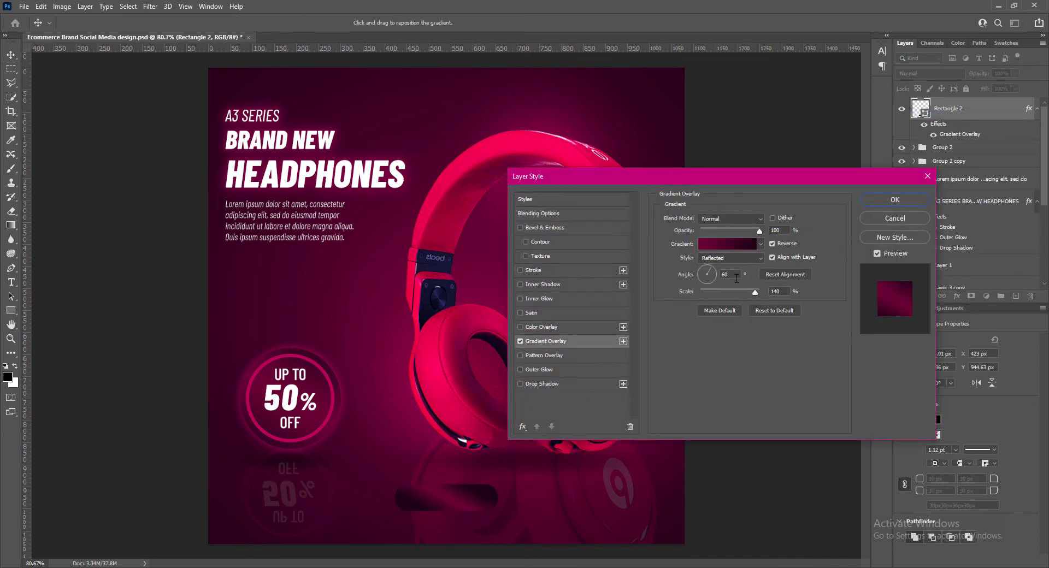
{"action": "left_click", "coordinate": [760, 257]}
{"action": "left_click", "coordinate": [744, 265]}
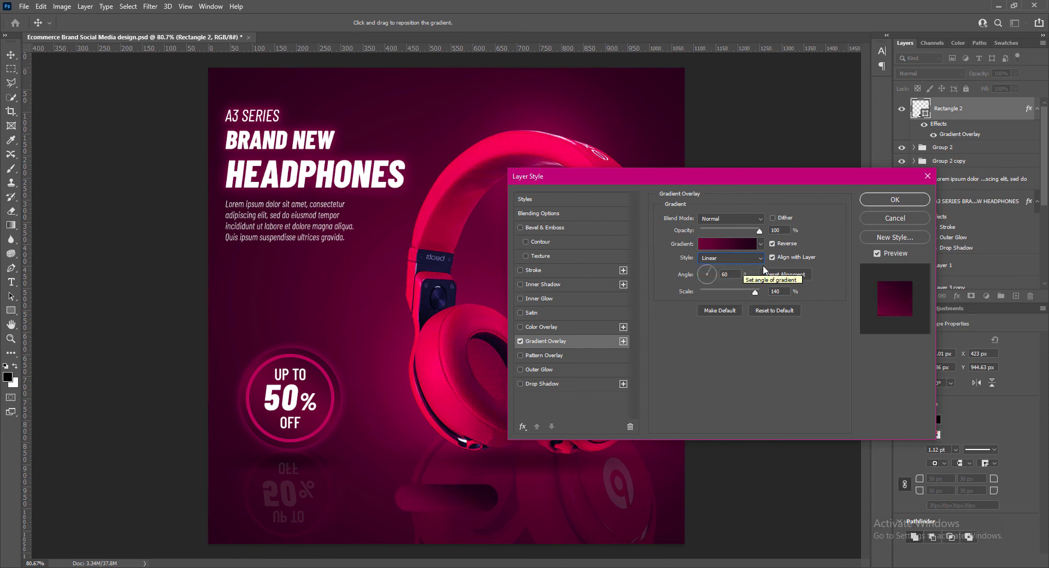
{"action": "left_click", "coordinate": [772, 244]}
{"action": "left_click", "coordinate": [722, 274]}
{"action": "type", "text": "-"}
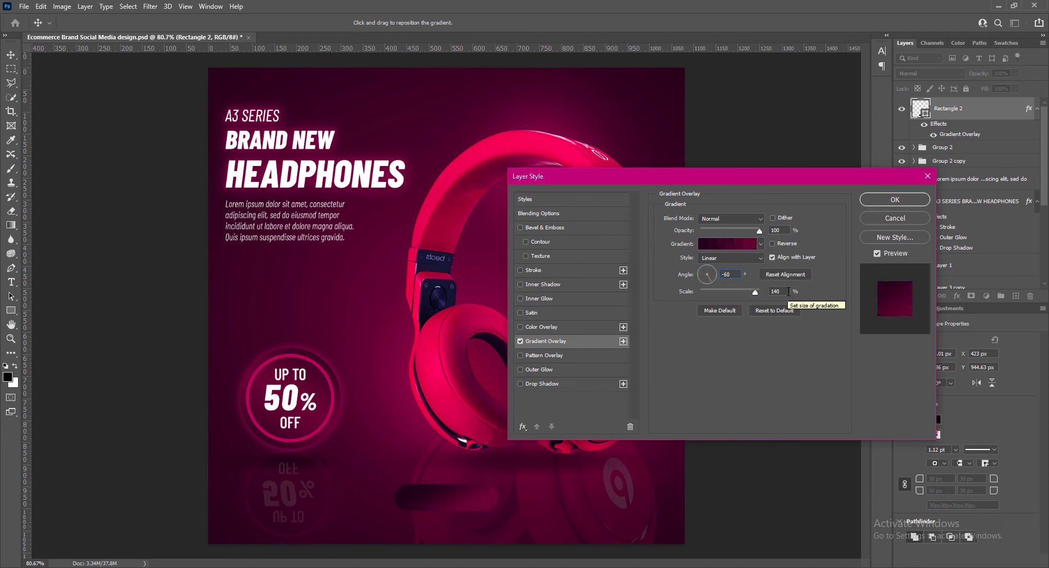
{"action": "left_click", "coordinate": [772, 244]}
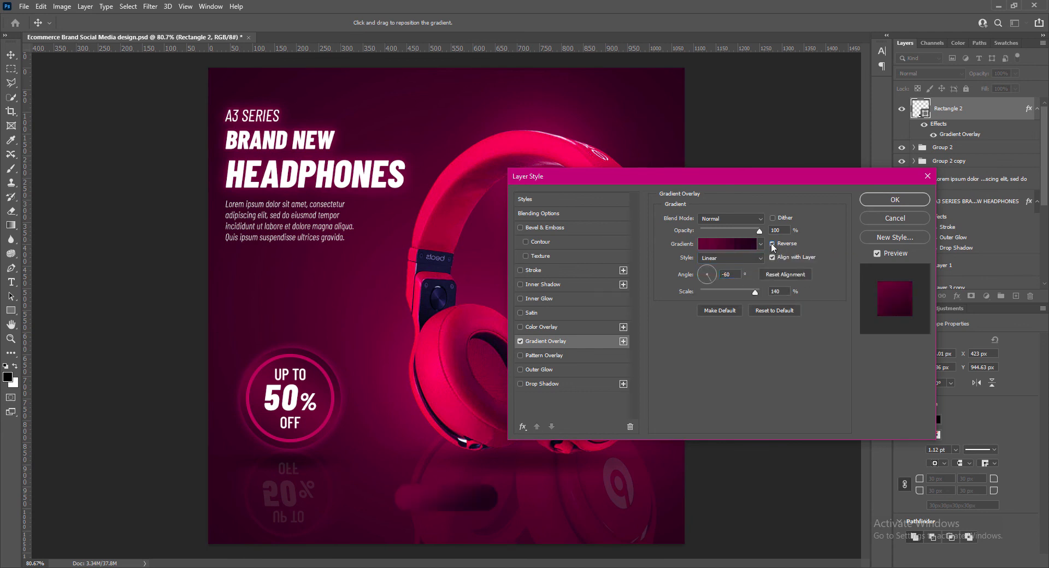
{"action": "left_click", "coordinate": [772, 243]}
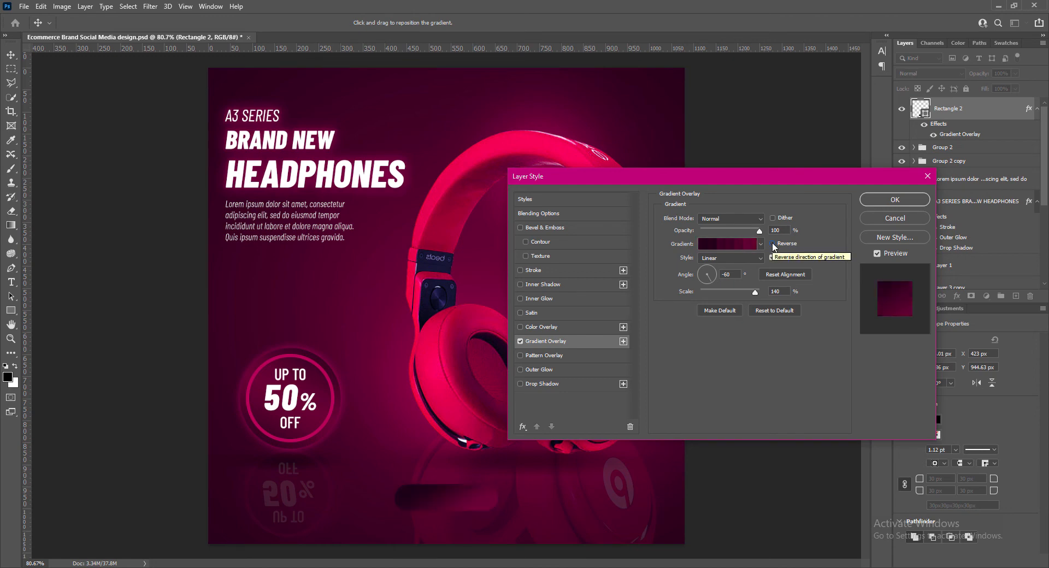
{"action": "left_click", "coordinate": [895, 199]}
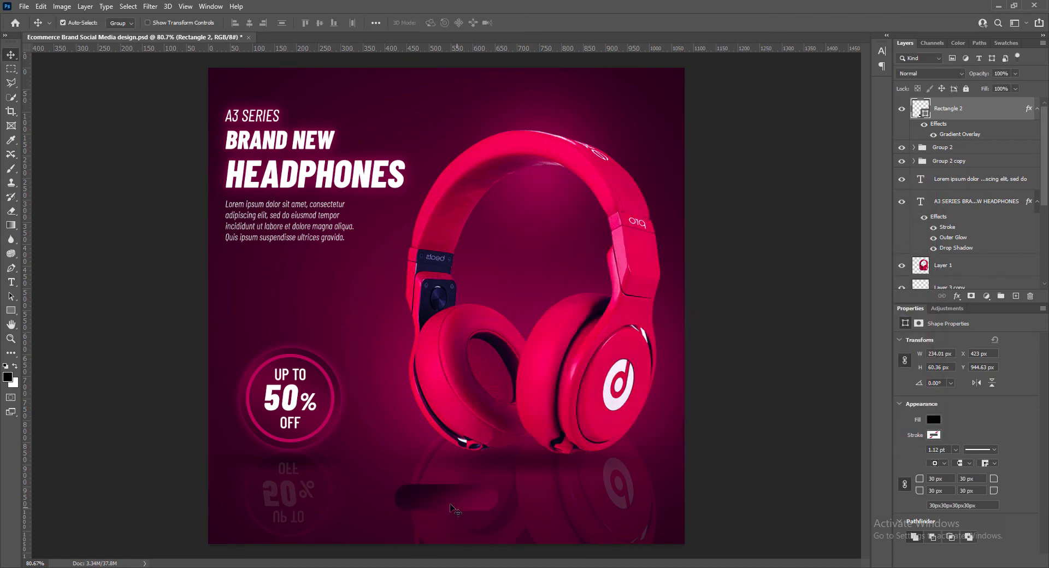
Add a bright pink outside stroke to the rounded button rectangle
{"action": "right_click", "coordinate": [920, 107]}
{"action": "left_click", "coordinate": [918, 115]}
{"action": "left_click", "coordinate": [530, 270]}
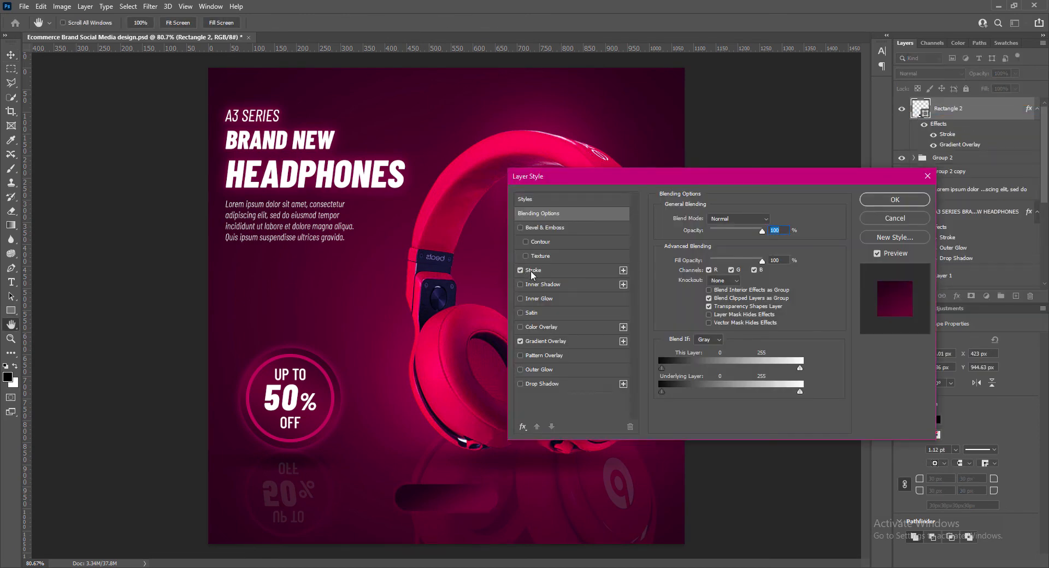
{"action": "left_click", "coordinate": [686, 297]}
{"action": "left_click_drag", "start_coordinate": [365, 417], "coordinate": [367, 387]}
{"action": "left_click_drag", "start_coordinate": [429, 349], "coordinate": [291, 326]}
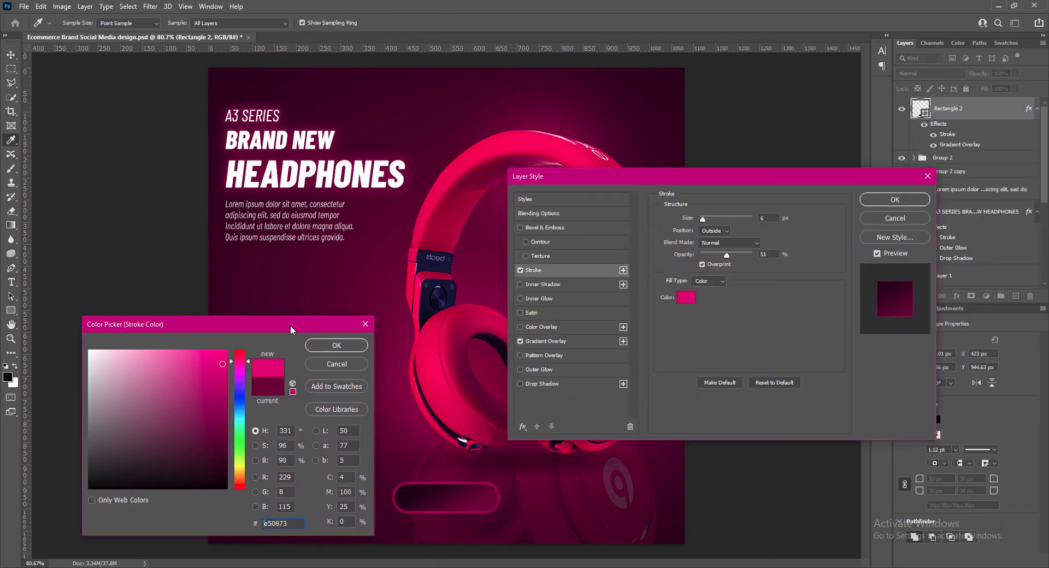
{"action": "left_click", "coordinate": [241, 361]}
{"action": "left_click_drag", "start_coordinate": [228, 364], "coordinate": [229, 358]}
{"action": "left_click", "coordinate": [189, 356]}
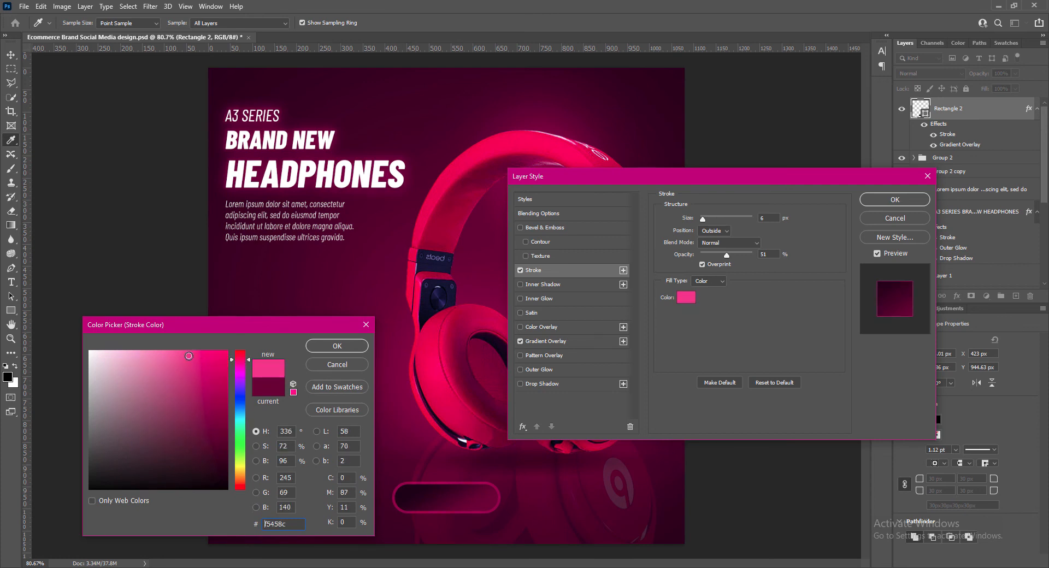
{"action": "left_click", "coordinate": [420, 419]}
{"action": "mouse_move", "coordinate": [227, 361]}
{"action": "left_mouse_down"}
{"action": "mouse_move", "coordinate": [237, 336]}
{"action": "mouse_move", "coordinate": [156, 350]}
{"action": "left_mouse_up"}
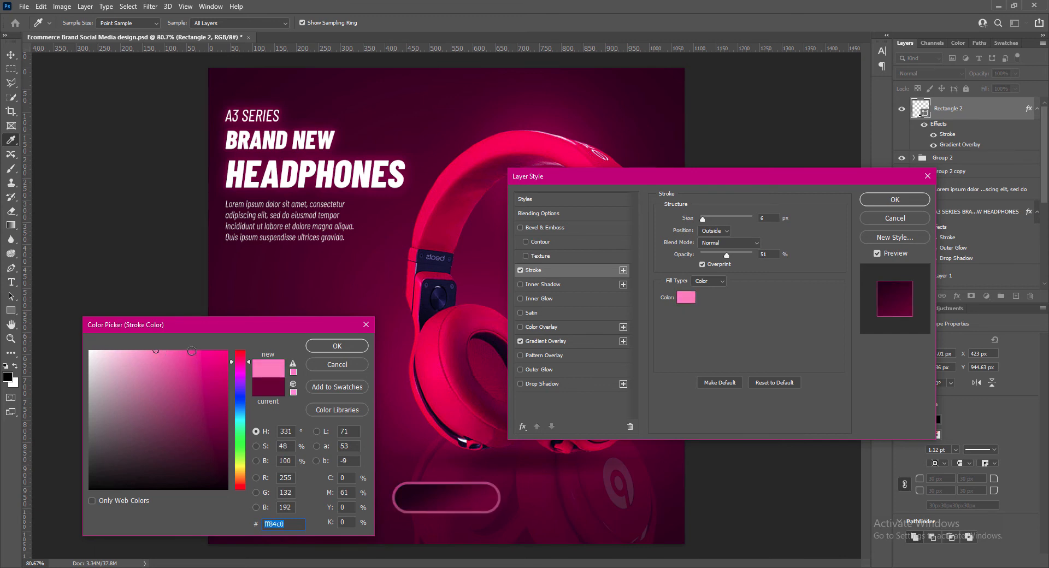
{"action": "left_click", "coordinate": [191, 351]}
{"action": "left_click", "coordinate": [349, 349]}
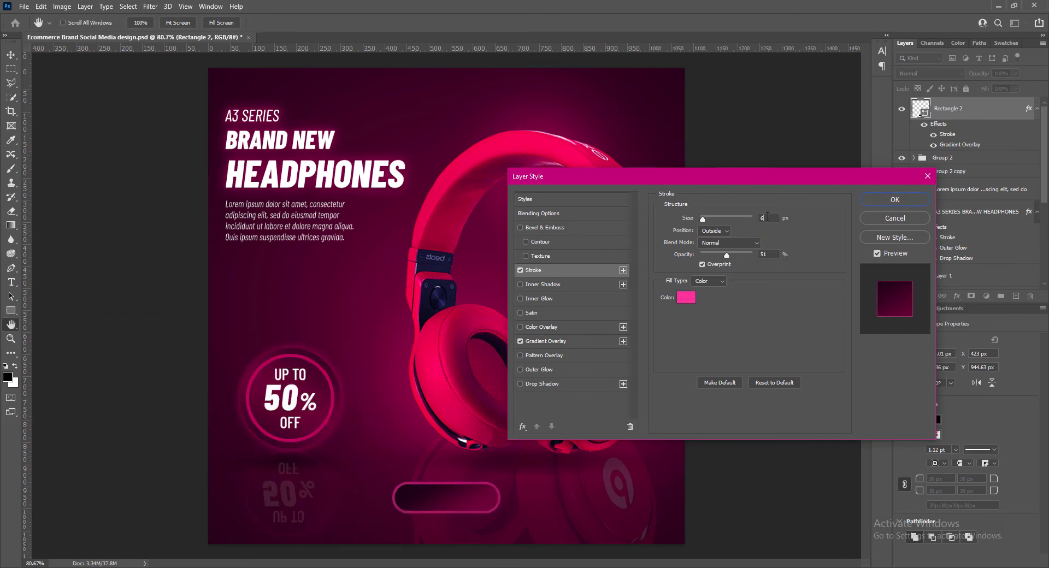
Set the button's stroke size to 3 px and enable its Outer Glow
{"action": "left_click_drag", "start_coordinate": [766, 218], "coordinate": [741, 216]}
{"action": "type", "text": "3"}
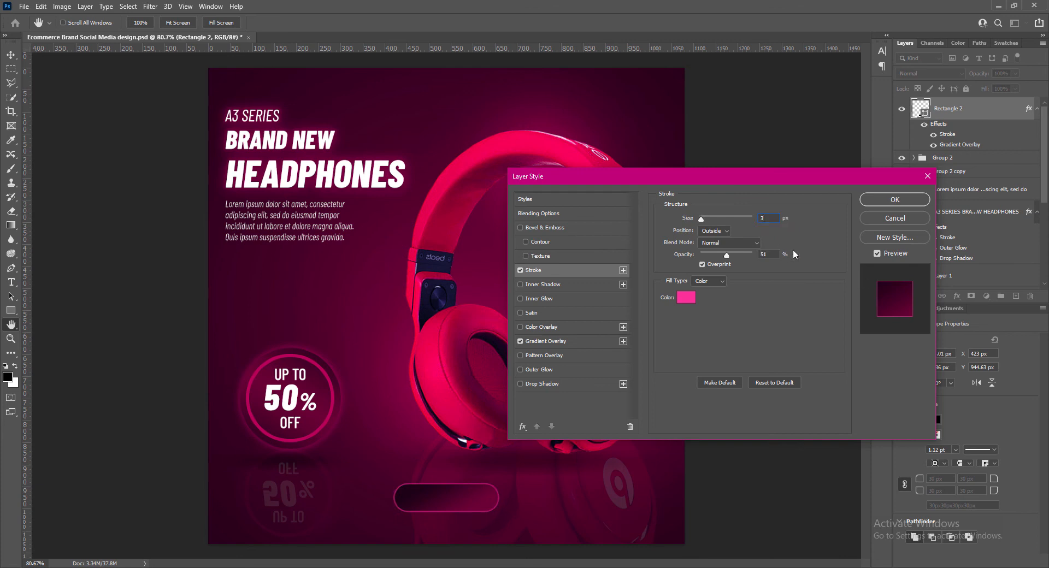
{"action": "left_click", "coordinate": [520, 370]}
{"action": "left_click", "coordinate": [541, 369]}
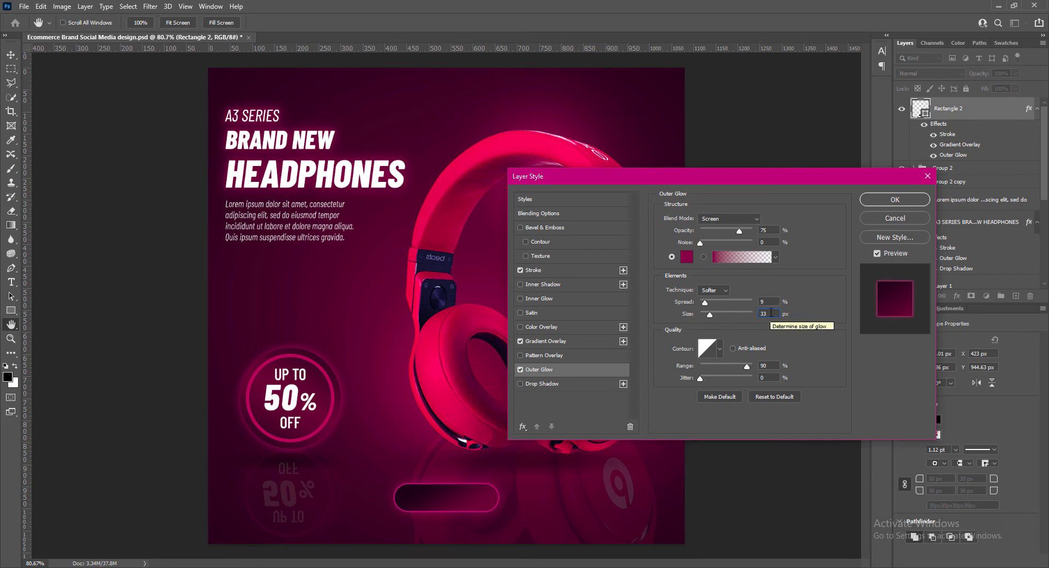
{"action": "left_click", "coordinate": [894, 200]}
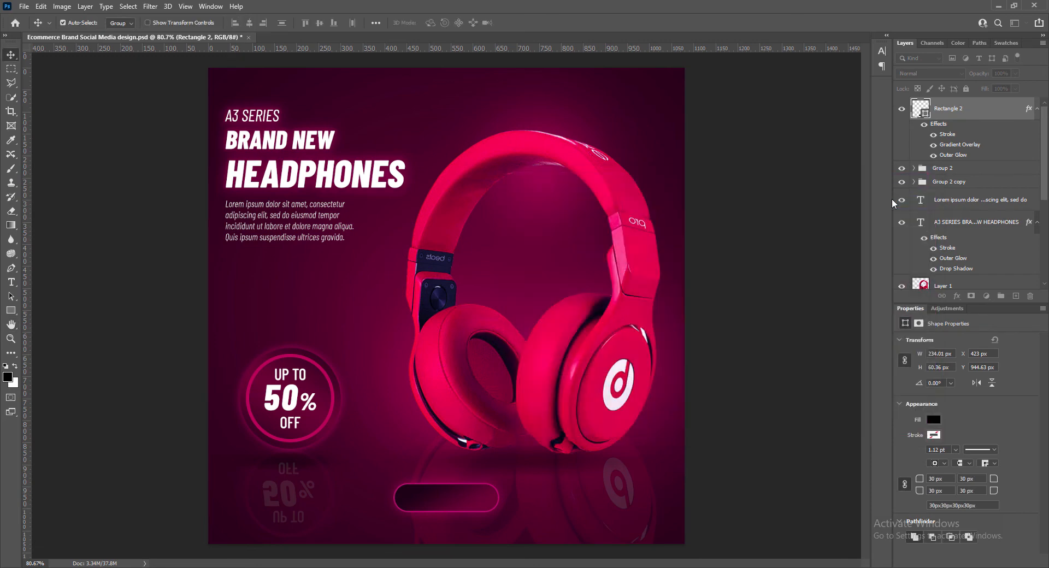
Set the button's Outer Glow size to 27 px and save the document
{"action": "double_click", "coordinate": [943, 114]}
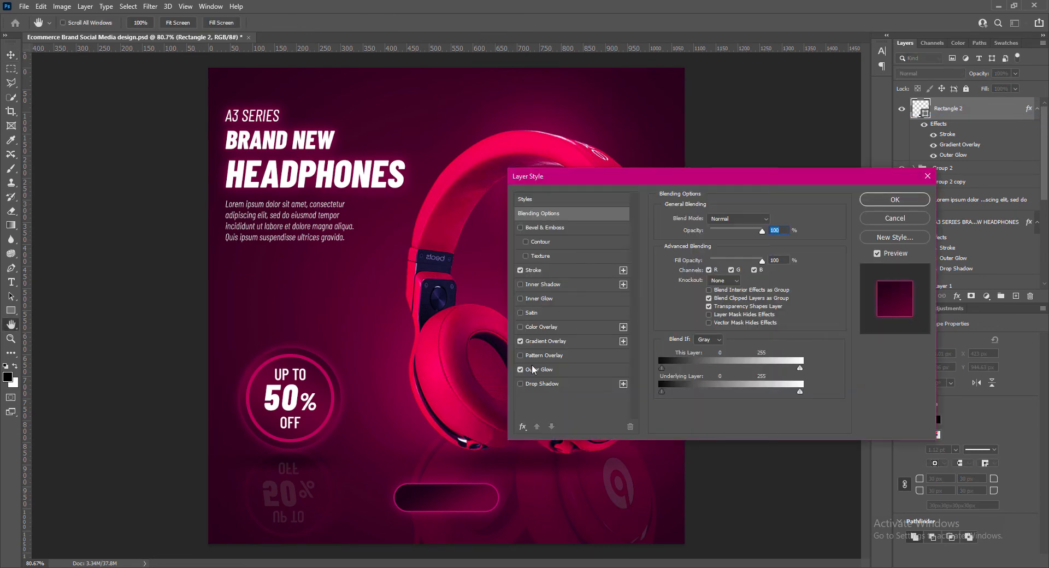
{"action": "left_click", "coordinate": [532, 369]}
{"action": "type", "text": "27"}
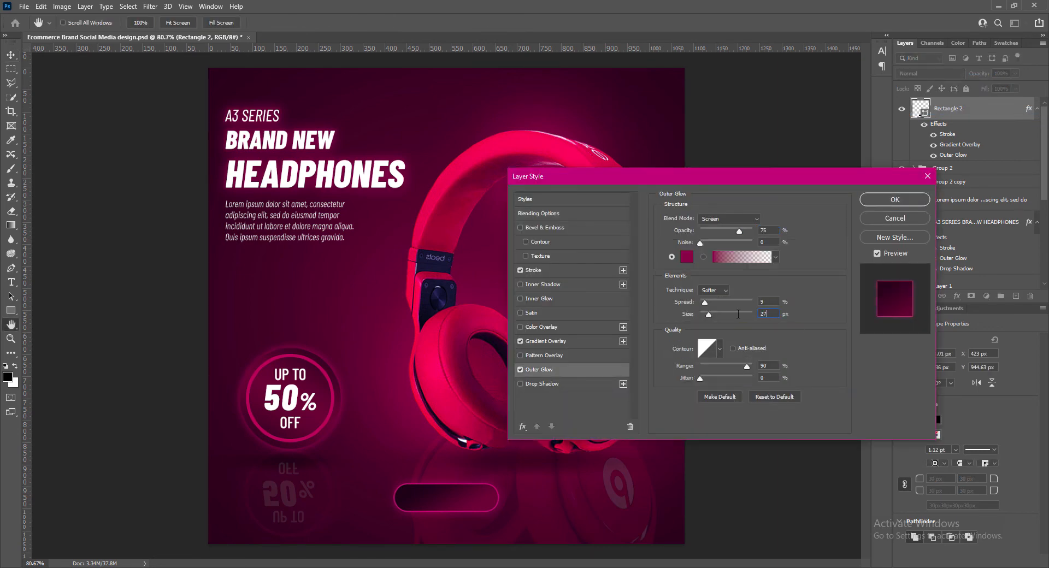
{"action": "left_click", "coordinate": [874, 201]}
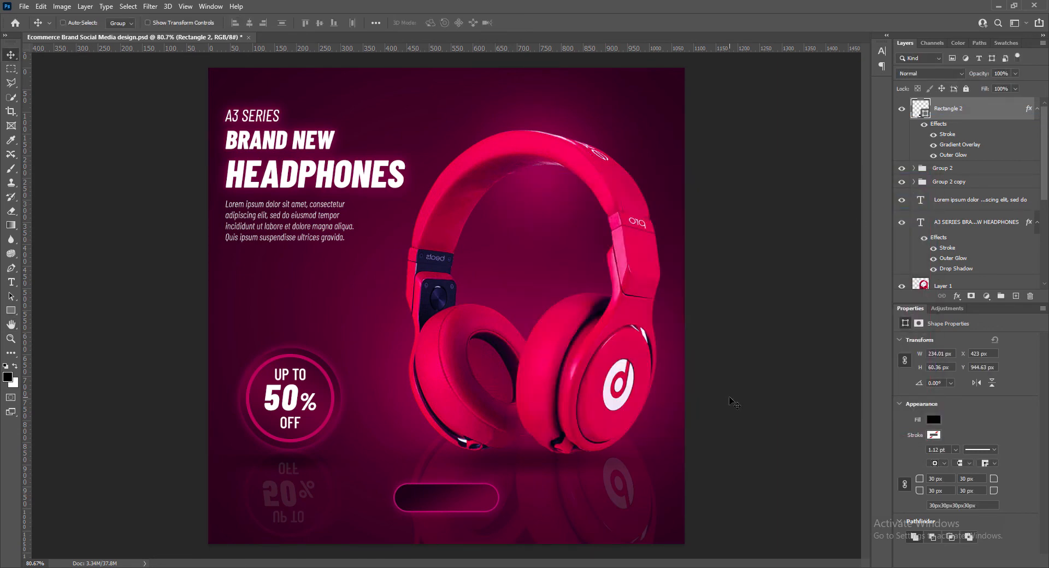
{"action": "key", "text": "ctrl+s"}
{"action": "key", "text": "ctrl+t"}
{"action": "left_click_drag", "start_coordinate": [457, 503], "coordinate": [452, 504]}
{"action": "left_click", "coordinate": [541, 23]}
Add the text "SHOP NOW" on a new top layer over the button and set its font size to 10 pt
{"action": "left_click", "coordinate": [11, 282]}
{"action": "left_click", "coordinate": [1015, 295]}
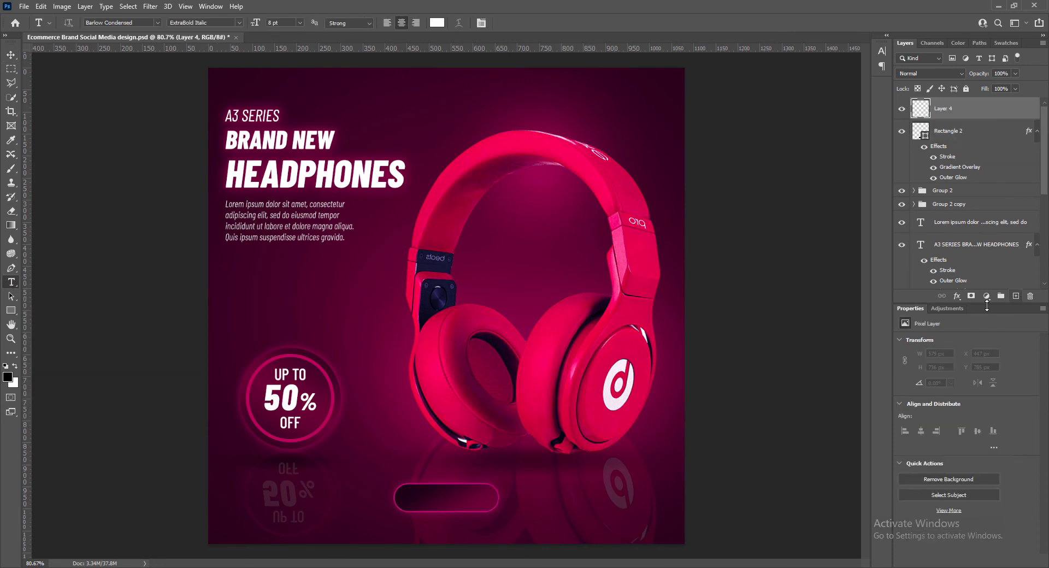
{"action": "left_click", "coordinate": [415, 500]}
{"action": "type", "text": "SHOP NOW"}
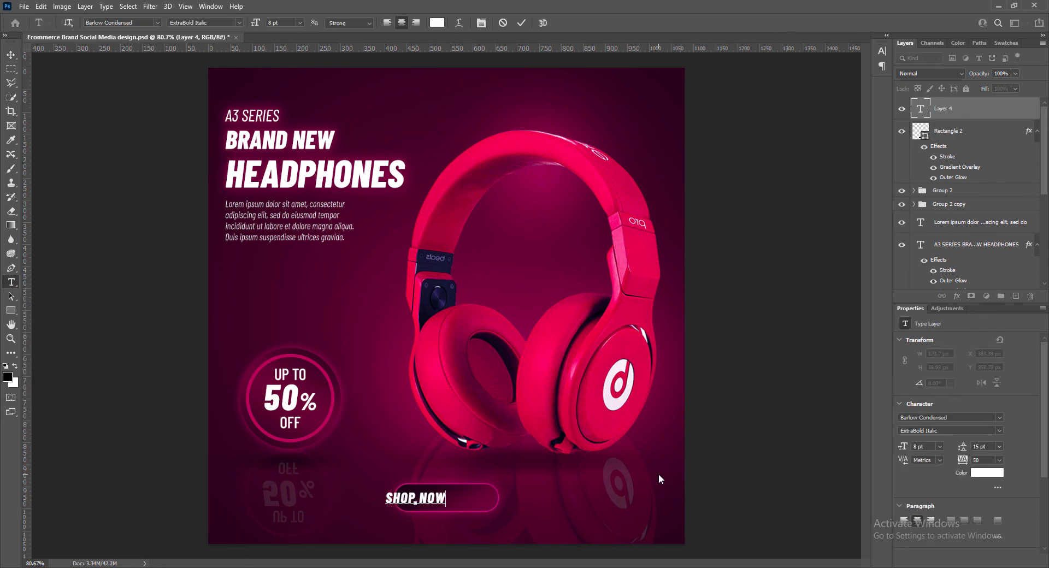
{"action": "left_click_drag", "start_coordinate": [388, 498], "coordinate": [451, 498]}
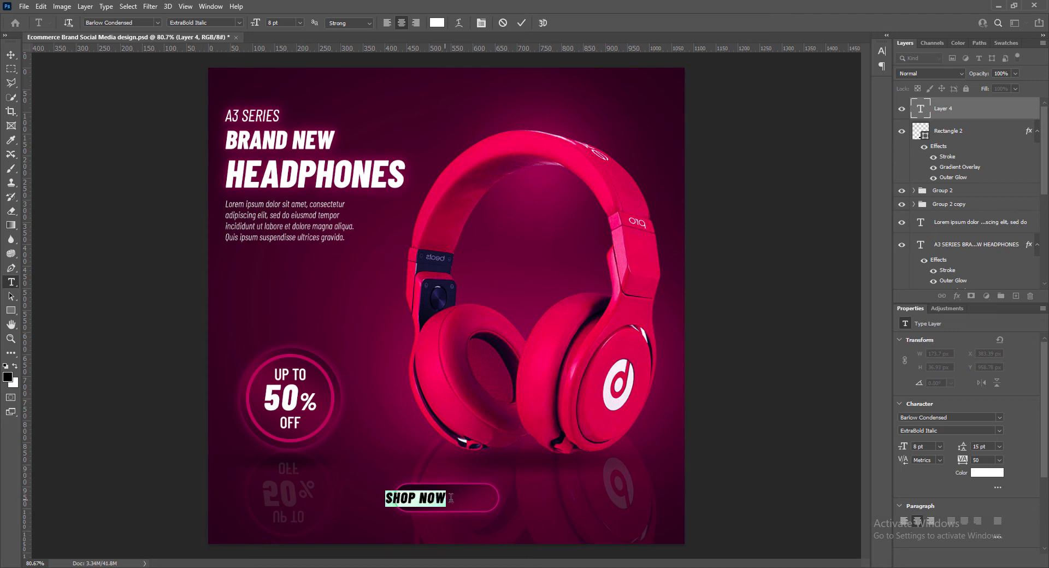
{"action": "left_click", "coordinate": [299, 23]}
{"action": "left_click", "coordinate": [290, 60]}
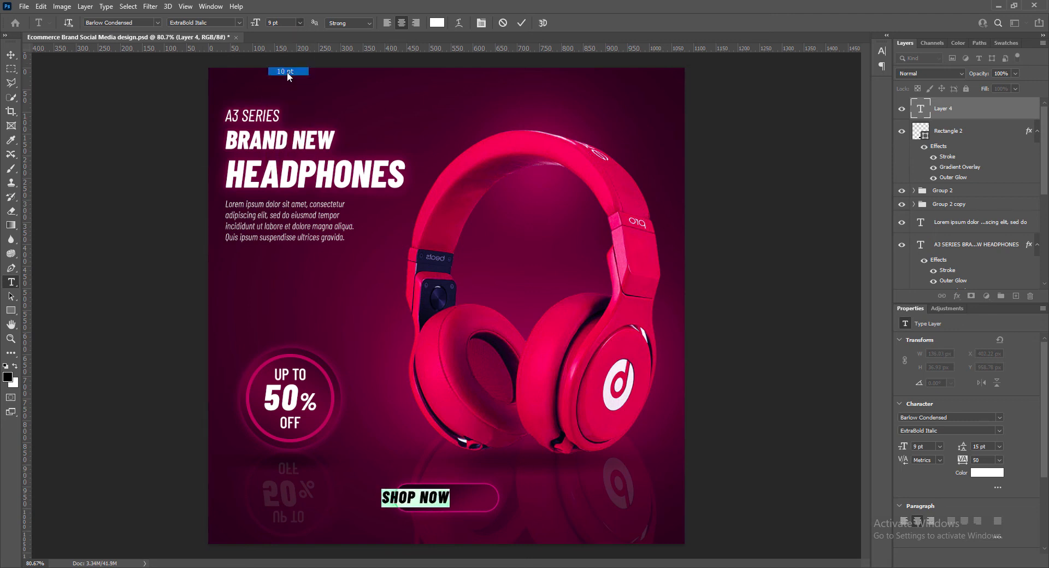
{"action": "left_click", "coordinate": [522, 23]}
Move the "SHOP NOW" text into the rounded button and nudge it until it is centred
{"action": "key", "text": "v"}
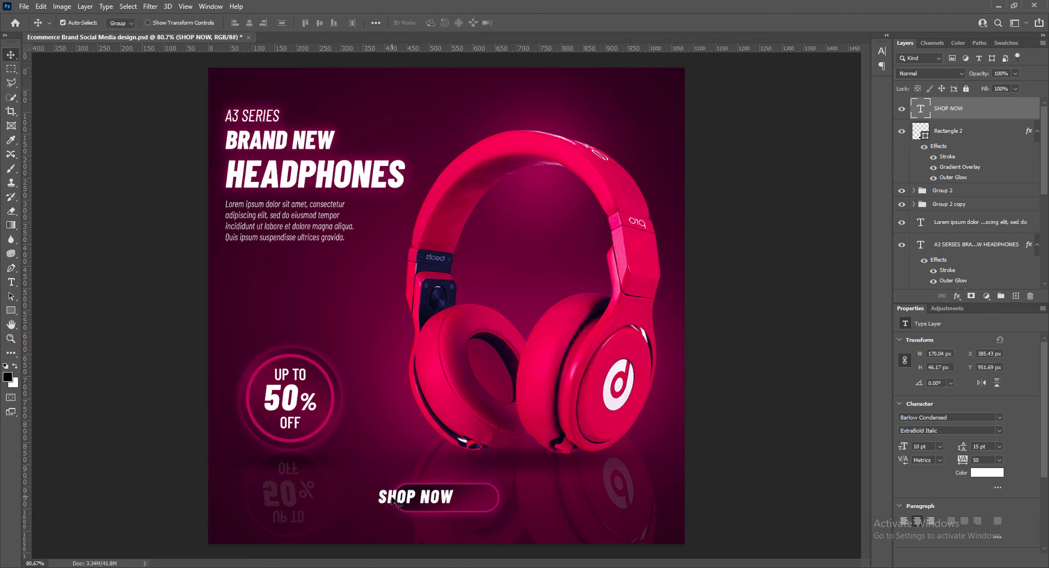
{"action": "left_click_drag", "start_coordinate": [390, 499], "coordinate": [421, 500]}
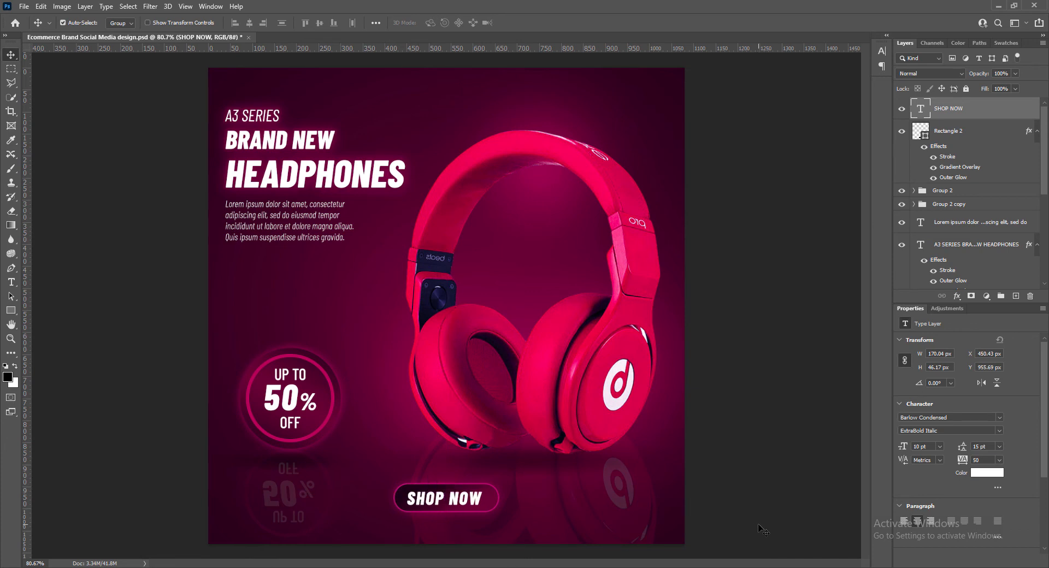
{"action": "key", "text": "Down"}
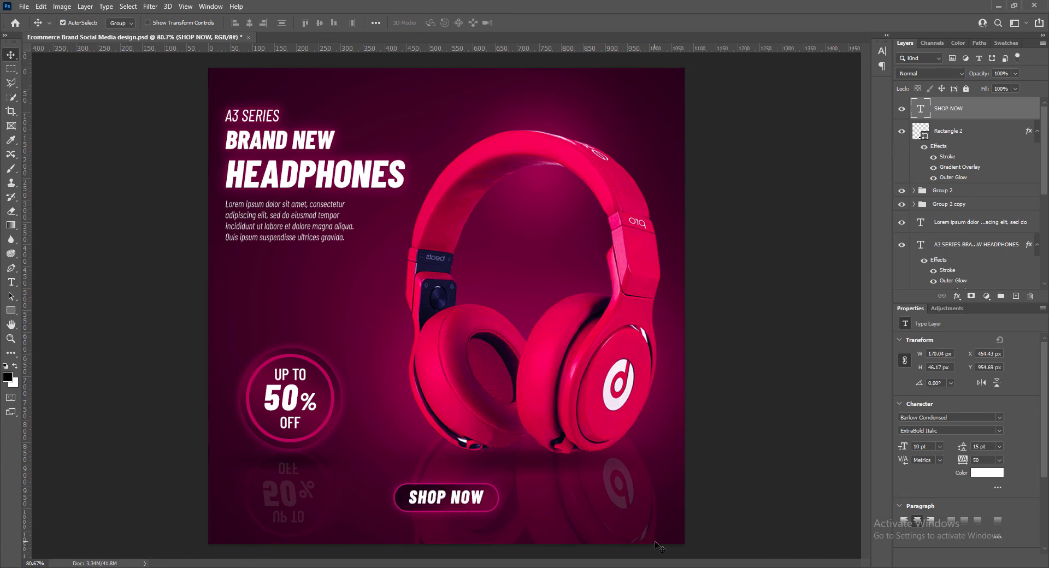
{"action": "key", "text": "Right"}
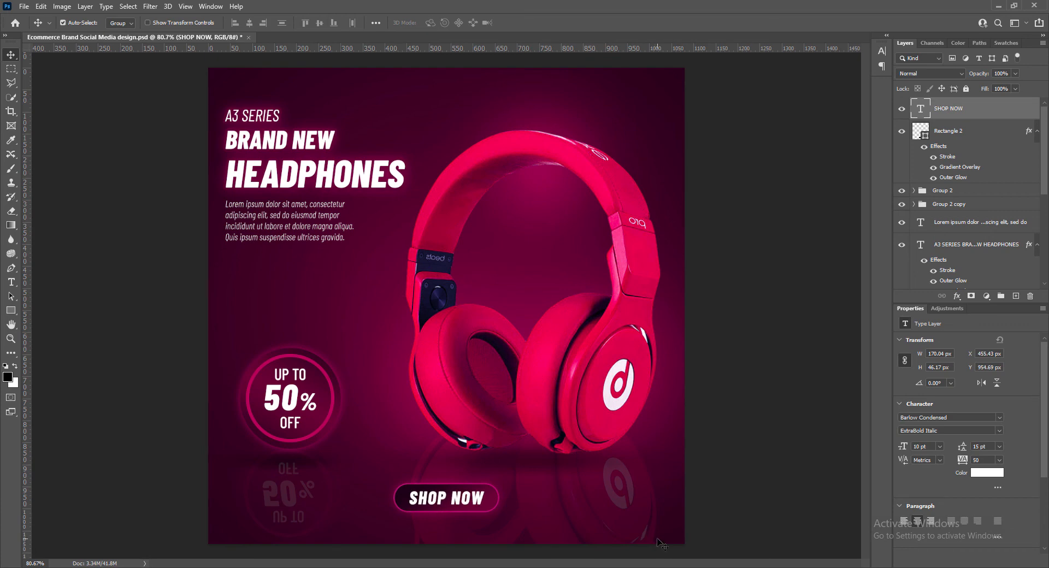
Apply a Drop Shadow with a distance of 3 px and a size of 3 px to the "SHOP NOW" text
{"action": "right_click", "coordinate": [919, 108]}
{"action": "left_click", "coordinate": [923, 114]}
{"action": "left_click", "coordinate": [520, 384]}
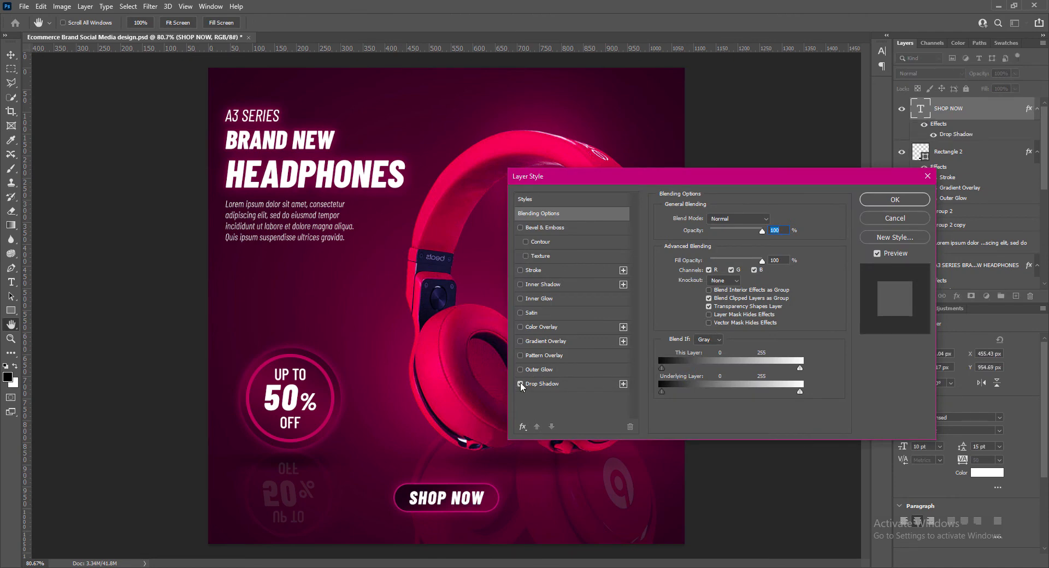
{"action": "left_click", "coordinate": [772, 266]}
{"action": "type", "text": "3"}
{"action": "key", "text": "Tab"}
{"action": "key", "text": "Tab"}
{"action": "type", "text": "3"}
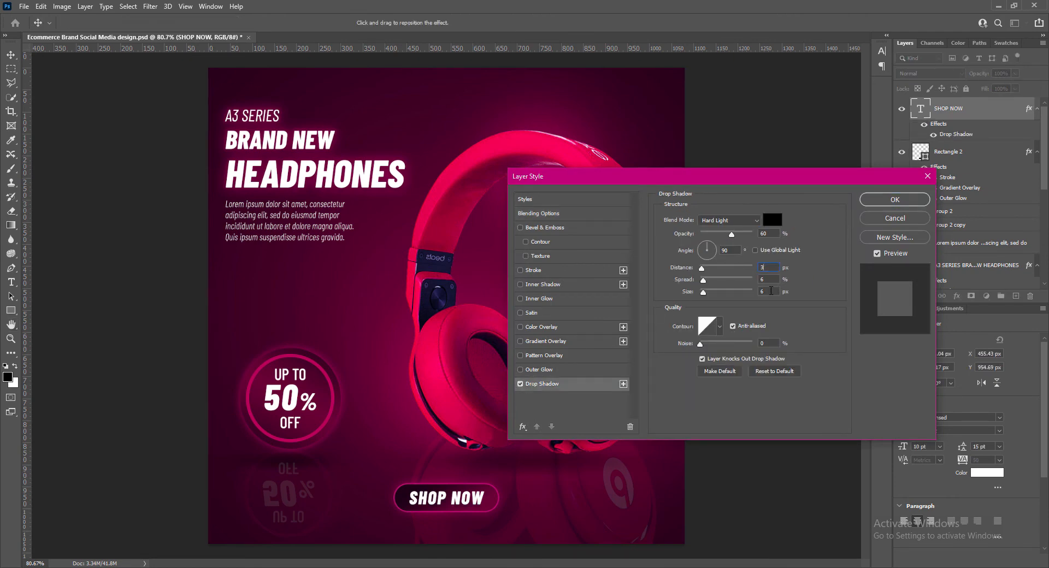
{"action": "left_click", "coordinate": [873, 204]}
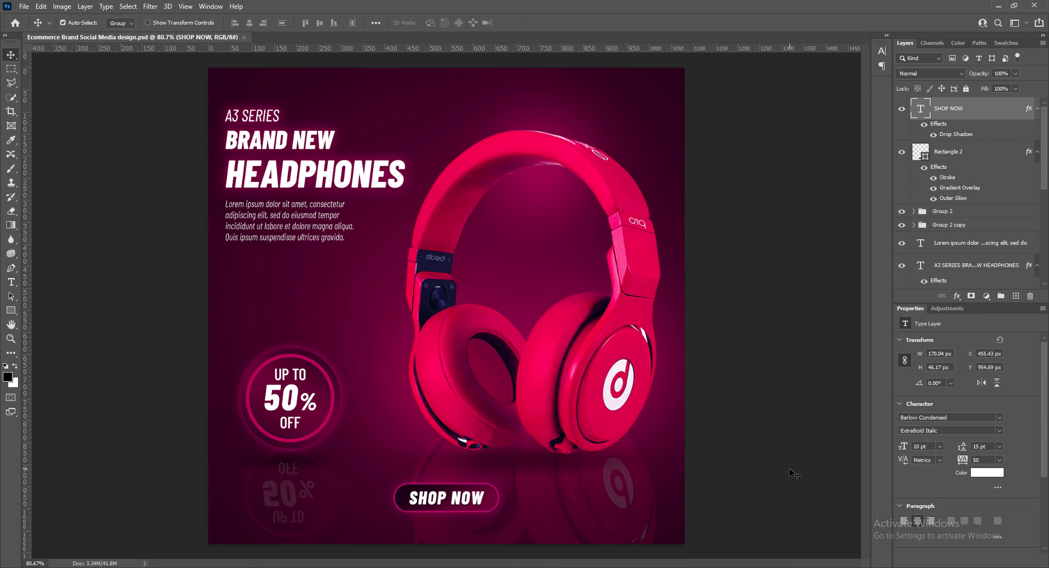
Save the document and nudge the "UP TO 50% OFF" text slightly upward inside the ring badge
{"action": "left_click", "coordinate": [472, 504]}
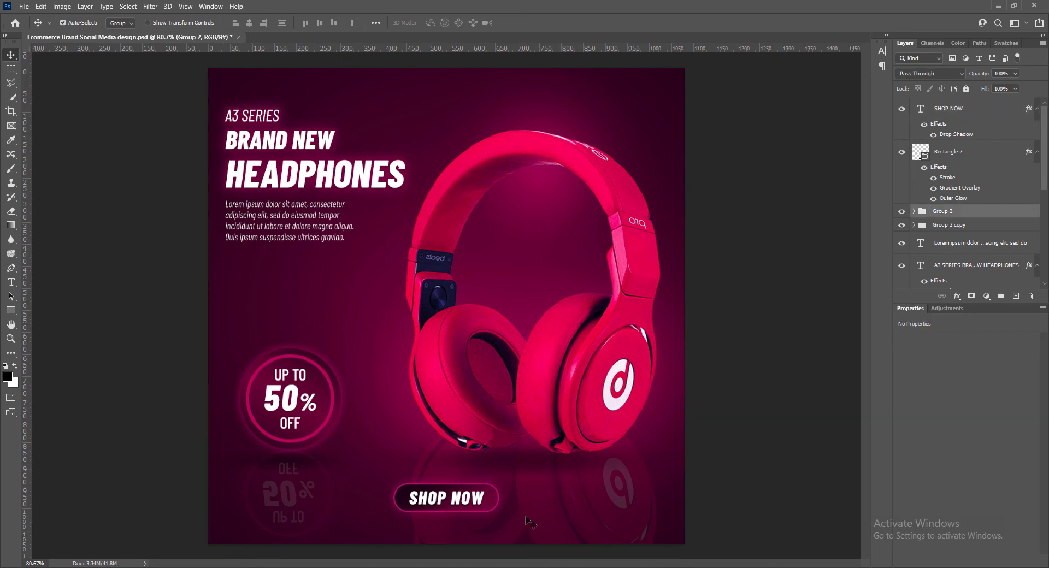
{"action": "key", "text": "ctrl+s"}
{"action": "left_click", "coordinate": [913, 211]}
{"action": "left_click", "coordinate": [960, 232]}
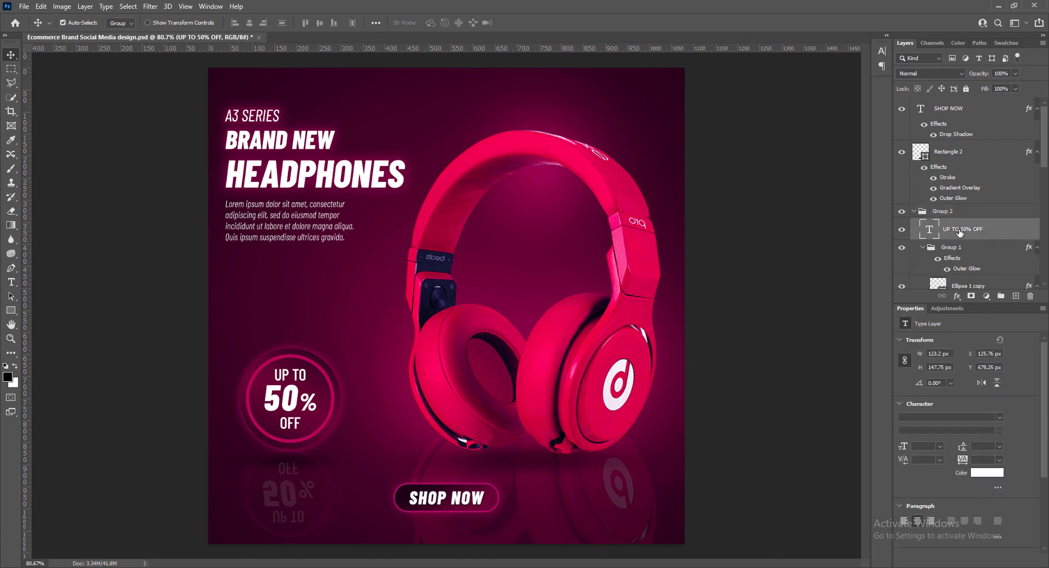
{"action": "key", "text": "Down"}
{"action": "key", "text": "Up"}
{"action": "key", "text": "Up"}
{"action": "left_click", "coordinate": [731, 394]}
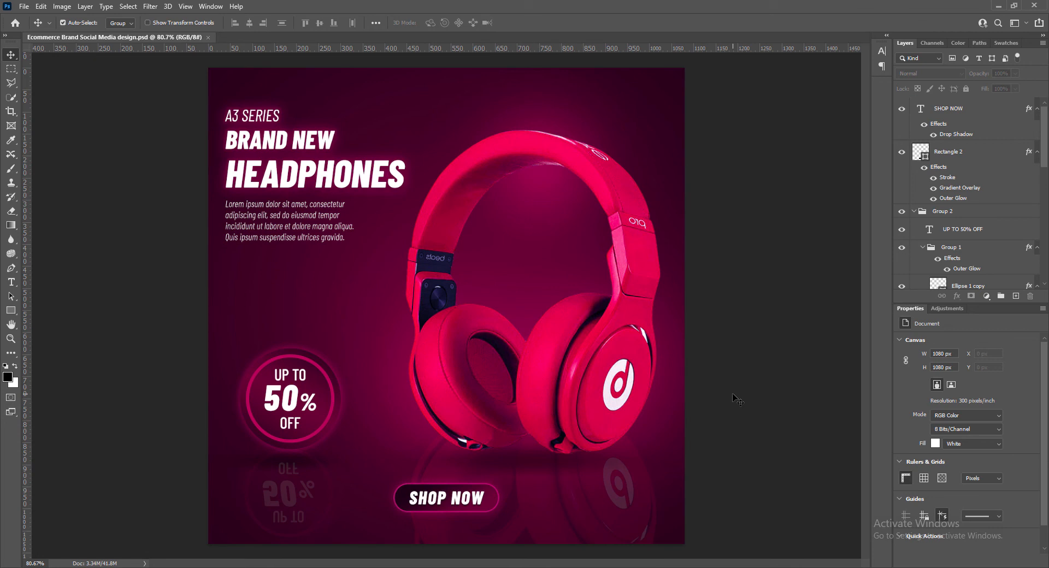
{"action": "left_click", "coordinate": [457, 500]}
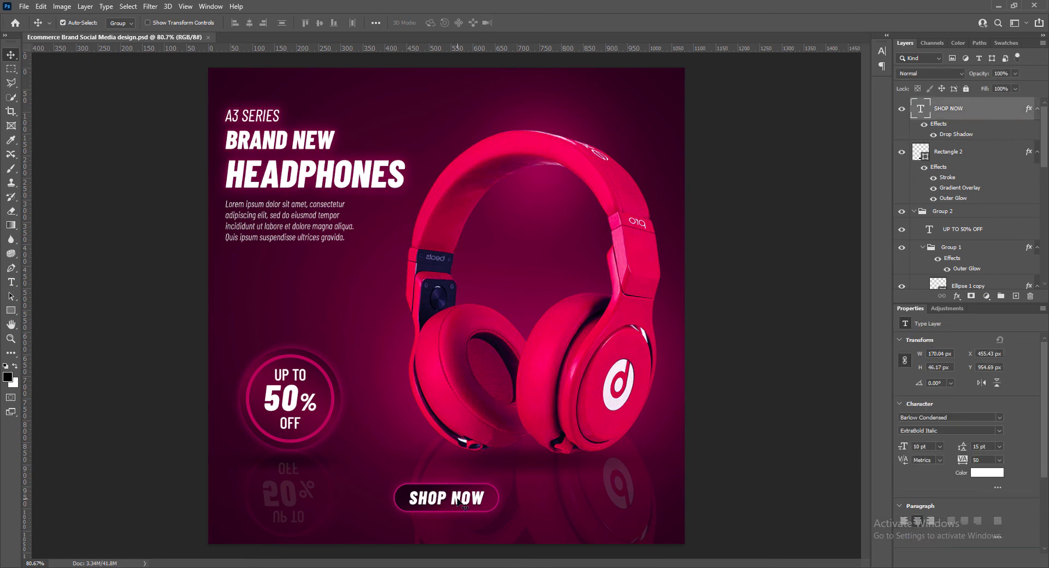
{"action": "left_click_drag", "start_coordinate": [457, 499], "coordinate": [601, 506]}
{"action": "double_click", "coordinate": [921, 110]}
{"action": "type", "text": "www.companywebsite.com"}
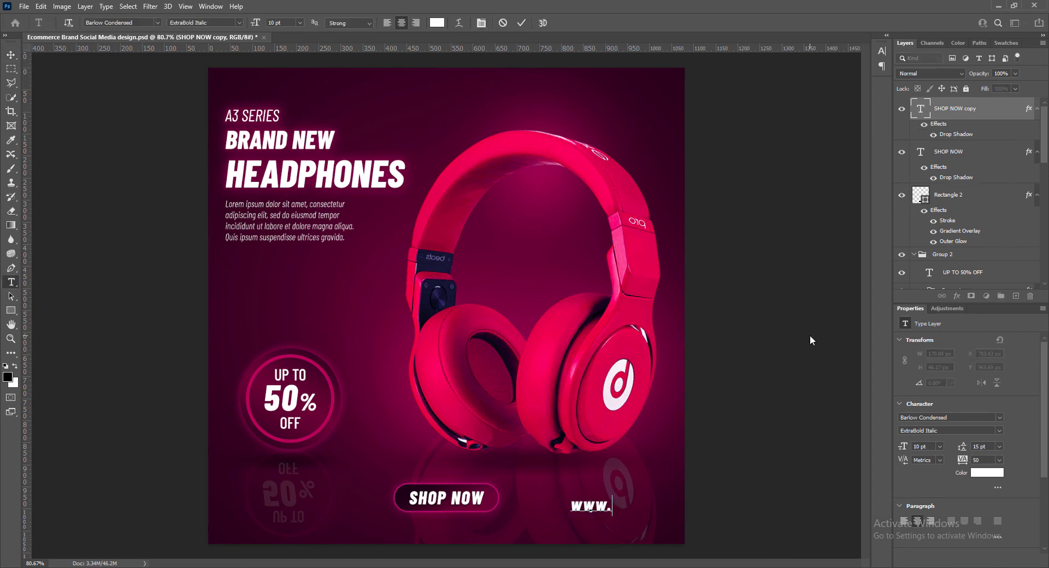
{"action": "key", "text": "ctrl+a"}
{"action": "left_click", "coordinate": [239, 22]}
{"action": "left_click", "coordinate": [199, 68]}
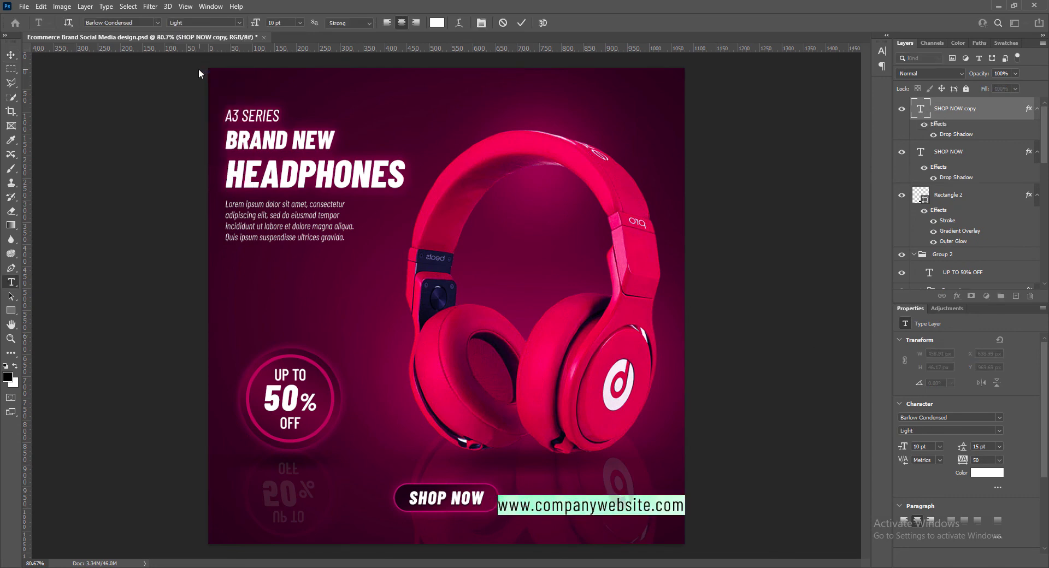
{"action": "left_click", "coordinate": [239, 23]}
{"action": "left_click", "coordinate": [199, 85]}
{"action": "left_click", "coordinate": [299, 23]}
{"action": "left_click", "coordinate": [289, 56]}
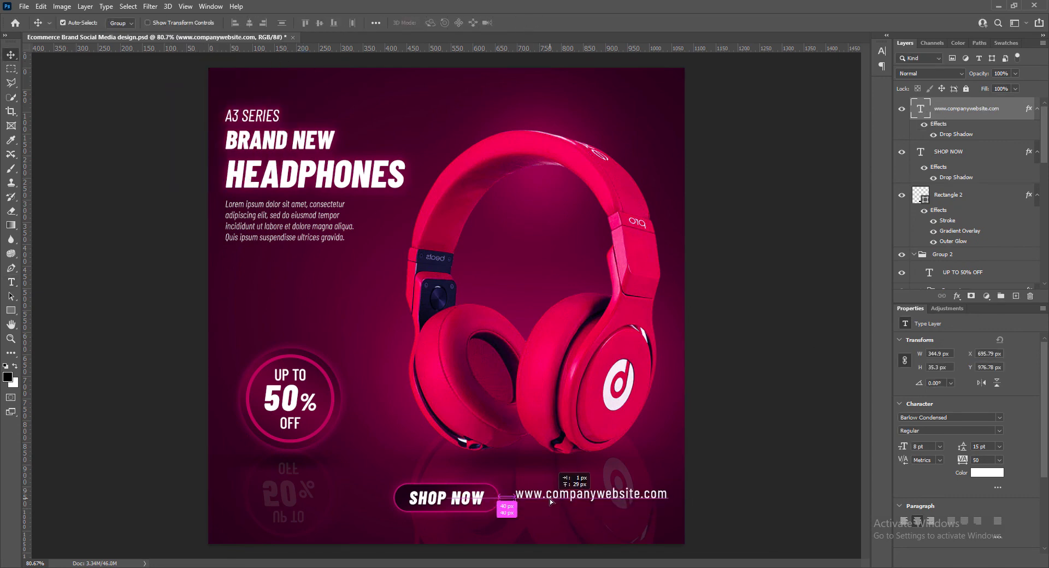
{"action": "left_click", "coordinate": [300, 23]}
{"action": "left_click", "coordinate": [285, 47]}
{"action": "left_click", "coordinate": [11, 55]}
Duplicate the website text beneath the "50% OFF" badge and replace the copy's wording with the placeholder phone number
{"action": "left_click_drag", "start_coordinate": [564, 502], "coordinate": [287, 502]}
{"action": "double_click", "coordinate": [920, 109]}
{"action": "type", "text": "+000 123 "}
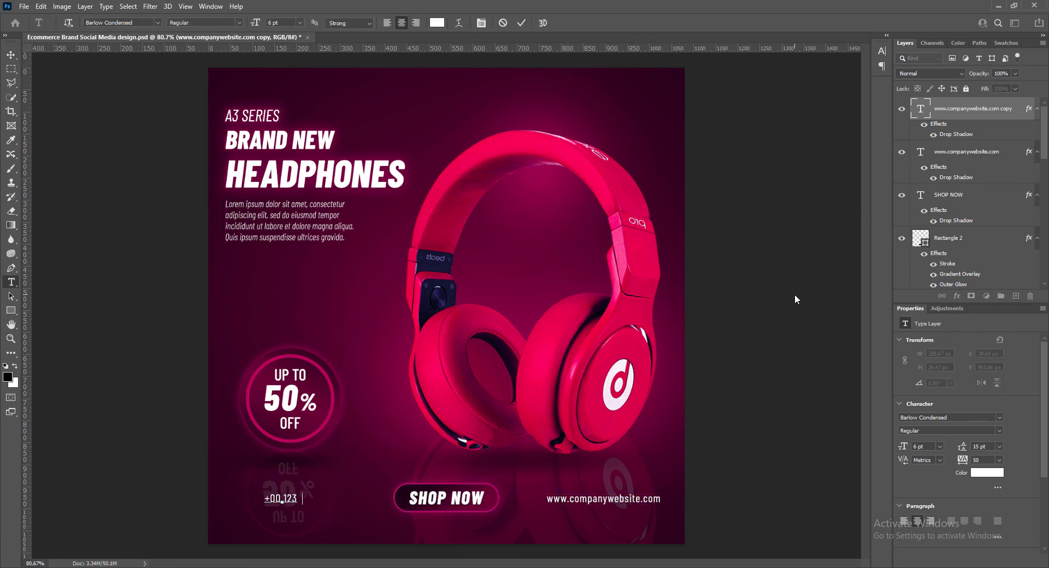
{"action": "type", "text": "456 789"}
{"action": "left_click", "coordinate": [265, 500]}
{"action": "type", "text": "0"}
Set the phone number text to 8 pt and shift it slightly to the right beneath the badge
{"action": "key", "text": "ctrl+a"}
{"action": "left_click", "coordinate": [300, 23]}
{"action": "left_click", "coordinate": [285, 48]}
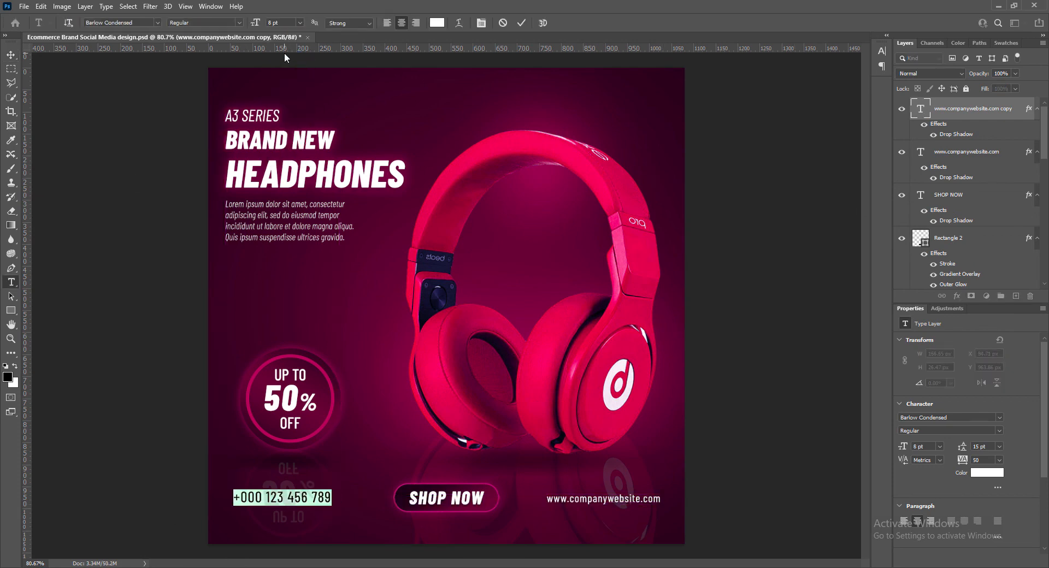
{"action": "left_click", "coordinate": [521, 23]}
{"action": "key", "text": "v"}
{"action": "left_click_drag", "start_coordinate": [257, 501], "coordinate": [270, 504]}
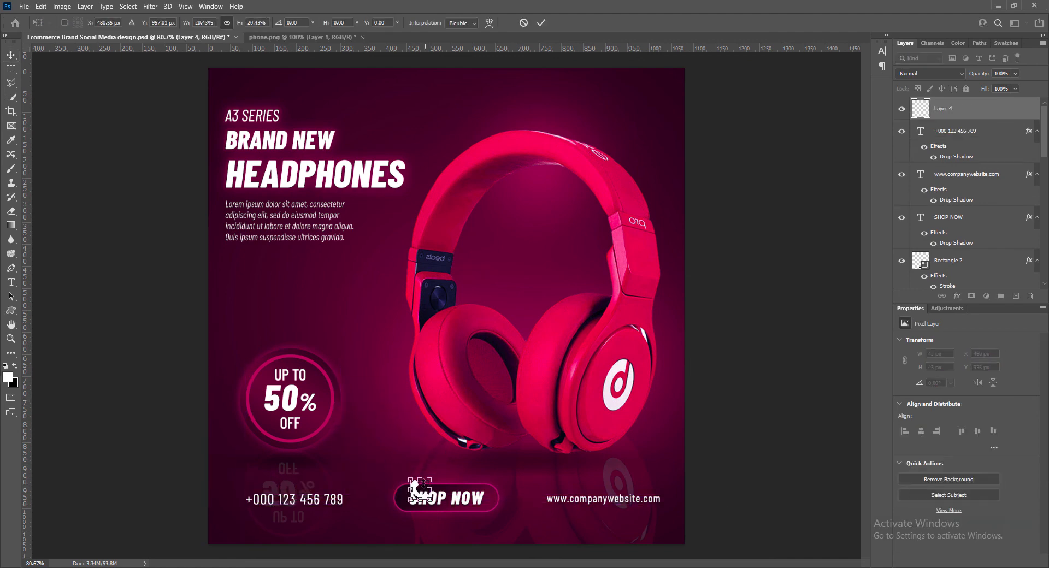
Place the phone icon, scaled to about 20%, to the left of the phone number and nudge the number slightly left
{"action": "key", "text": "Return"}
{"action": "left_click_drag", "start_coordinate": [415, 488], "coordinate": [230, 495]}
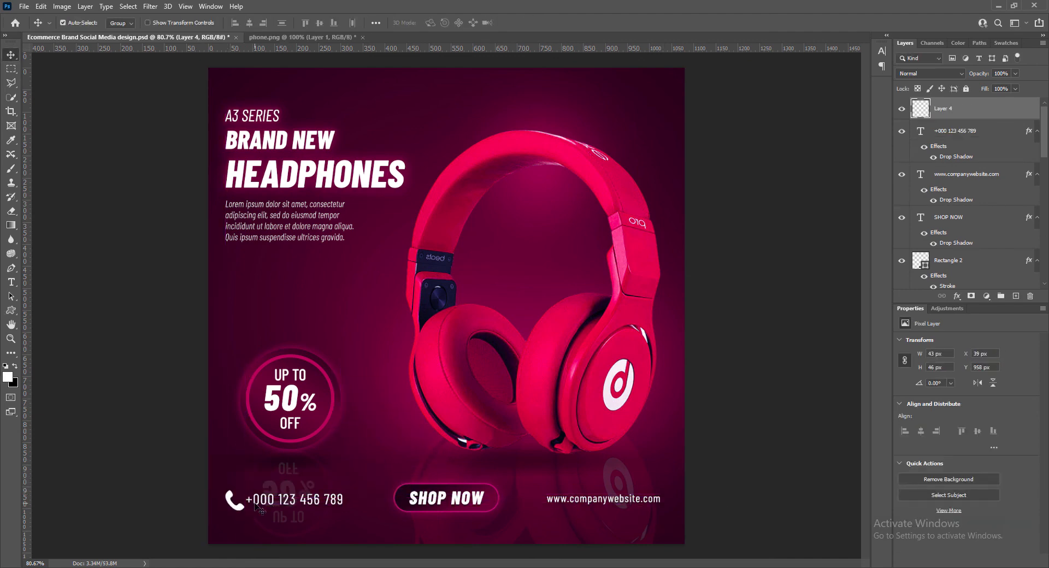
{"action": "left_click", "coordinate": [258, 508]}
{"action": "key", "text": "Left"}
{"action": "key", "text": "Left"}
{"action": "key", "text": "Left"}
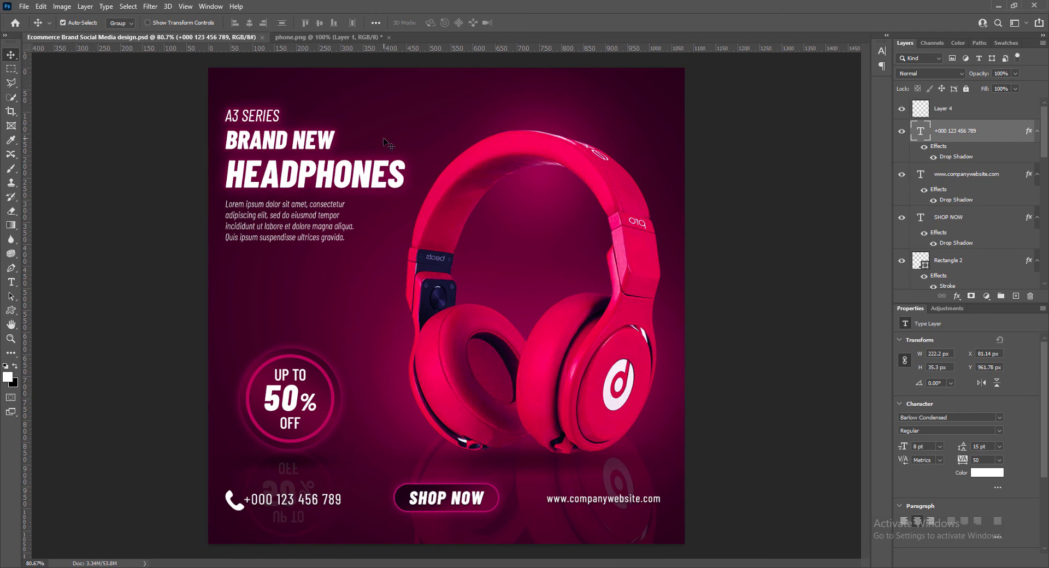
Paste the brand logo, shrink it to about 117 × 118 px and place it in the design's upper-right corner
{"action": "key", "text": "ctrl+v"}
{"action": "key", "text": "ctrl+t"}
{"action": "left_click_drag", "start_coordinate": [344, 116], "coordinate": [428, 230]}
{"action": "left_click_drag", "start_coordinate": [472, 206], "coordinate": [644, 115]}
{"action": "key", "text": "Return"}
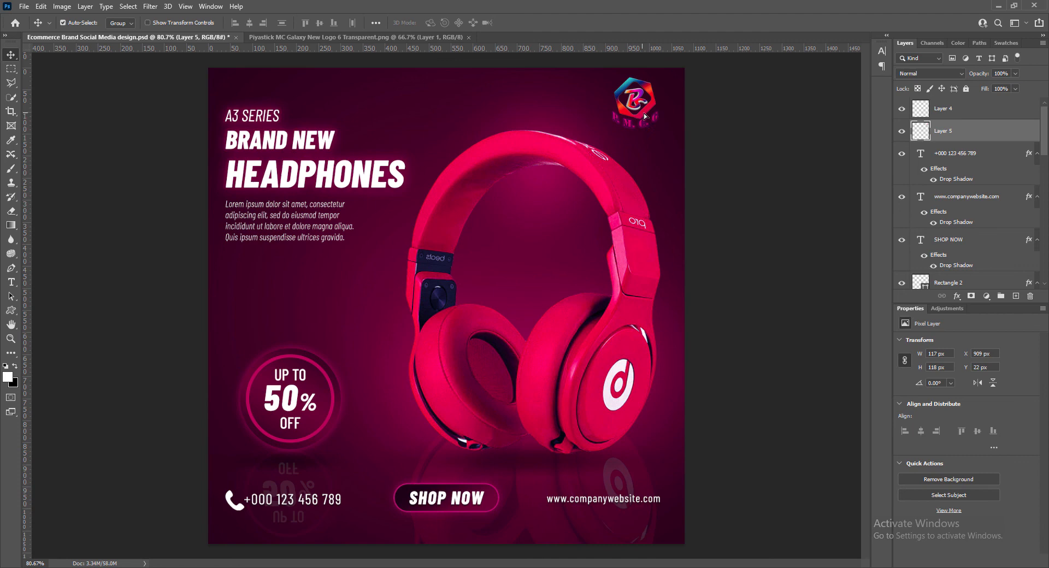
Brighten the brand logo with image adjustments and save the document
{"action": "left_click", "coordinate": [62, 8]}
{"action": "mouse_move", "coordinate": [74, 33]}
{"action": "left_click", "coordinate": [197, 34]}
{"action": "left_click_drag", "start_coordinate": [765, 85], "coordinate": [825, 119]}
{"action": "left_click", "coordinate": [852, 73]}
{"action": "left_click", "coordinate": [63, 7]}
{"action": "left_click", "coordinate": [196, 81]}
{"action": "left_click", "coordinate": [866, 104]}
{"action": "key", "text": "ctrl+s"}
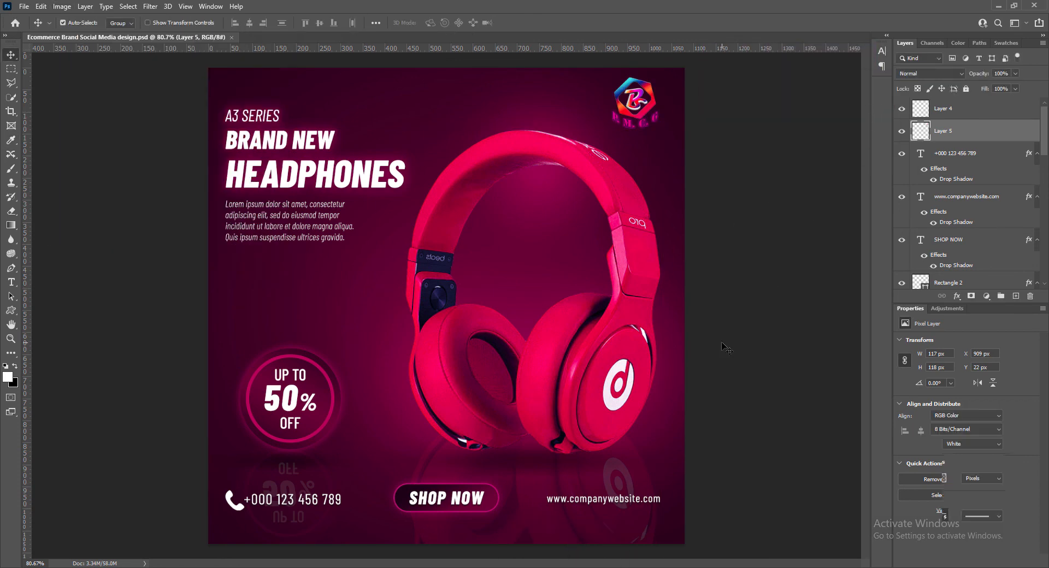
Add a new empty layer directly above the gradient background rectangle
{"action": "left_click_drag", "start_coordinate": [445, 49], "coordinate": [380, 49]}
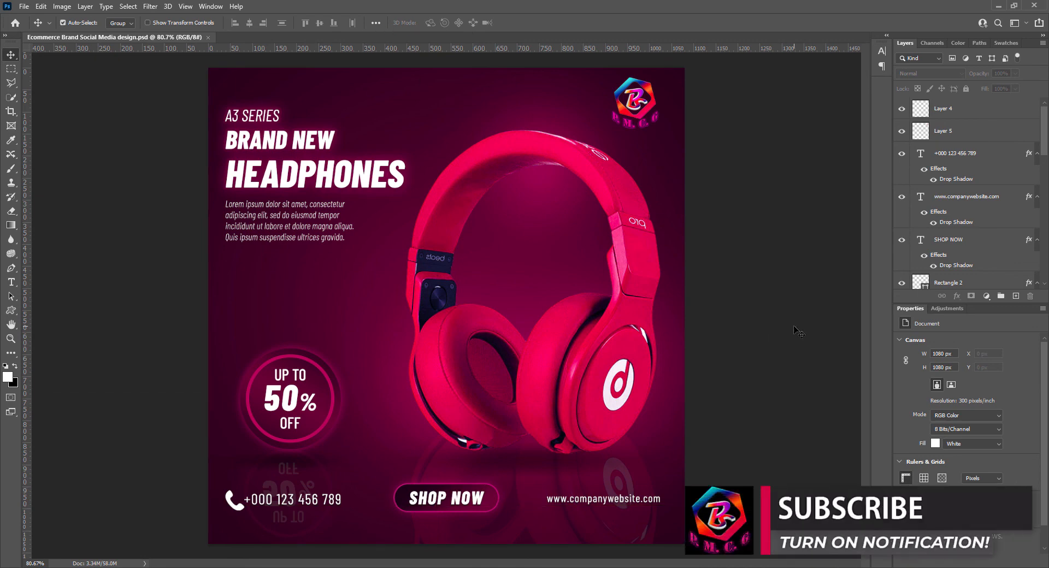
{"action": "left_click", "coordinate": [384, 107], "text": "ctrl"}
{"action": "left_click", "coordinate": [1016, 296]}
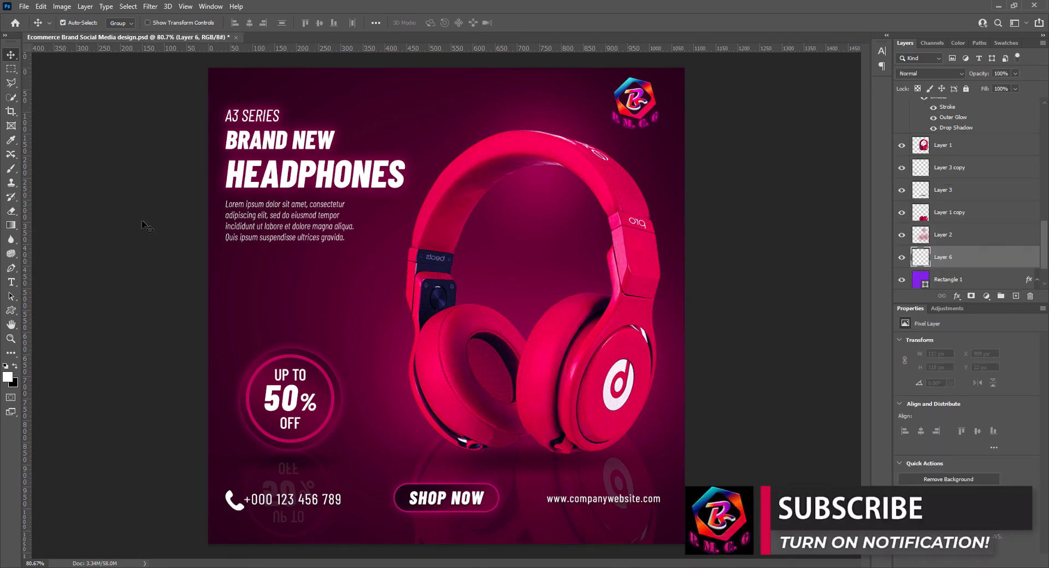
Draw a white diamond custom shape about 38 px wide above the headline
{"action": "right_click", "coordinate": [11, 310]}
{"action": "left_click", "coordinate": [55, 364]}
{"action": "left_click", "coordinate": [442, 24]}
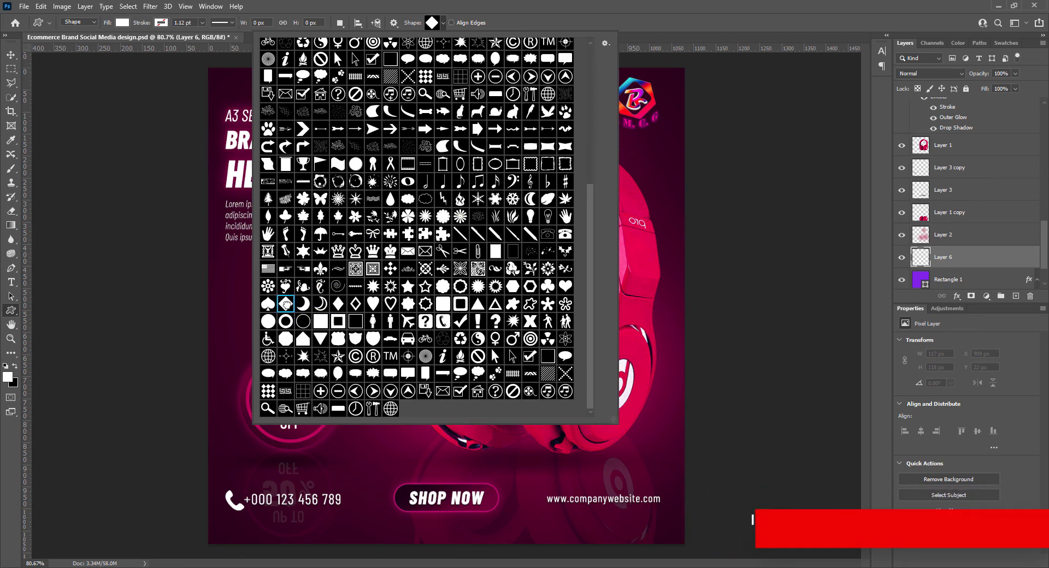
{"action": "double_click", "coordinate": [285, 304]}
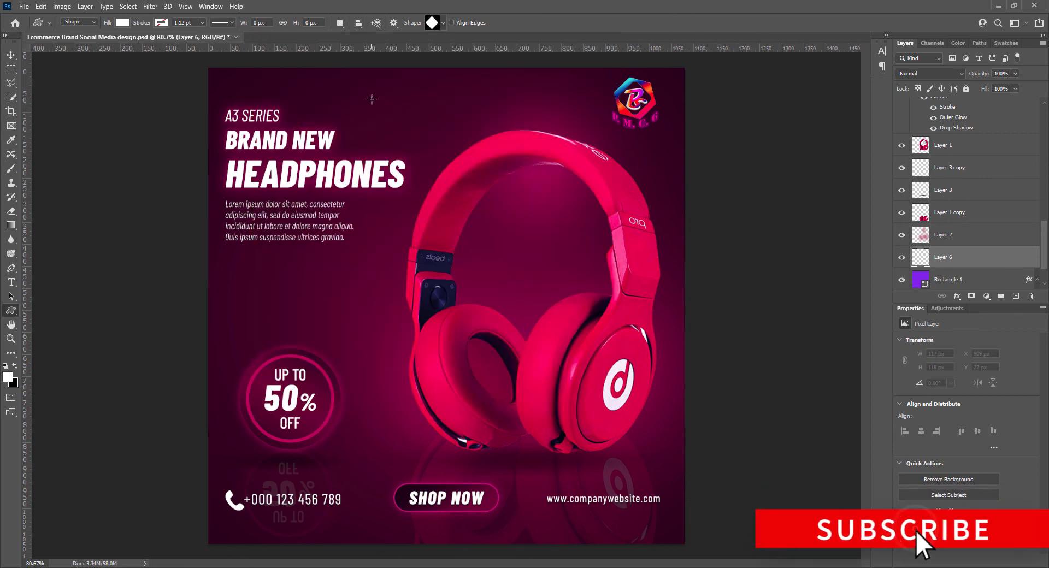
{"action": "left_click_drag", "start_coordinate": [371, 98], "coordinate": [387, 115]}
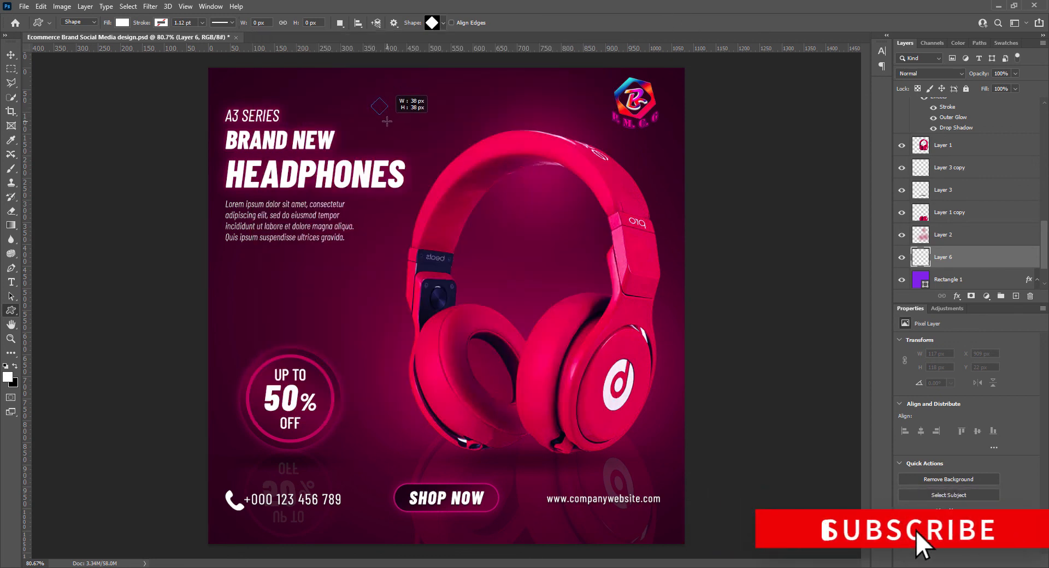
{"action": "left_click", "coordinate": [13, 55]}
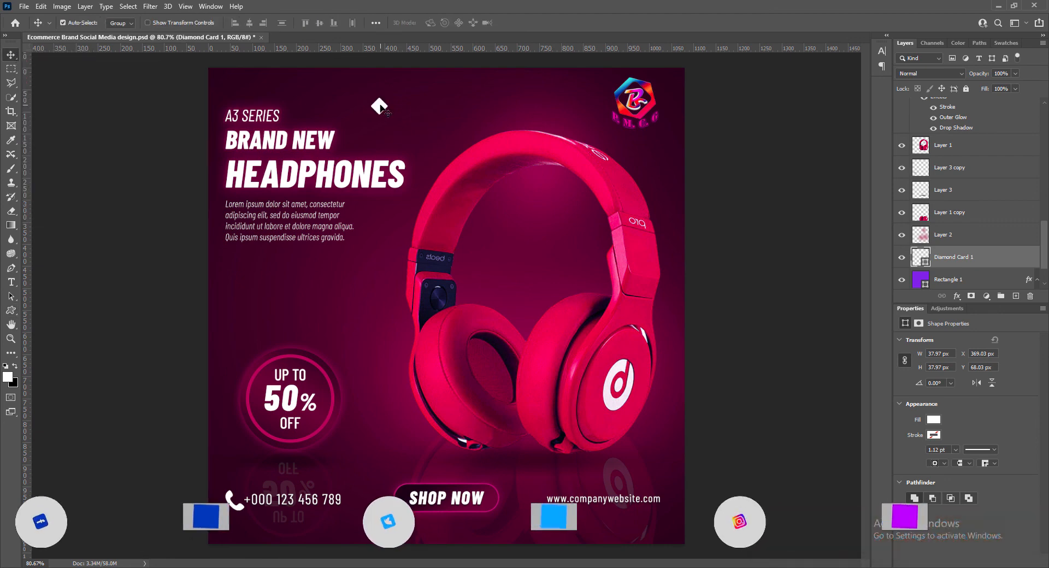
Scale the diamond down to about 30 px and copy it into an evenly spaced horizontal row of five
{"action": "key", "text": "ctrl+t"}
{"action": "left_click_drag", "start_coordinate": [371, 98], "coordinate": [464, 102]}
{"action": "left_click", "coordinate": [541, 23]}
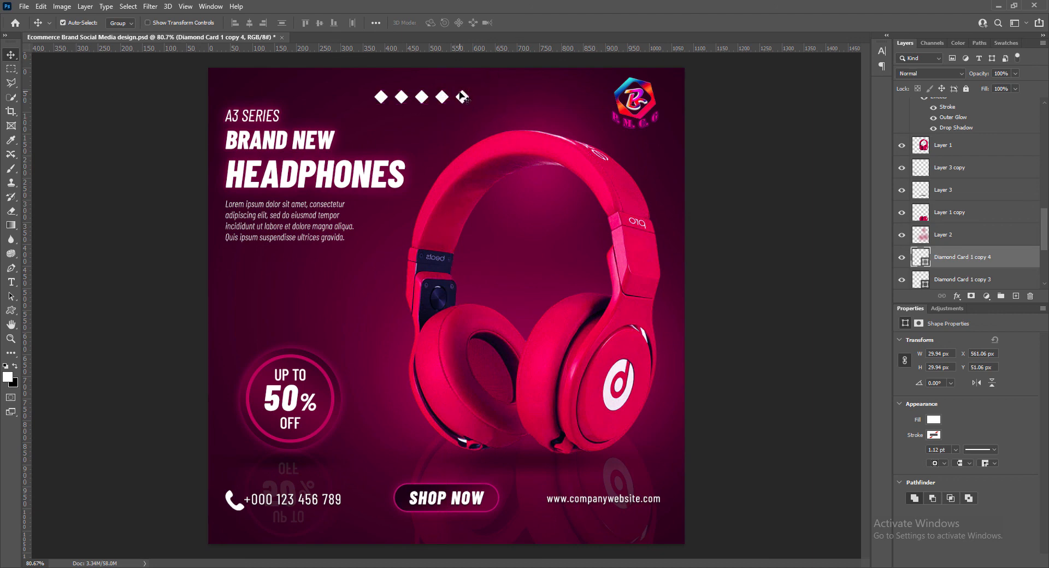
Select the five diamonds and duplicate the row downward to build a grid of three evenly spaced rows
{"action": "left_click", "coordinate": [443, 97], "text": "shift"}
{"action": "left_click", "coordinate": [422, 97], "text": "shift"}
{"action": "left_click", "coordinate": [404, 97], "text": "shift"}
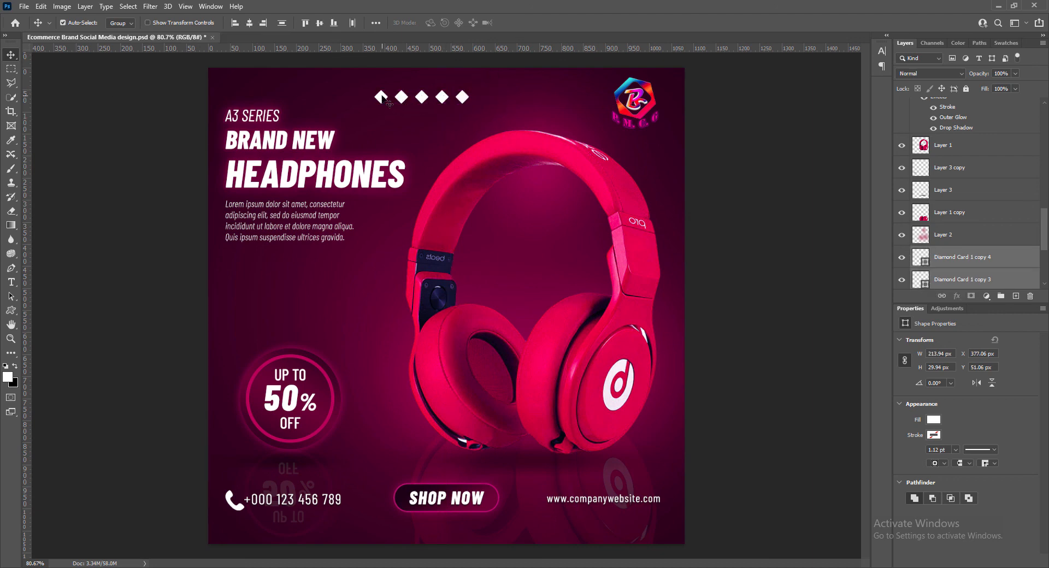
{"action": "left_click_drag", "start_coordinate": [387, 103], "coordinate": [424, 138]}
{"action": "key", "text": "ctrl+z"}
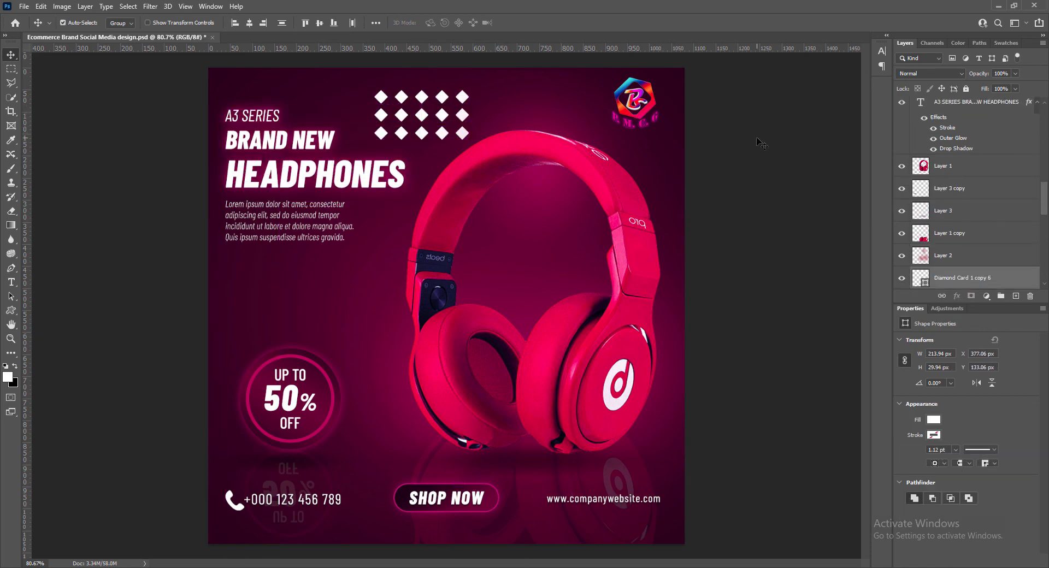
Group the diamond rows and squash the grid to about 91% width and 63% height above the headphones
{"action": "left_click", "coordinate": [461, 119], "text": "shift"}
{"action": "left_click", "coordinate": [393, 113], "text": "shift"}
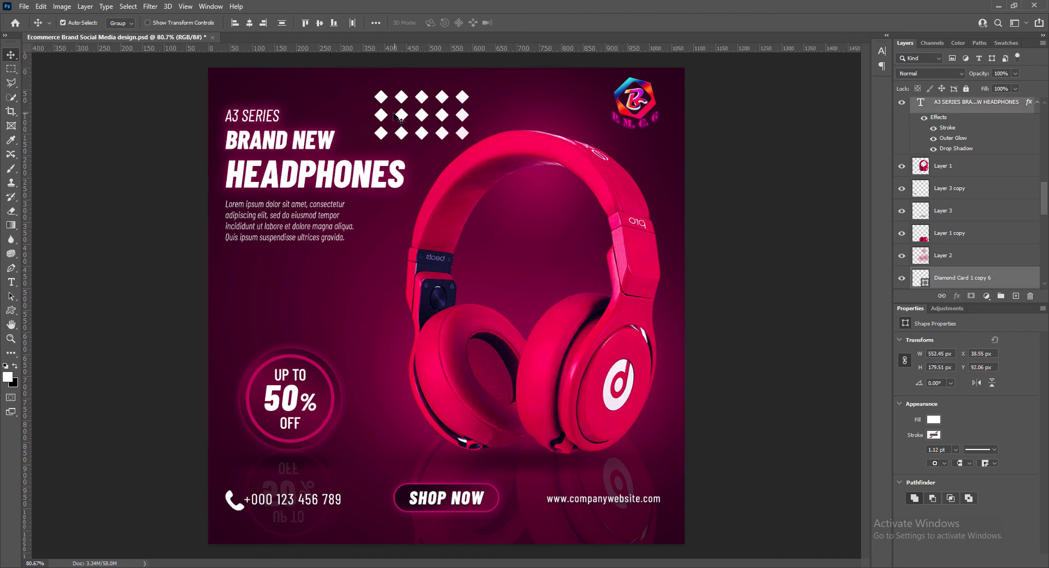
{"action": "left_click", "coordinate": [393, 112], "text": "shift"}
{"action": "left_click", "coordinate": [396, 98], "text": "shift"}
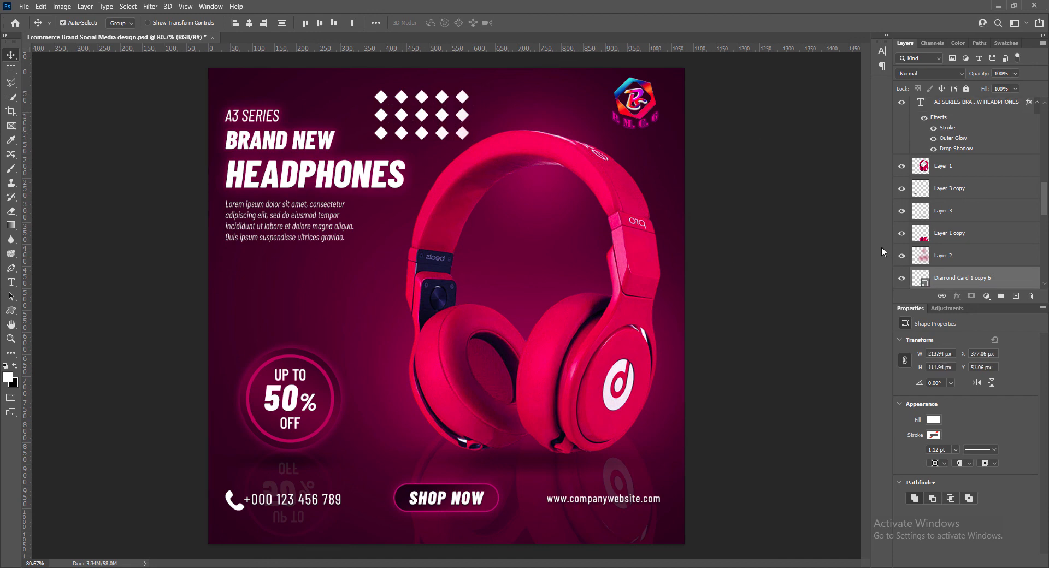
{"action": "key", "text": "ctrl+g"}
{"action": "key", "text": "ctrl+t"}
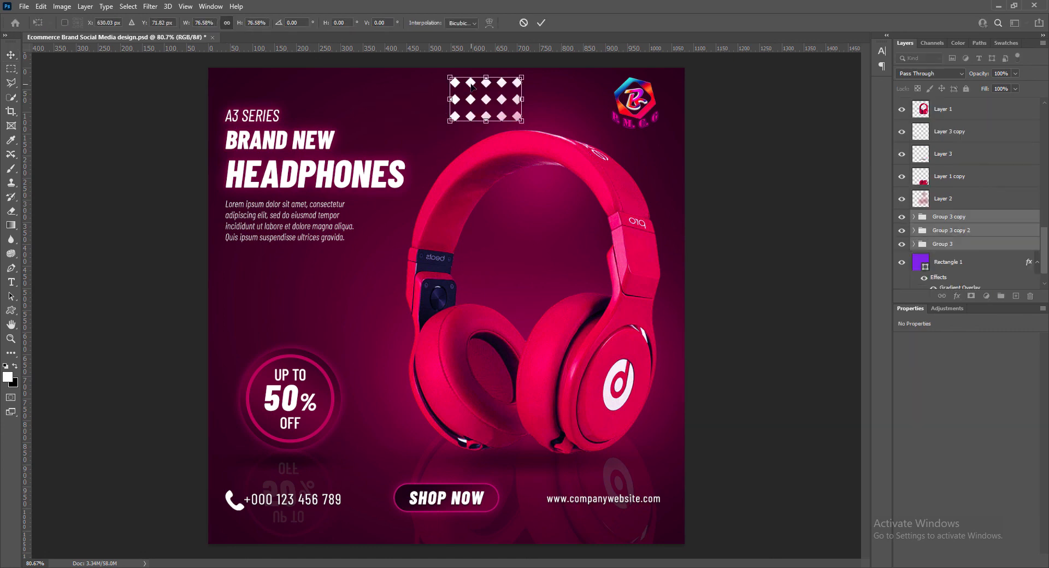
{"action": "left_click_drag", "start_coordinate": [475, 84], "coordinate": [410, 104]}
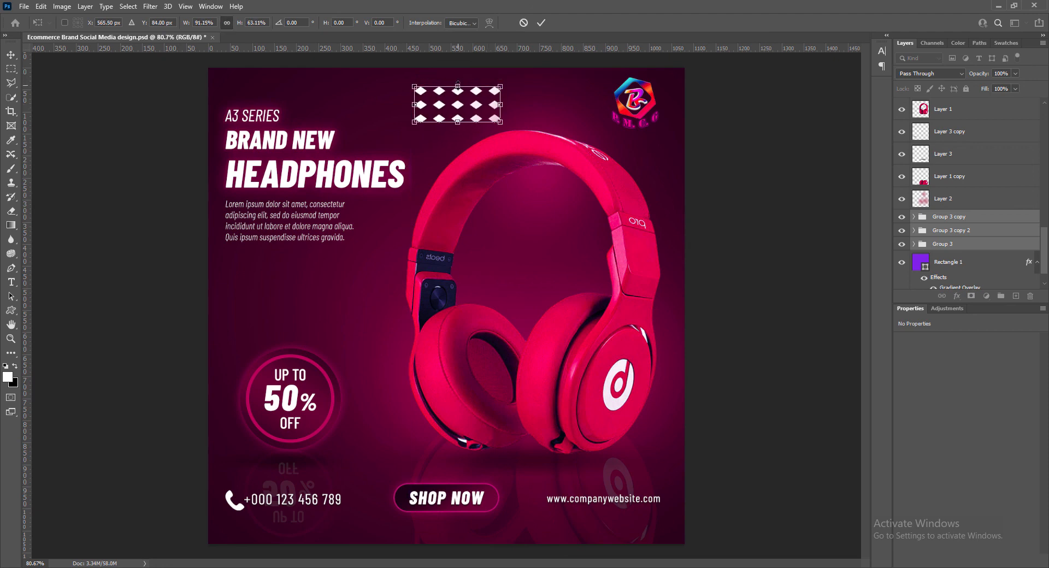
{"action": "left_click", "coordinate": [541, 23]}
Fine-tune the size and position of the diamond grid above the headphones and combine its rows into one group
{"action": "mouse_move", "coordinate": [457, 104]}
{"action": "left_mouse_down"}
{"action": "mouse_move", "coordinate": [489, 114]}
{"action": "mouse_move", "coordinate": [450, 110]}
{"action": "left_mouse_up"}
{"action": "key", "text": "ctrl+t"}
{"action": "left_click", "coordinate": [541, 23]}
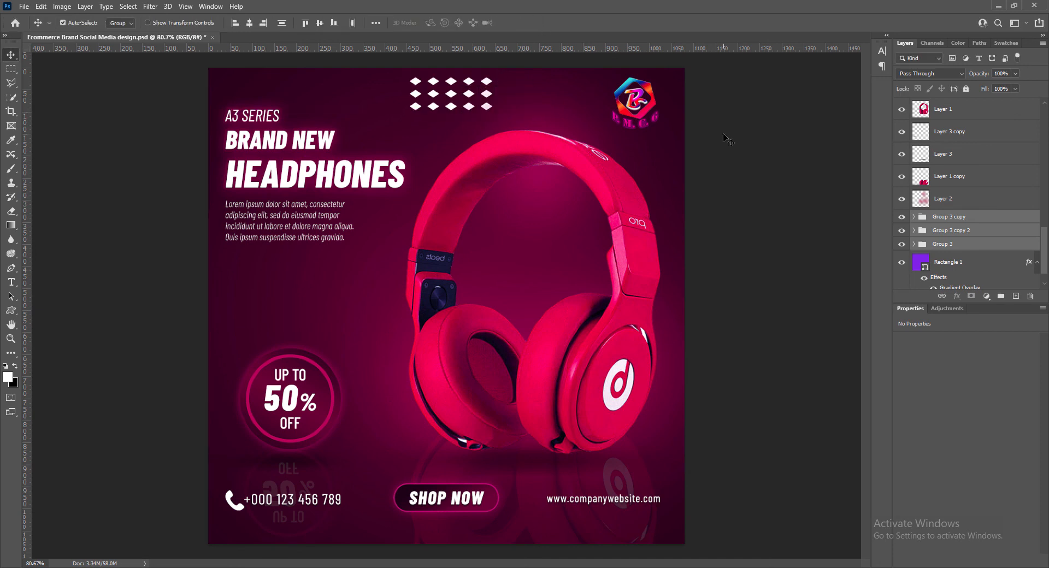
{"action": "key", "text": "ctrl+g"}
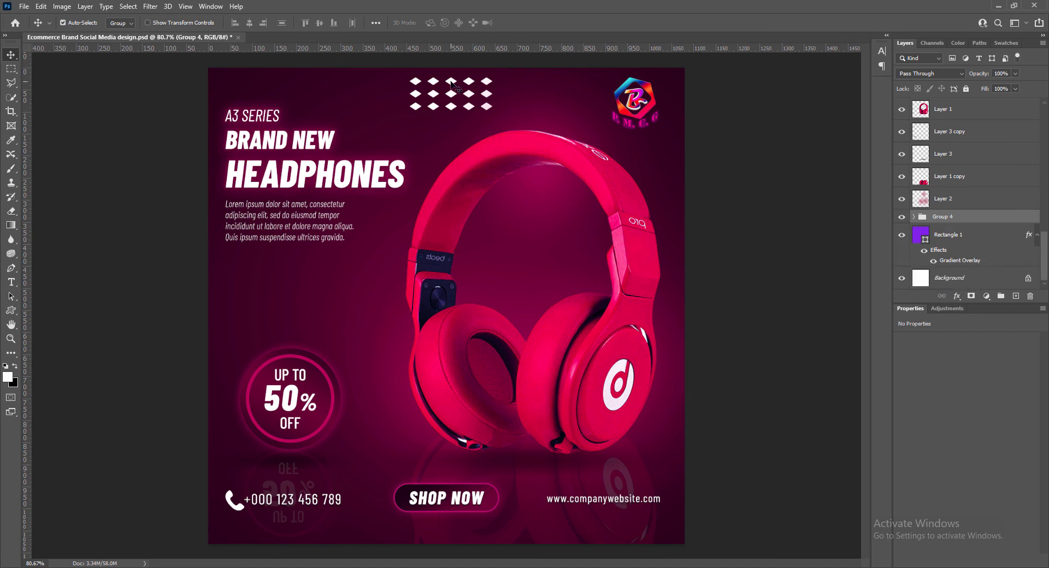
{"action": "left_click_drag", "start_coordinate": [451, 82], "coordinate": [452, 86]}
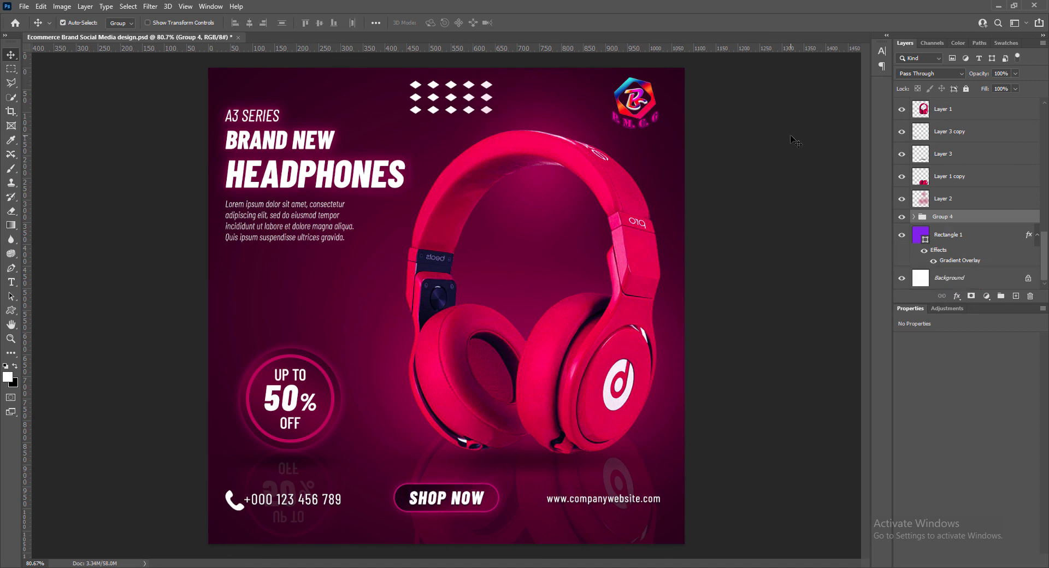
Apply an Outer Glow to the diamond grid group and lower its opacity to 81%
{"action": "right_click", "coordinate": [923, 217]}
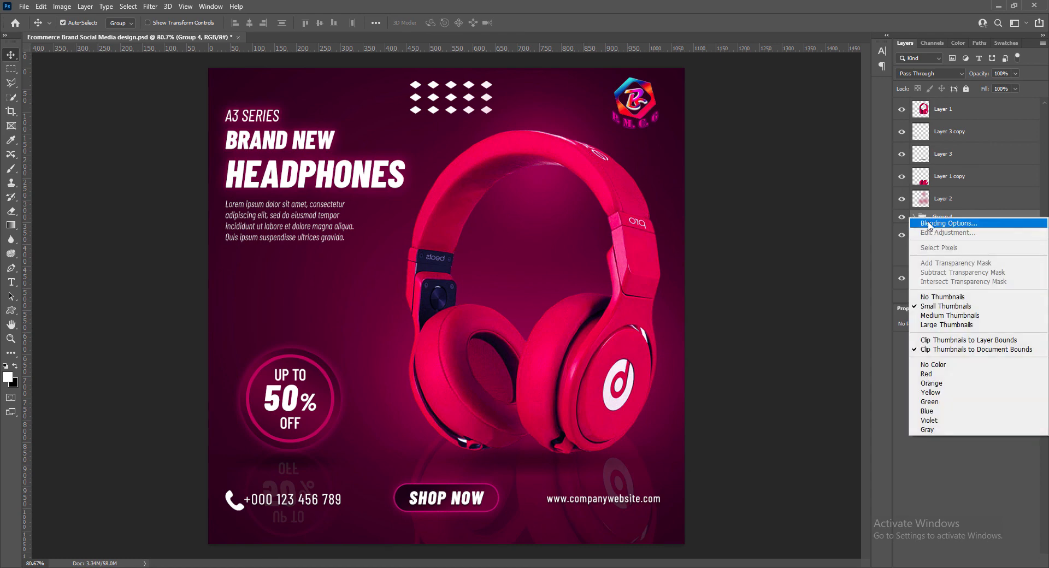
{"action": "left_click", "coordinate": [936, 221]}
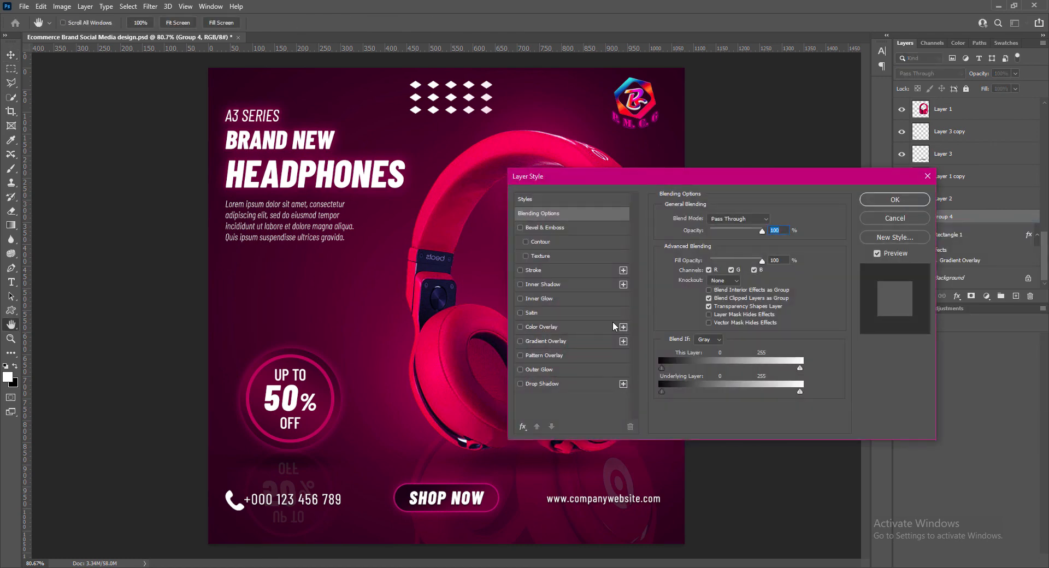
{"action": "left_click", "coordinate": [536, 370]}
{"action": "left_click", "coordinate": [873, 199]}
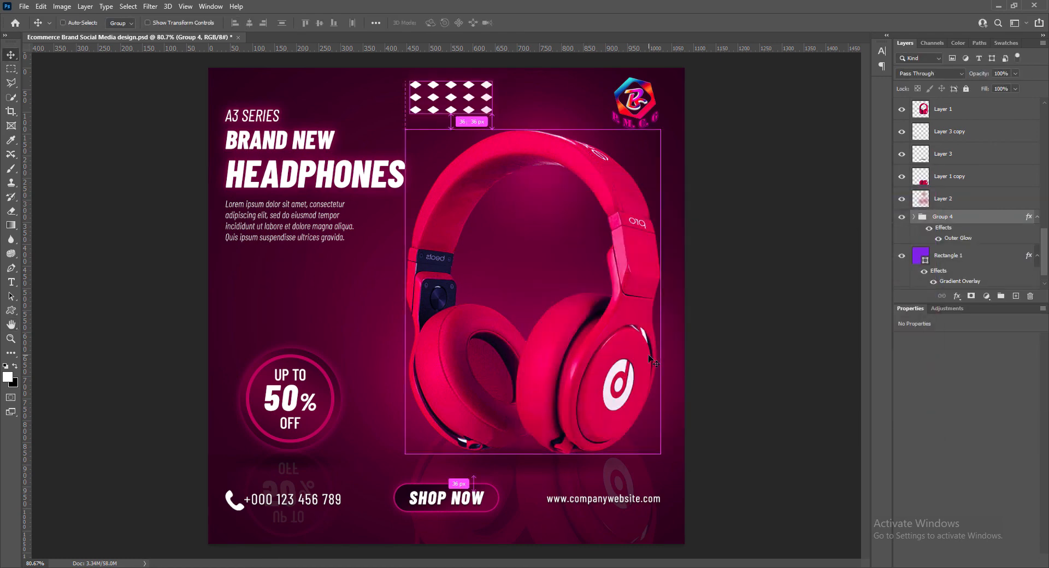
{"action": "left_click", "coordinate": [1016, 73]}
{"action": "left_click_drag", "start_coordinate": [1009, 88], "coordinate": [982, 78]}
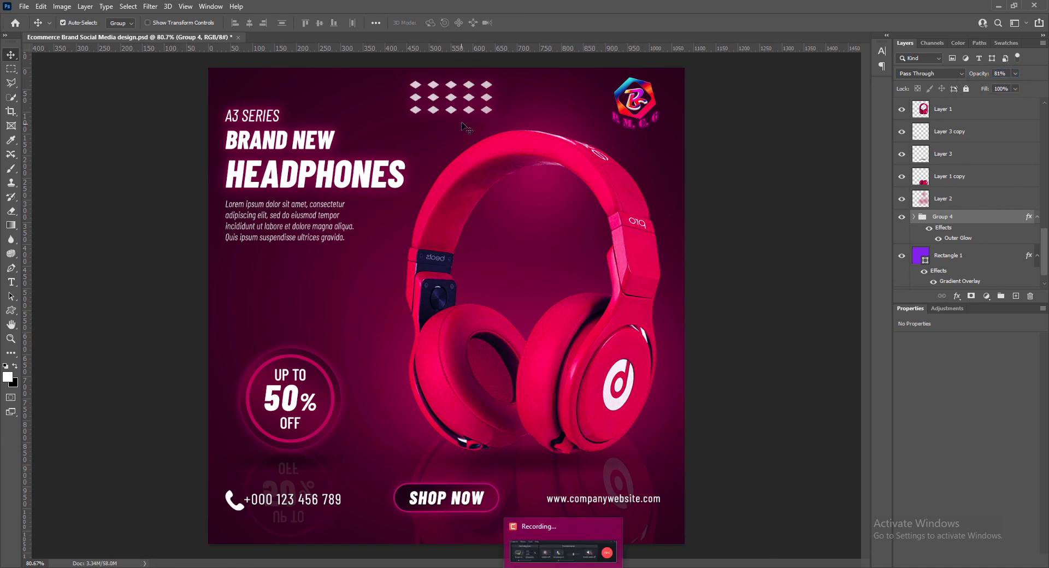
Duplicate the diamond grid above the offer badge, rotate the copy 90° and set its opacity to 60%
{"action": "left_click_drag", "start_coordinate": [451, 87], "coordinate": [289, 301]}
{"action": "key", "text": "ctrl+t"}
{"action": "right_click", "coordinate": [260, 298]}
{"action": "left_click", "coordinate": [297, 473]}
{"action": "left_click_drag", "start_coordinate": [246, 257], "coordinate": [254, 273]}
{"action": "key", "text": "Return"}
{"action": "left_click_drag", "start_coordinate": [274, 313], "coordinate": [246, 325]}
{"action": "key", "text": "6"}
Duplicate the original diamond grid to the design's lower-right corner beneath the website address and nudge the copy upward
{"action": "left_click_drag", "start_coordinate": [415, 86], "coordinate": [572, 538]}
{"action": "left_click", "coordinate": [516, 540]}
{"action": "left_click", "coordinate": [949, 217]}
{"action": "key", "text": "shift+Up"}
{"action": "key", "text": "Up"}
{"action": "key", "text": "Up"}
{"action": "key", "text": "Up"}
{"action": "key", "text": "Up"}
{"action": "left_click", "coordinate": [826, 537]}
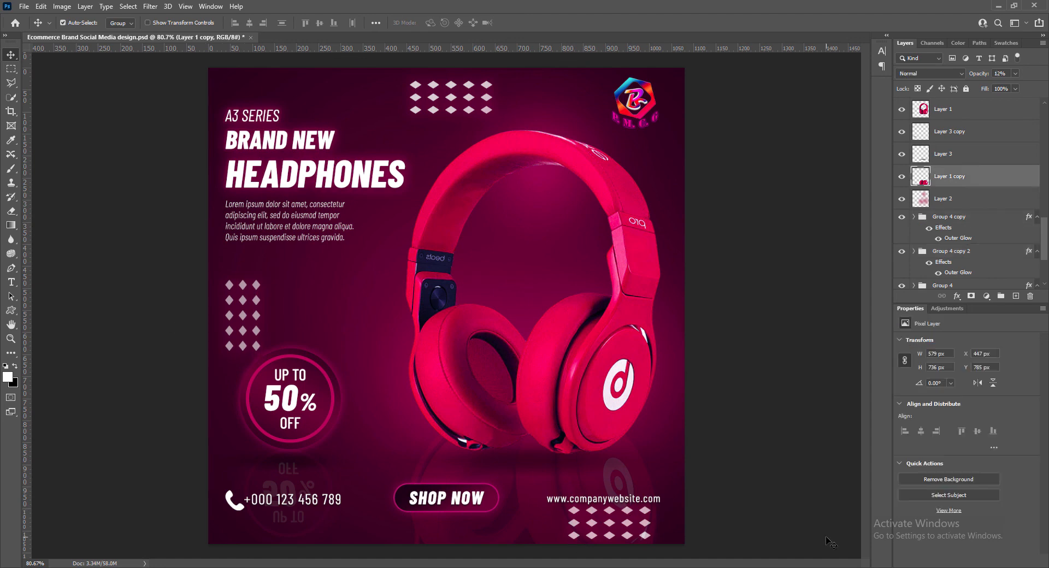
Nudge the diamond grid beneath the website address slightly down and save the document
{"action": "left_click", "coordinate": [941, 253]}
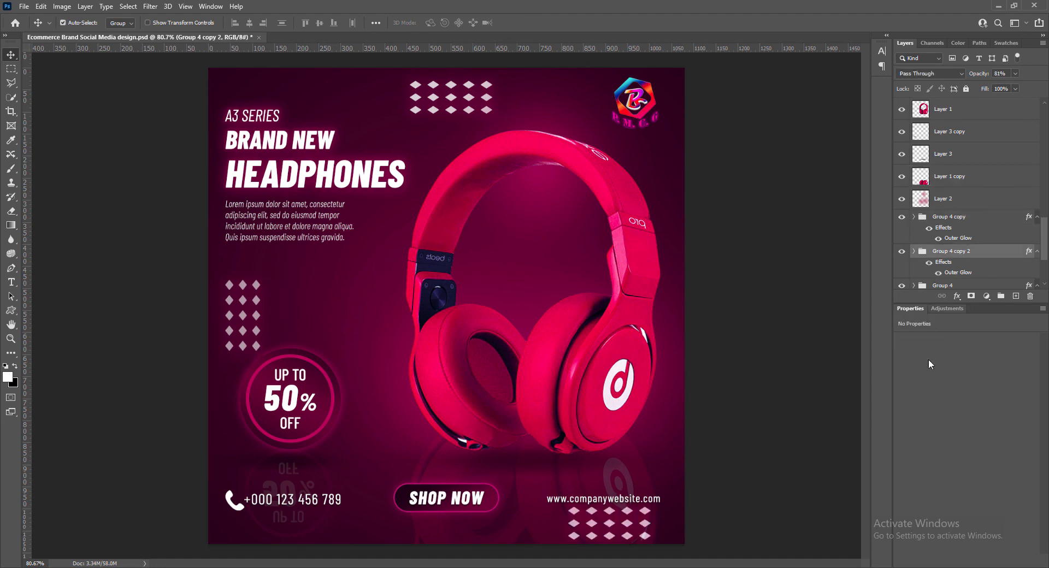
{"action": "key", "text": "Down"}
{"action": "key", "text": "Down"}
{"action": "key", "text": "Down"}
{"action": "left_click", "coordinate": [759, 400]}
{"action": "key", "text": "ctrl+s"}
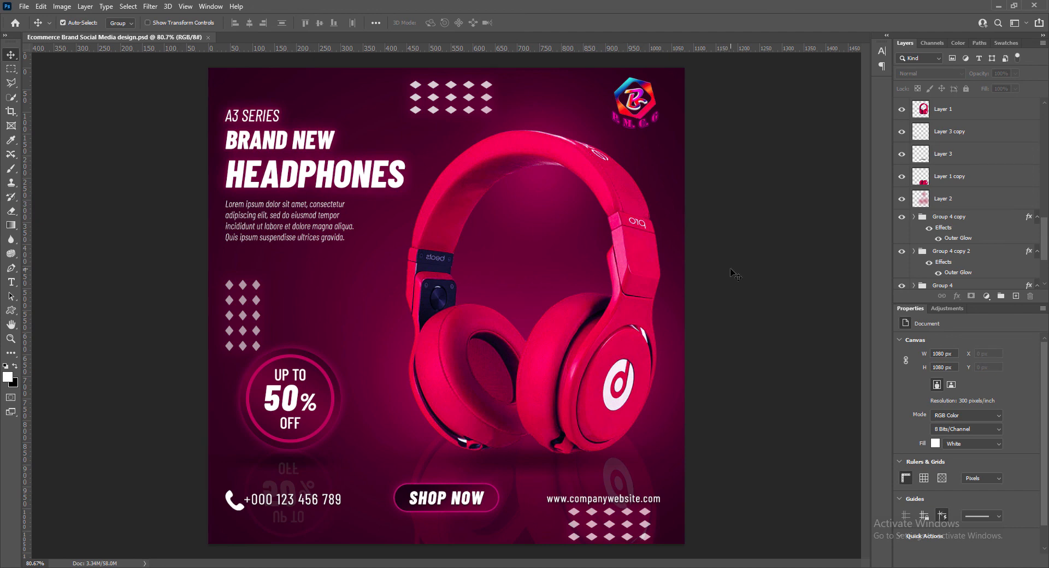
Lower the opacity of the diamond grid beneath the website address to 42%
{"action": "left_click", "coordinate": [580, 537]}
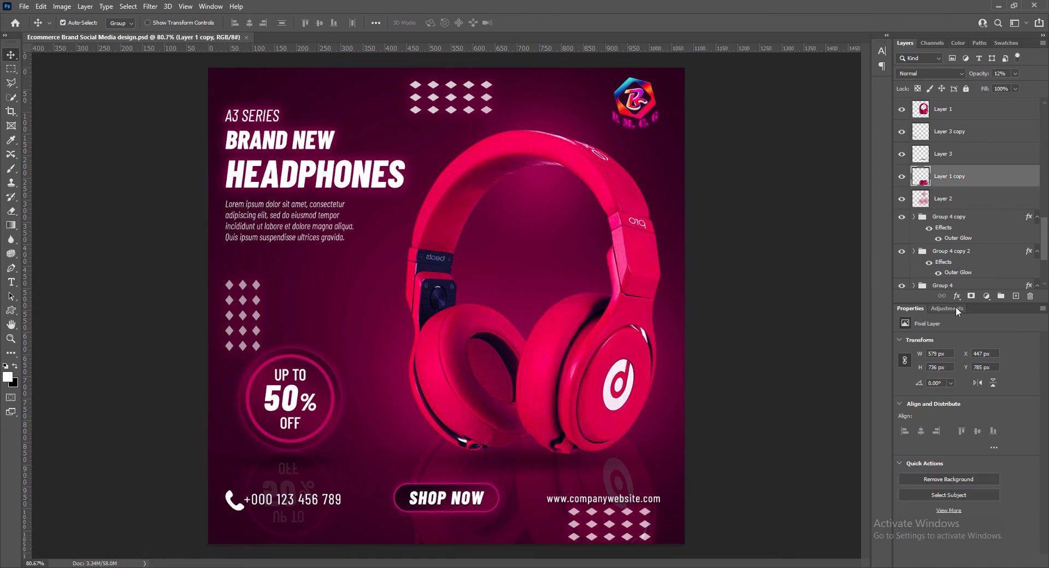
{"action": "left_click", "coordinate": [645, 524]}
{"action": "left_click", "coordinate": [1015, 74]}
{"action": "left_click_drag", "start_coordinate": [1012, 88], "coordinate": [996, 89]}
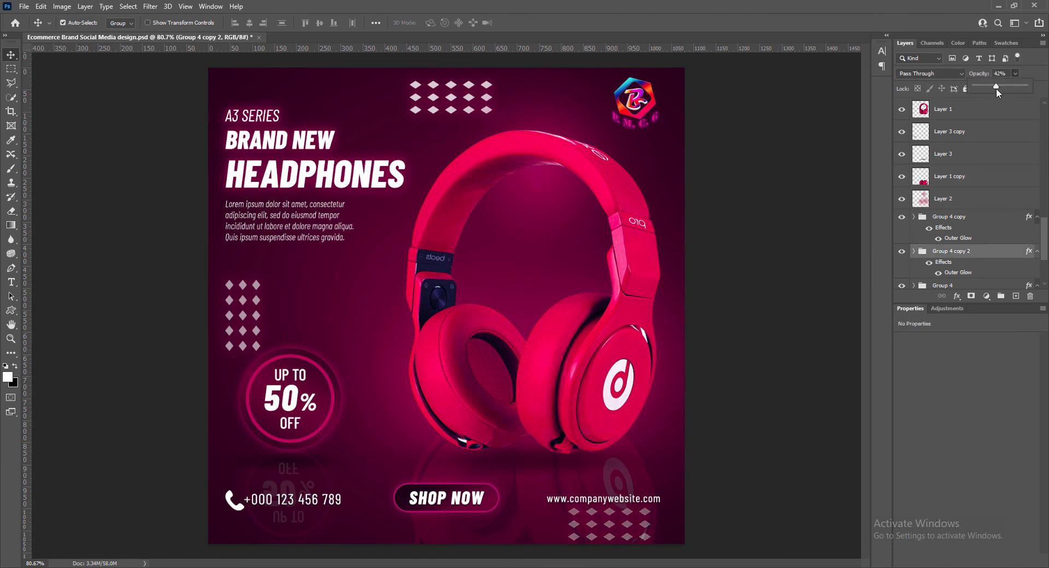
Scale down the lower diamond grid slightly and reposition it along the bottom edge between the SHOP NOW button and the website address
{"action": "left_click", "coordinate": [257, 285]}
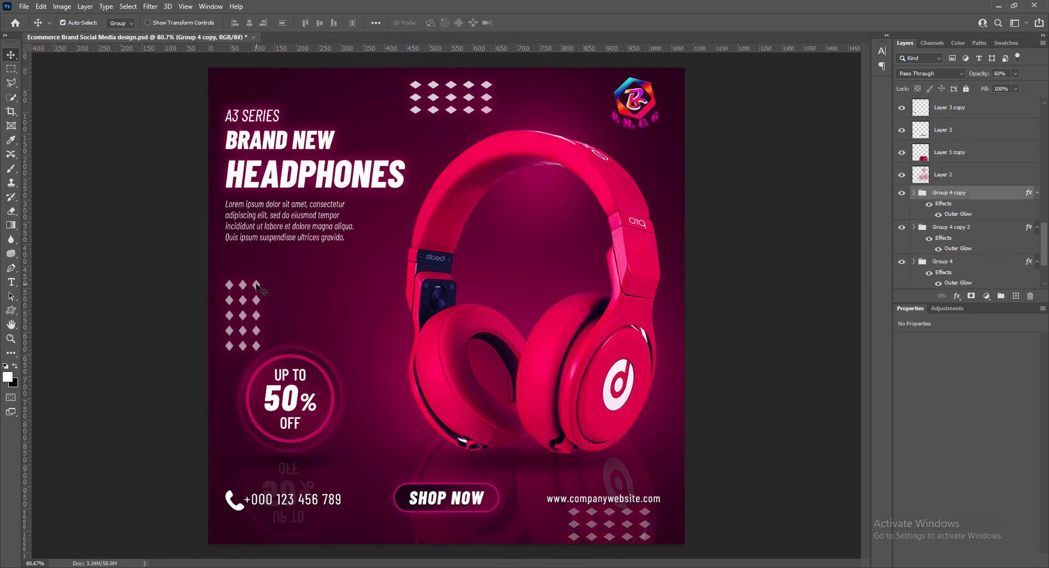
{"action": "left_click", "coordinate": [764, 323]}
{"action": "left_click", "coordinate": [961, 227]}
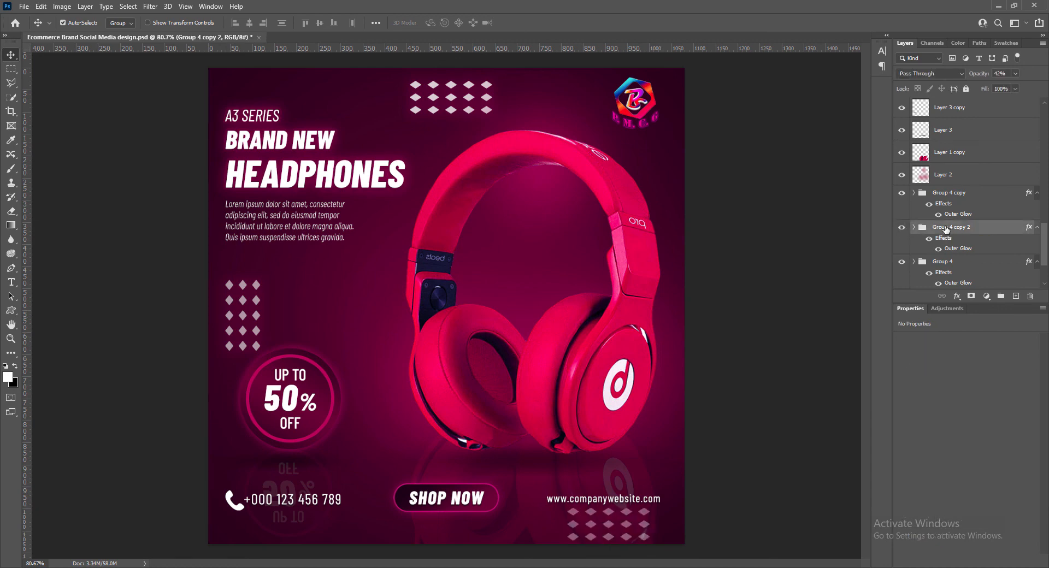
{"action": "key", "text": "ctrl+t"}
{"action": "left_click_drag", "start_coordinate": [594, 529], "coordinate": [520, 527]}
{"action": "key", "text": "Return"}
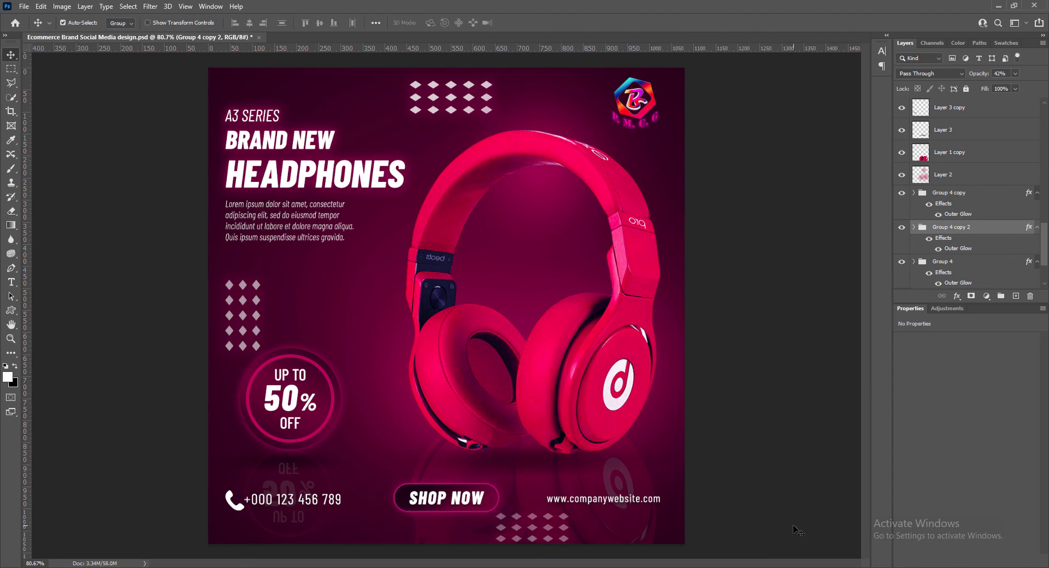
{"action": "key", "text": "Down"}
{"action": "key", "text": "Down"}
{"action": "key", "text": "Down"}
{"action": "key", "text": "Left"}
{"action": "key", "text": "Left"}
{"action": "key", "text": "Left"}
{"action": "key", "text": "Left"}
{"action": "key", "text": "Left"}
{"action": "key", "text": "Left"}
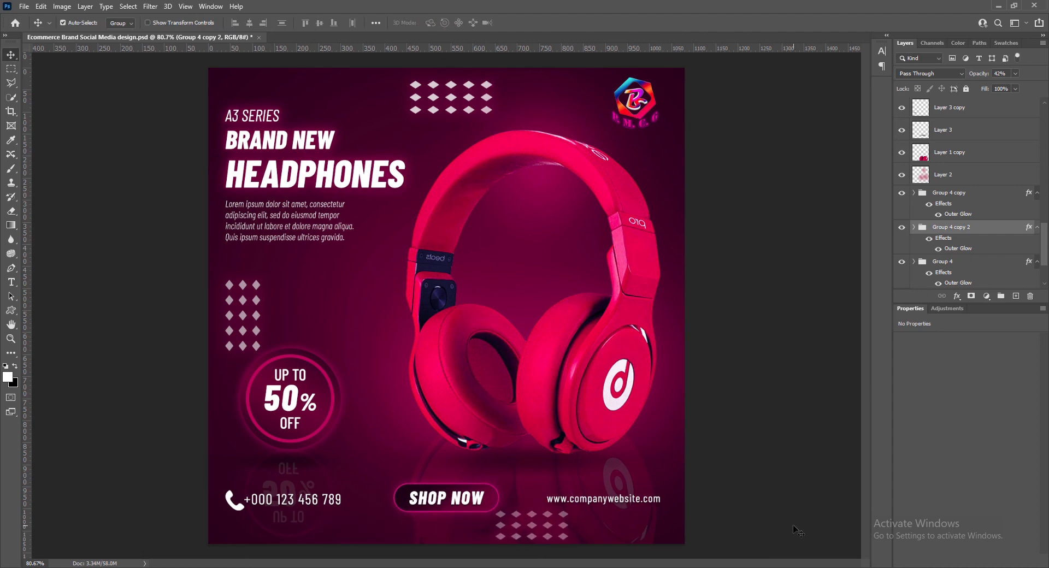
Scale down the vertical diamond grid above the 50% offer badge slightly
{"action": "left_click", "coordinate": [243, 316]}
{"action": "key", "text": "ctrl+t"}
{"action": "left_click_drag", "start_coordinate": [261, 351], "coordinate": [261, 349]}
{"action": "key", "text": "Return"}
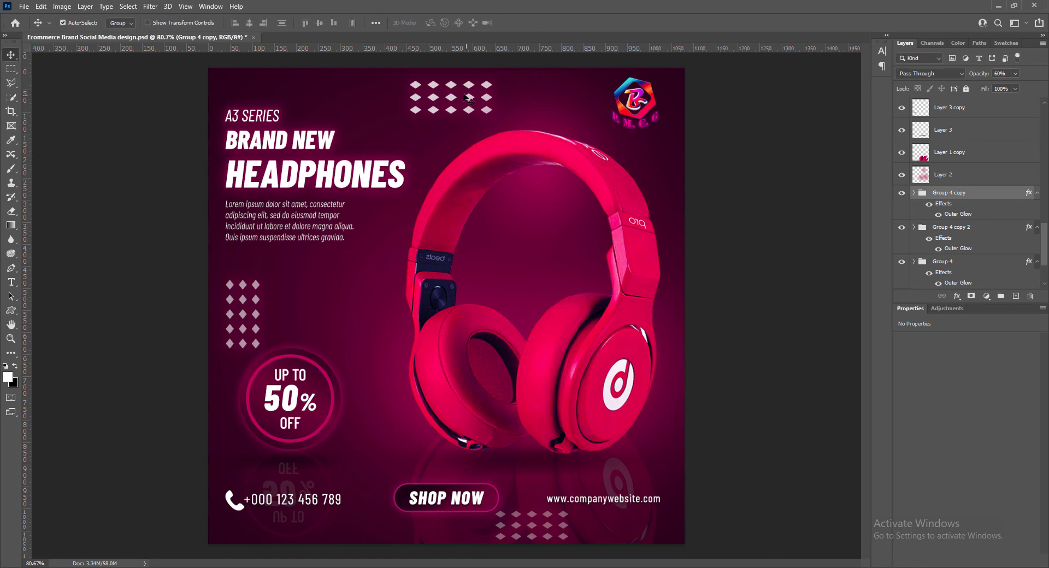
Nudge the diamond grid above the headphones up toward the design's top edge and save the document
{"action": "left_click", "coordinate": [451, 97]}
{"action": "key", "text": "Up"}
{"action": "key", "text": "Up"}
{"action": "key", "text": "Up"}
{"action": "key", "text": "Up"}
{"action": "key", "text": "Up"}
{"action": "key", "text": "Up"}
{"action": "key", "text": "Up"}
{"action": "key", "text": "Up"}
{"action": "key", "text": "Up"}
{"action": "key", "text": "Up"}
{"action": "key", "text": "Up"}
{"action": "key", "text": "Up"}
{"action": "key", "text": "ctrl+s"}
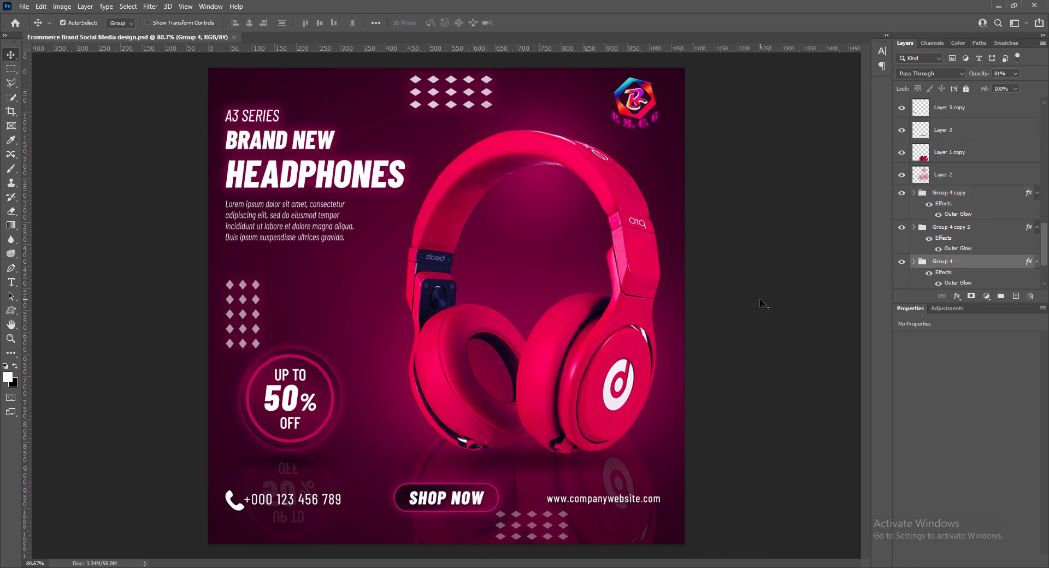
{"action": "left_click", "coordinate": [756, 345]}
{"action": "key", "text": "ctrl+minus"}
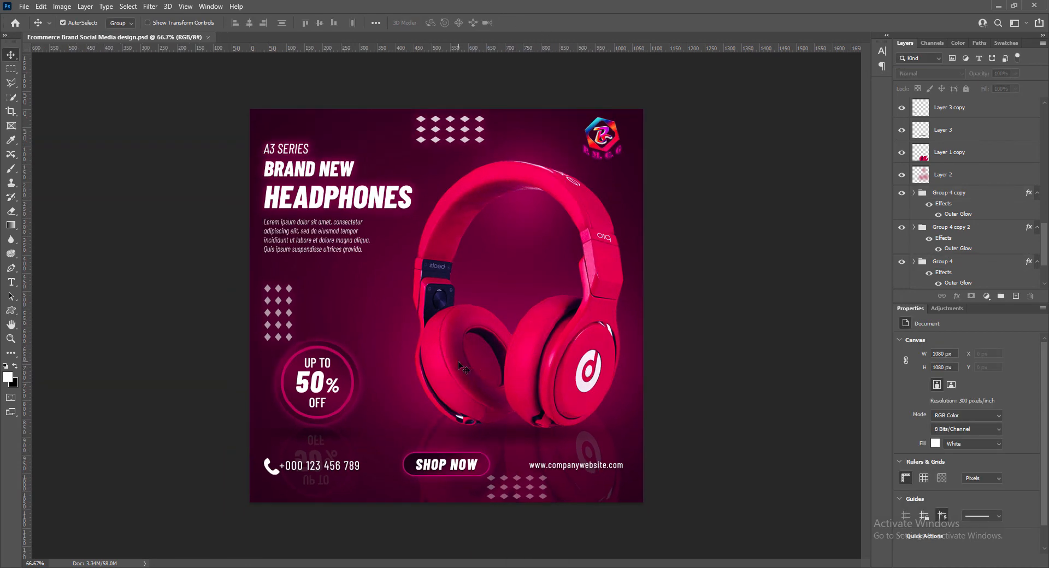
{"action": "scroll", "coordinate": [459, 362], "scroll_direction": "up", "scroll_amount": 2}
{"action": "scroll", "coordinate": [459, 363], "scroll_direction": "down", "scroll_amount": 3}
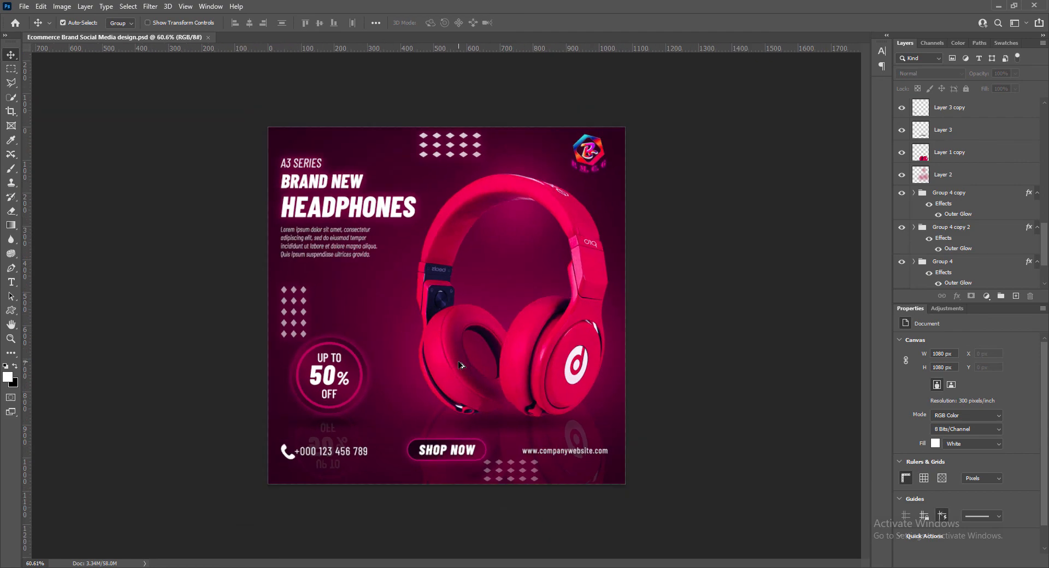
{"action": "scroll", "coordinate": [461, 365], "scroll_direction": "up", "scroll_amount": 3}
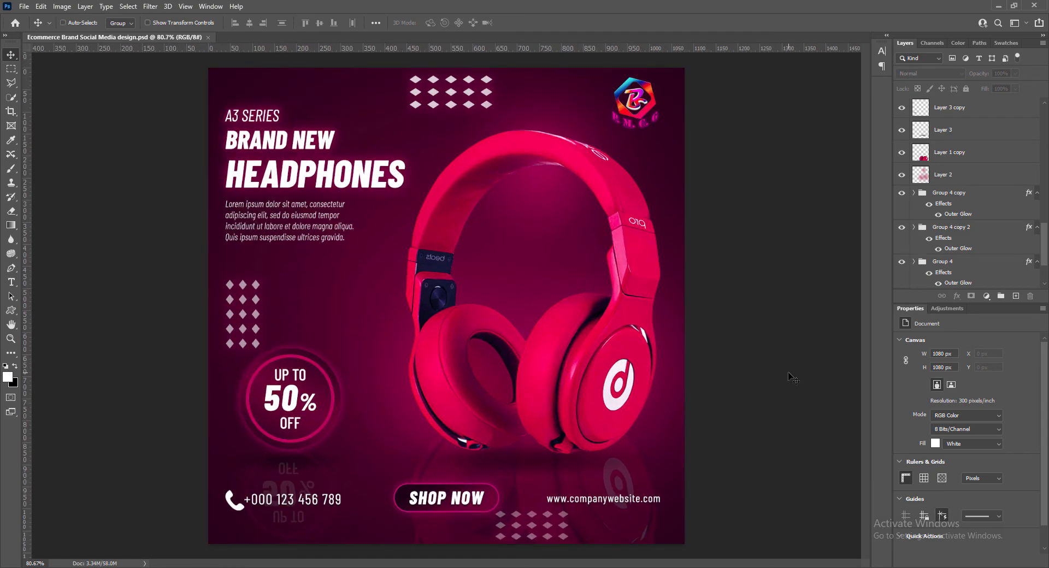